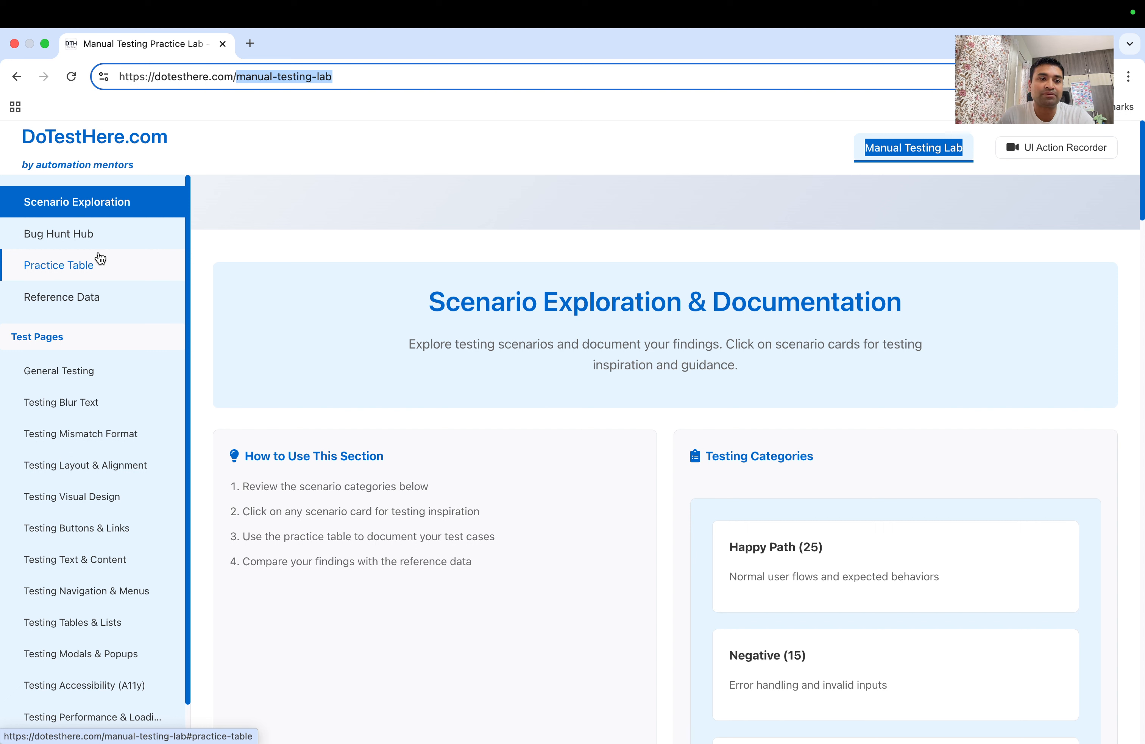
Scroll through the General Testing practice form, then go back to the DoTestHere.com home page via the logo
click(53, 379)
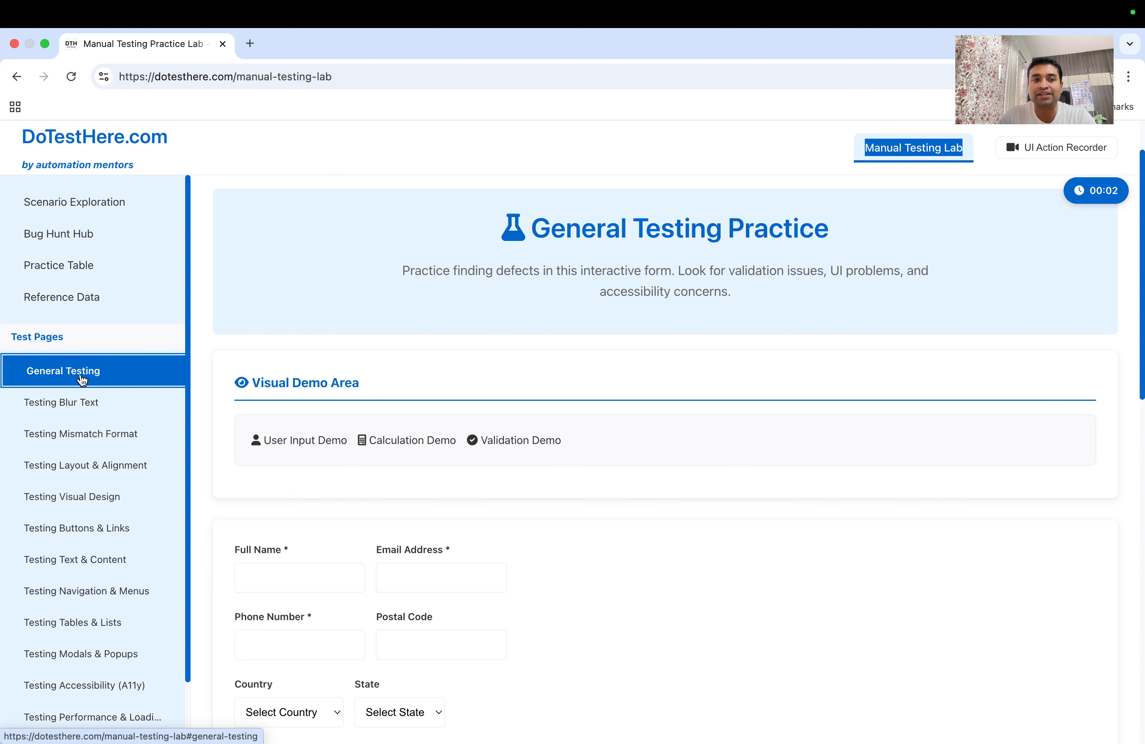
scroll(326, 498, down, 3)
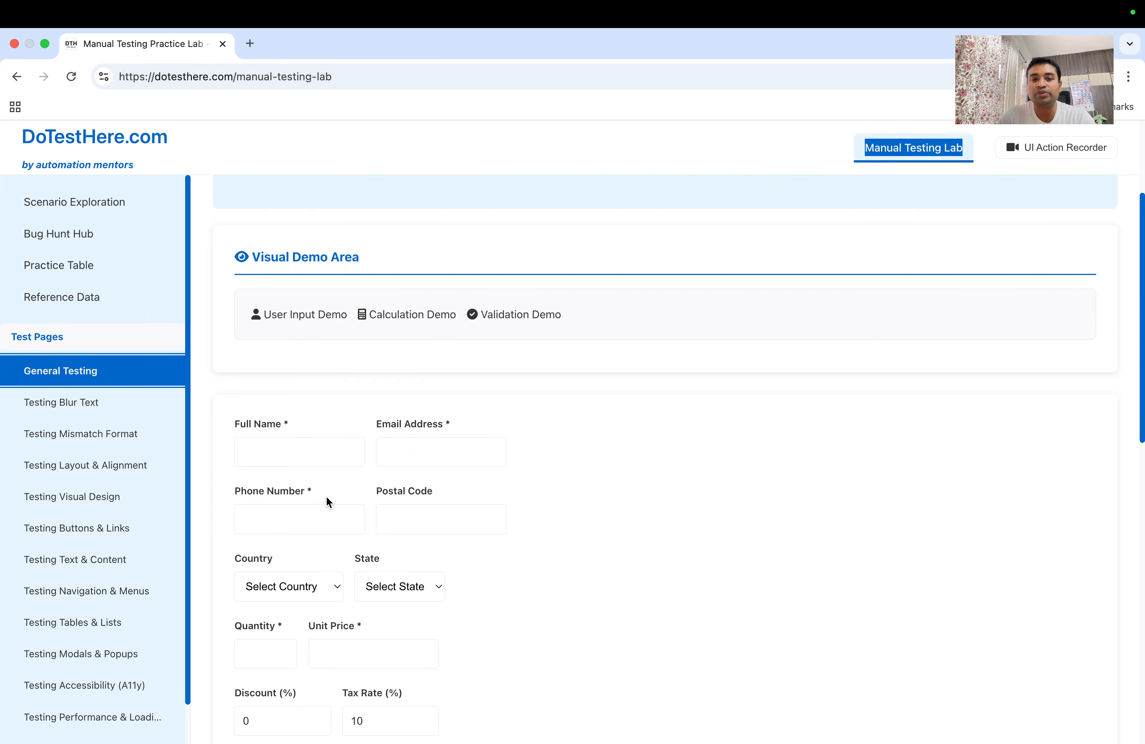
scroll(327, 502, down, 7)
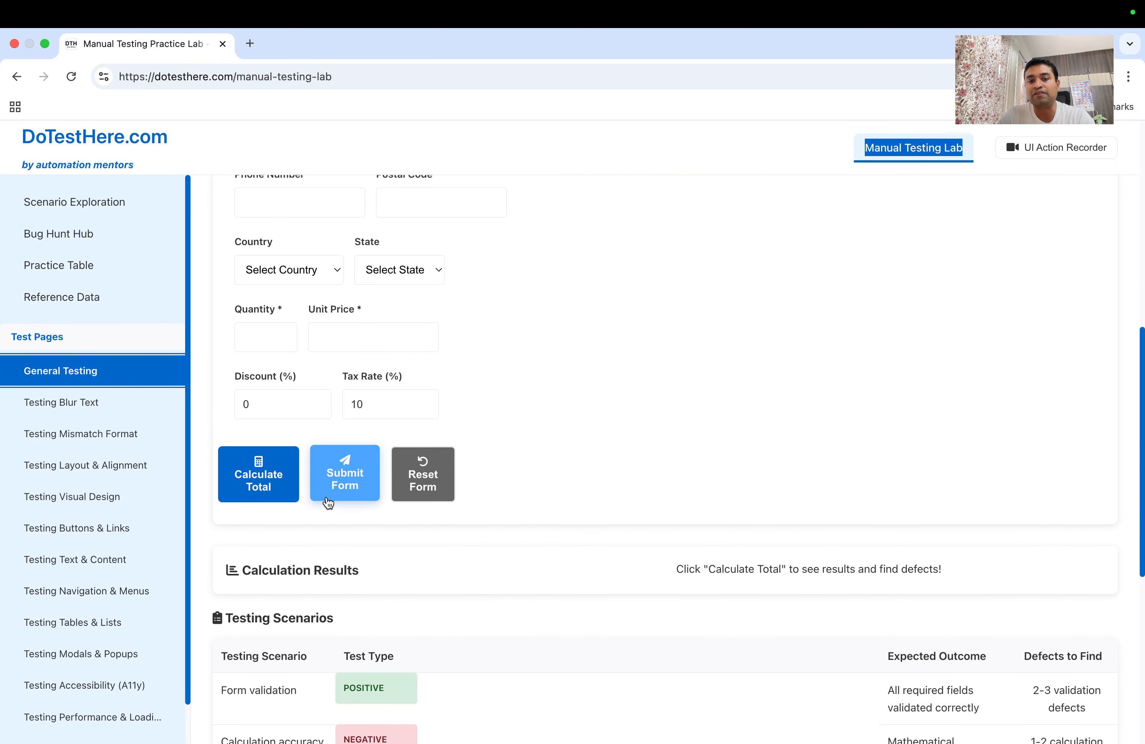
scroll(327, 503, up, 10)
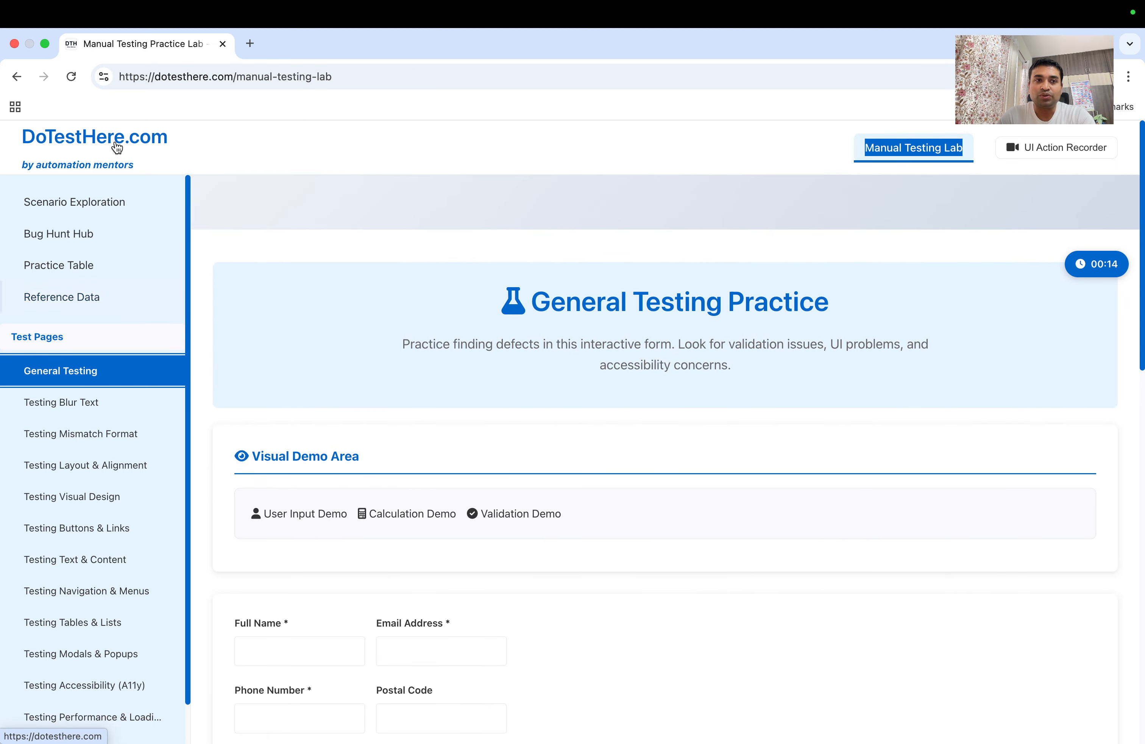
click(109, 151)
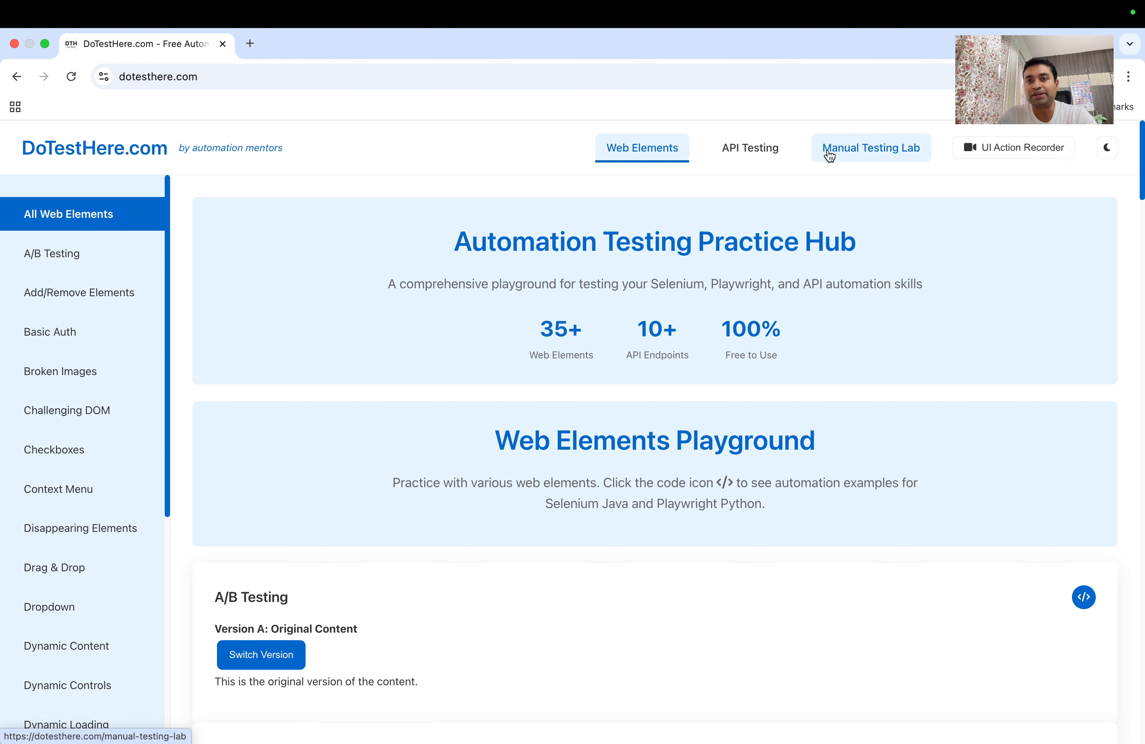
Return to the Manual Testing Lab and bring up its Scenario Exploration section
click(860, 157)
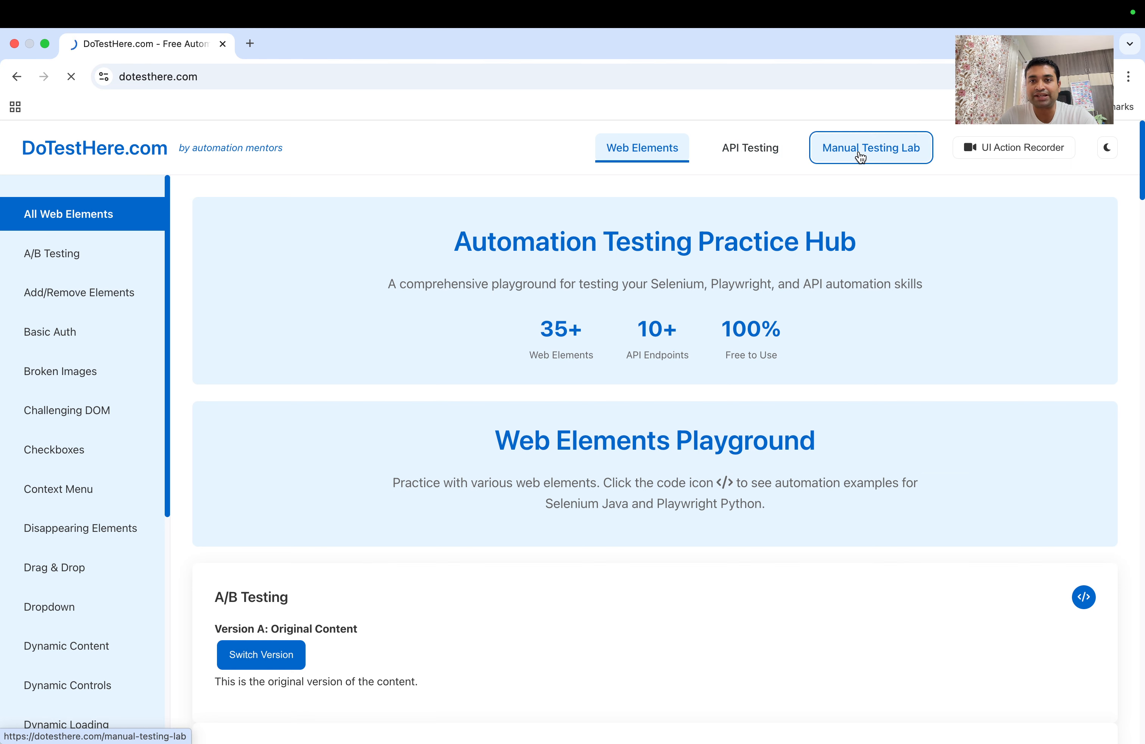
drag(300, 78, 122, 77)
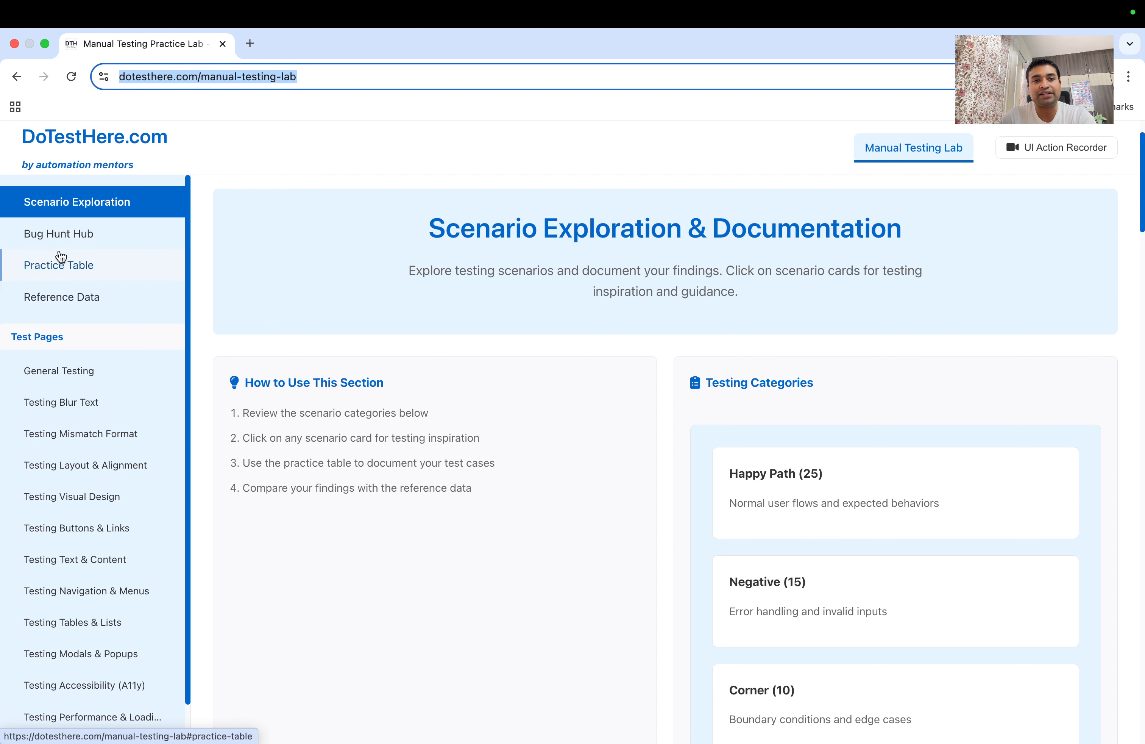
click(101, 209)
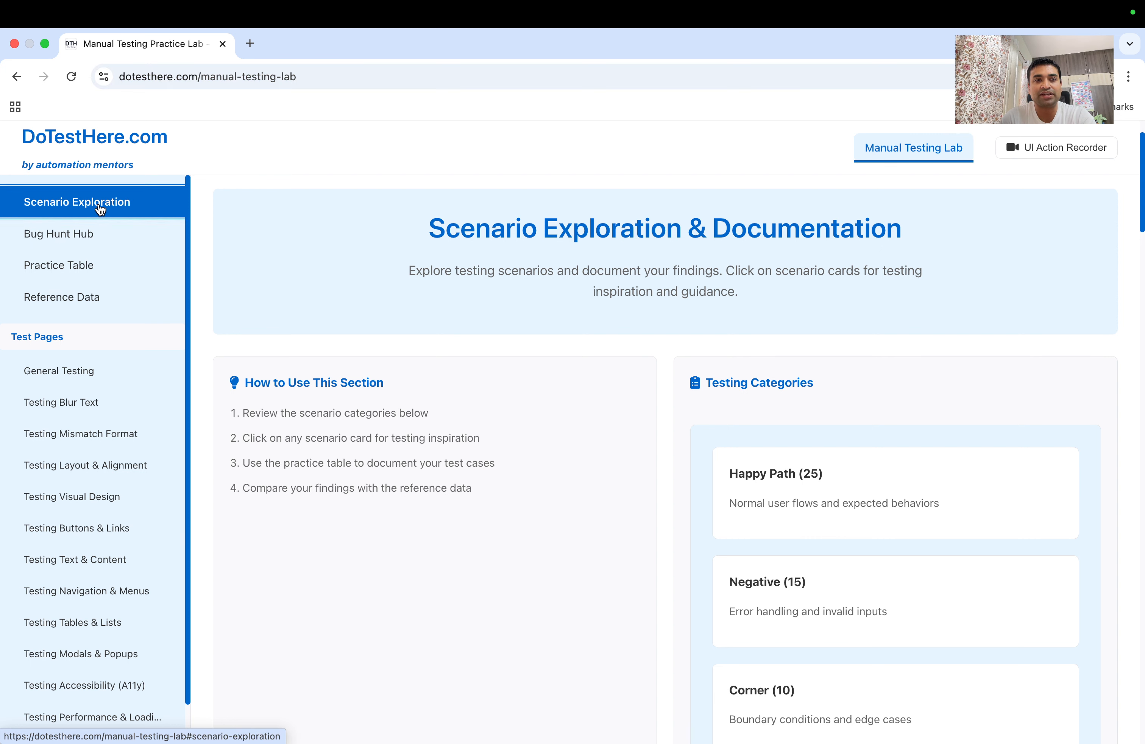
scroll(344, 380, down, 1)
scroll(344, 379, up, 1)
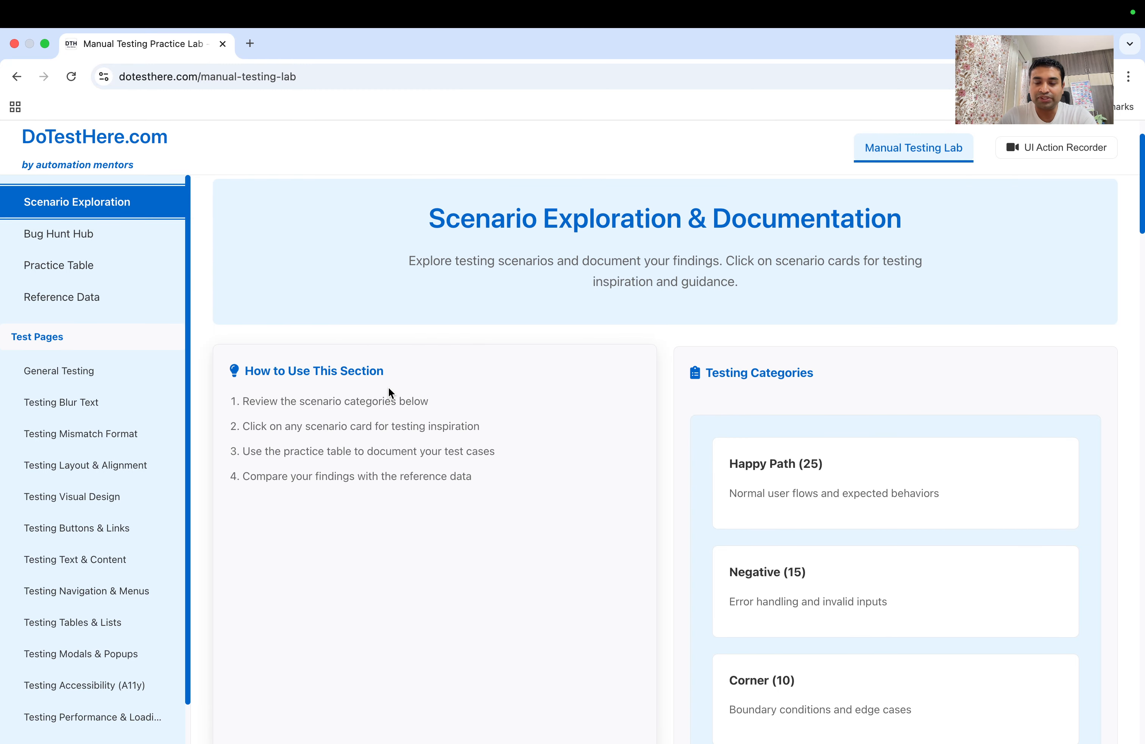
scroll(389, 389, down, 1)
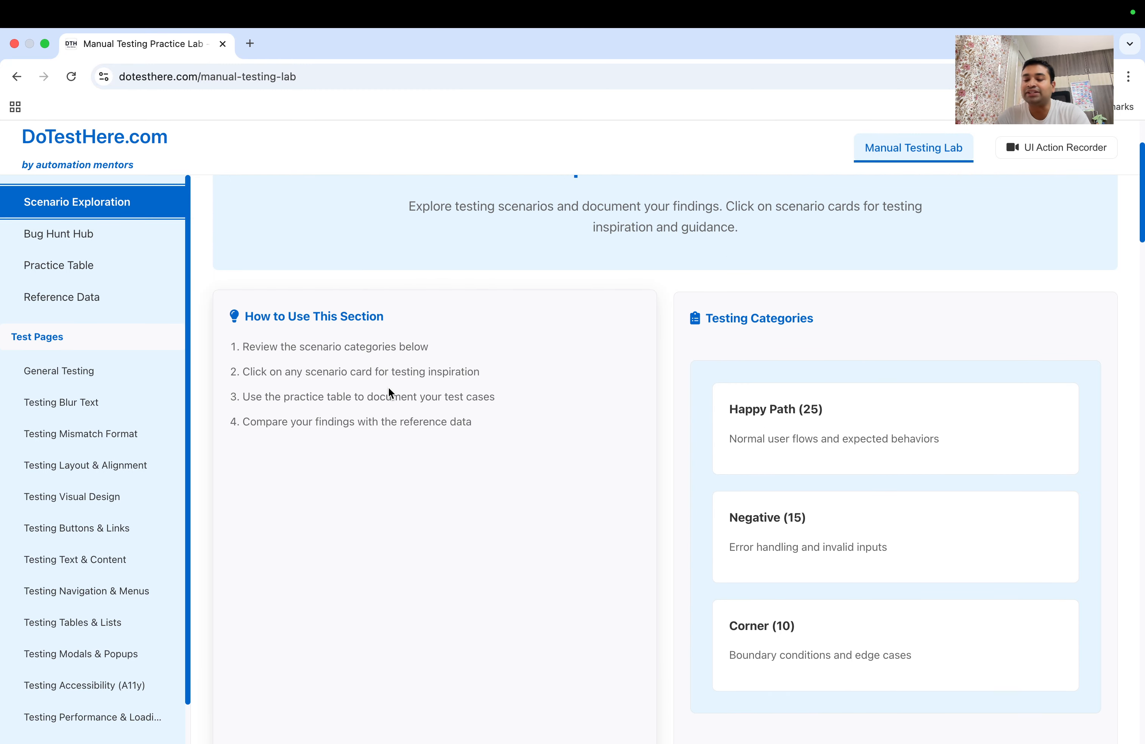
scroll(389, 390, down, 2)
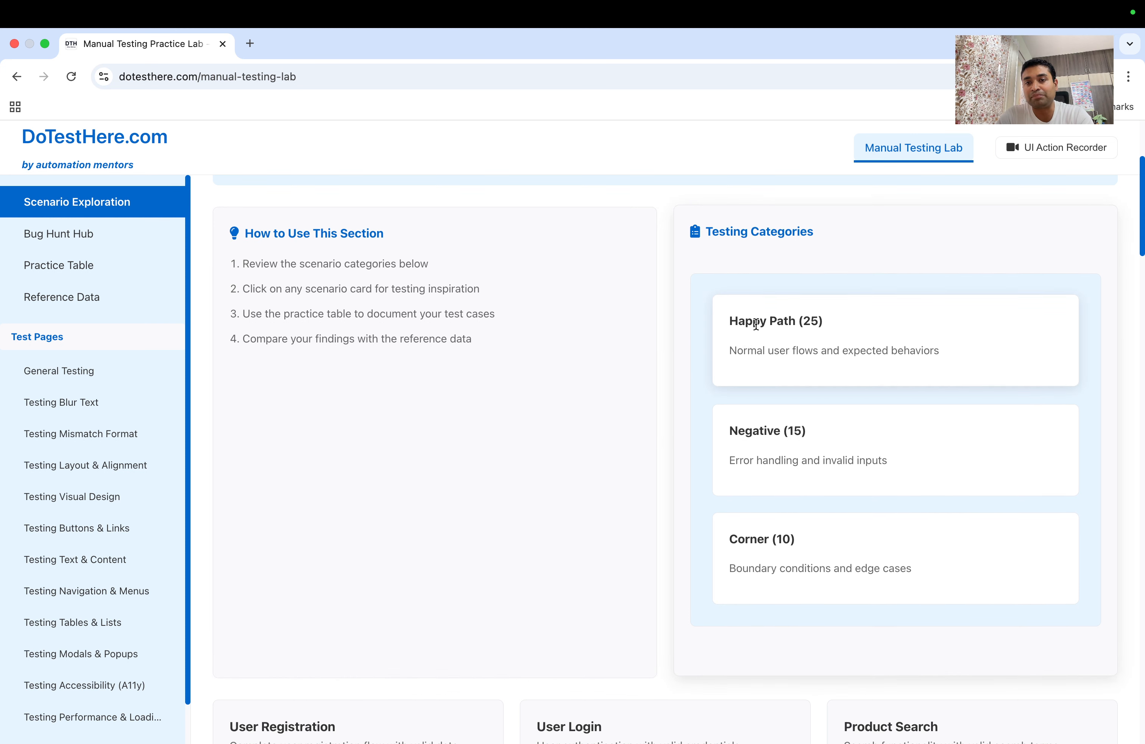
Browse the Happy Path (25) and Corner (10) categories down to the User Registration card
drag(819, 324, 739, 324)
drag(745, 431, 803, 432)
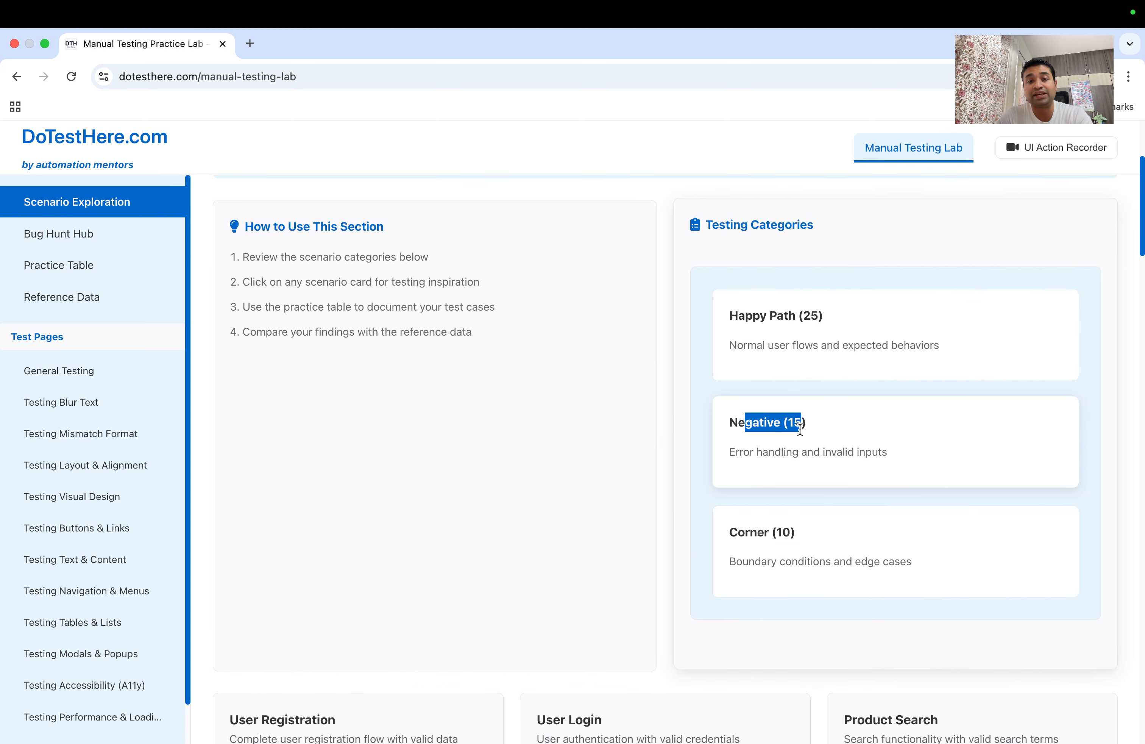
scroll(773, 420, down, 3)
drag(738, 395, 799, 397)
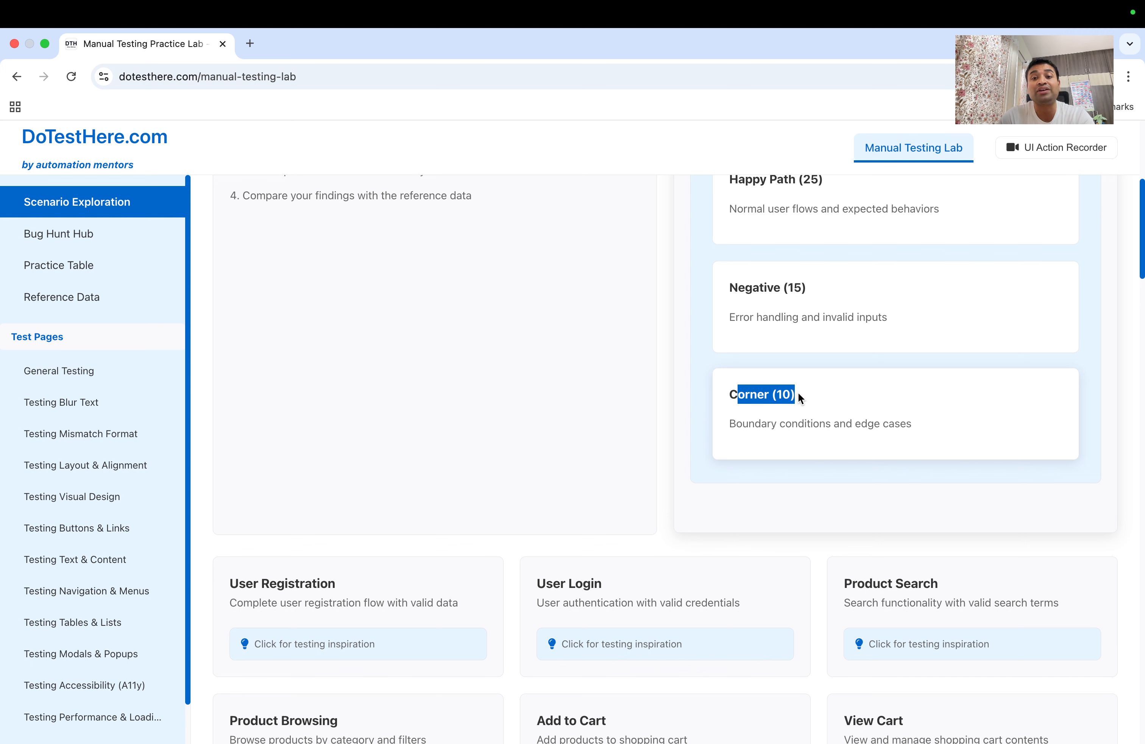
scroll(799, 395, down, 7)
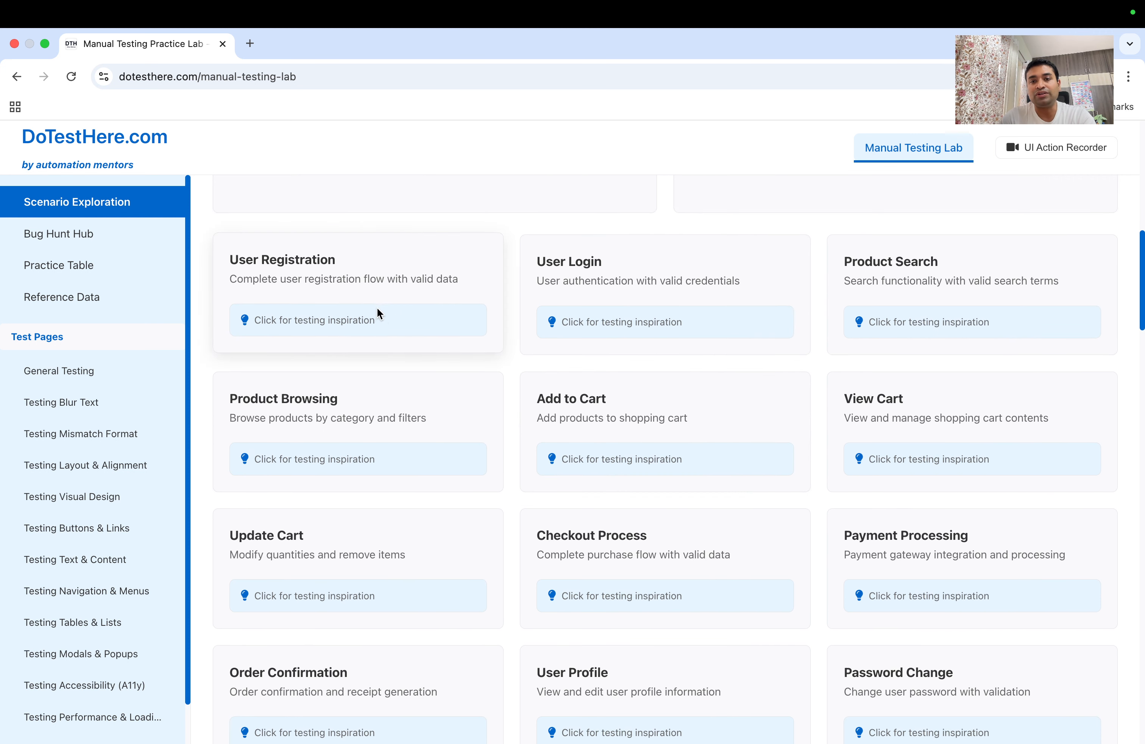
scroll(738, 582, down, 4)
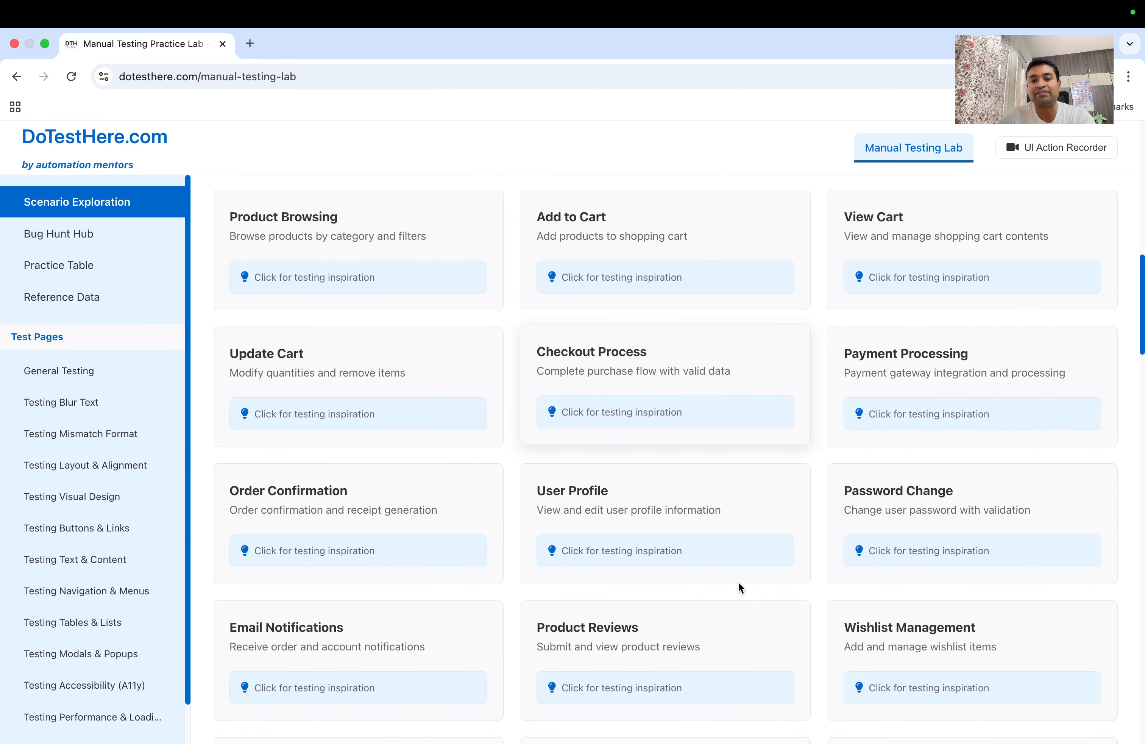
scroll(739, 582, up, 3)
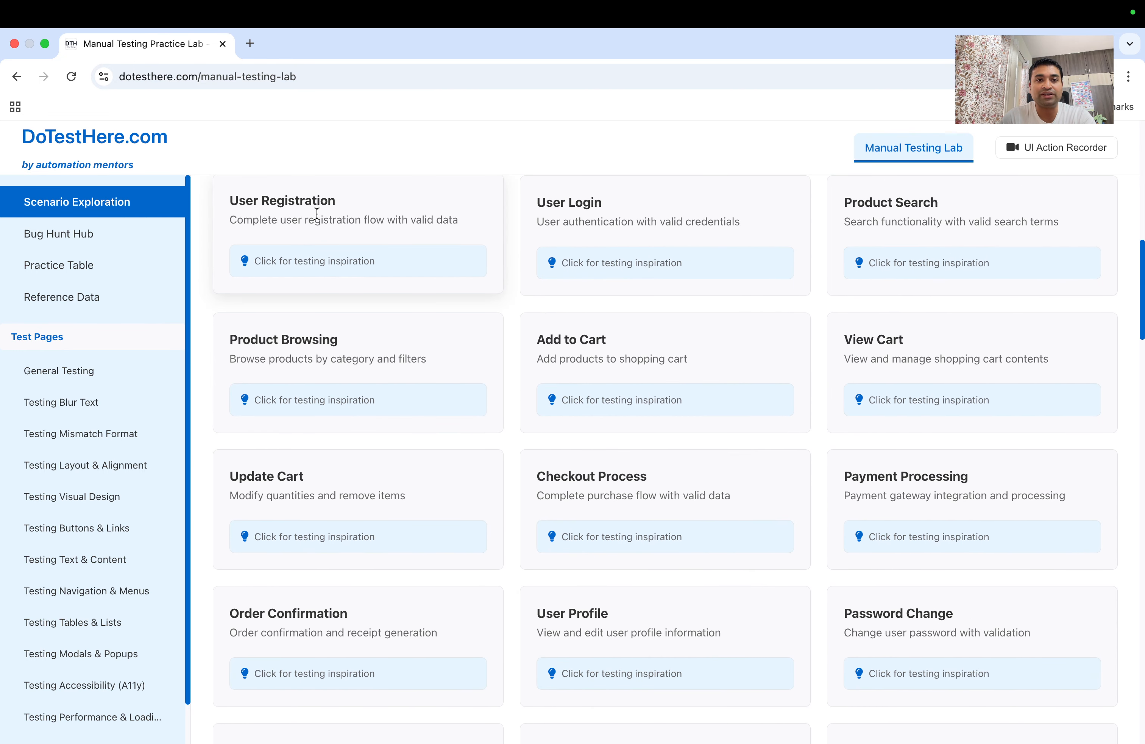
drag(239, 198, 332, 203)
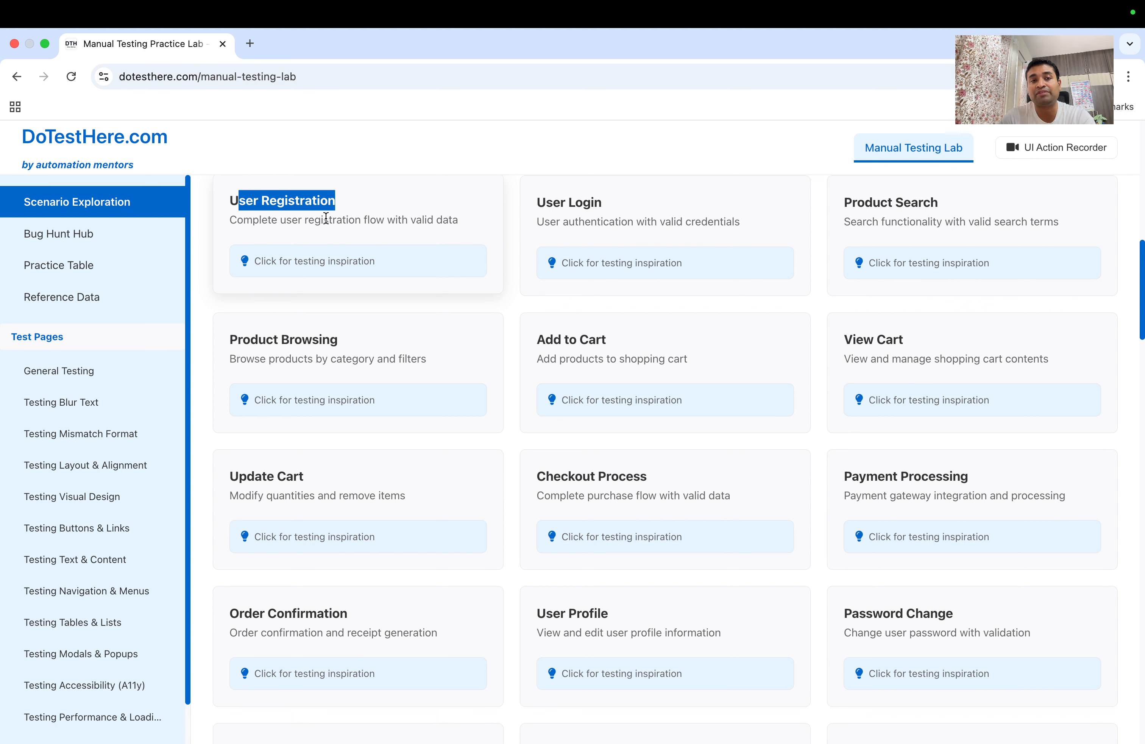
Open testing inspiration for User Registration and highlight its Testing Suggestions heading
click(321, 264)
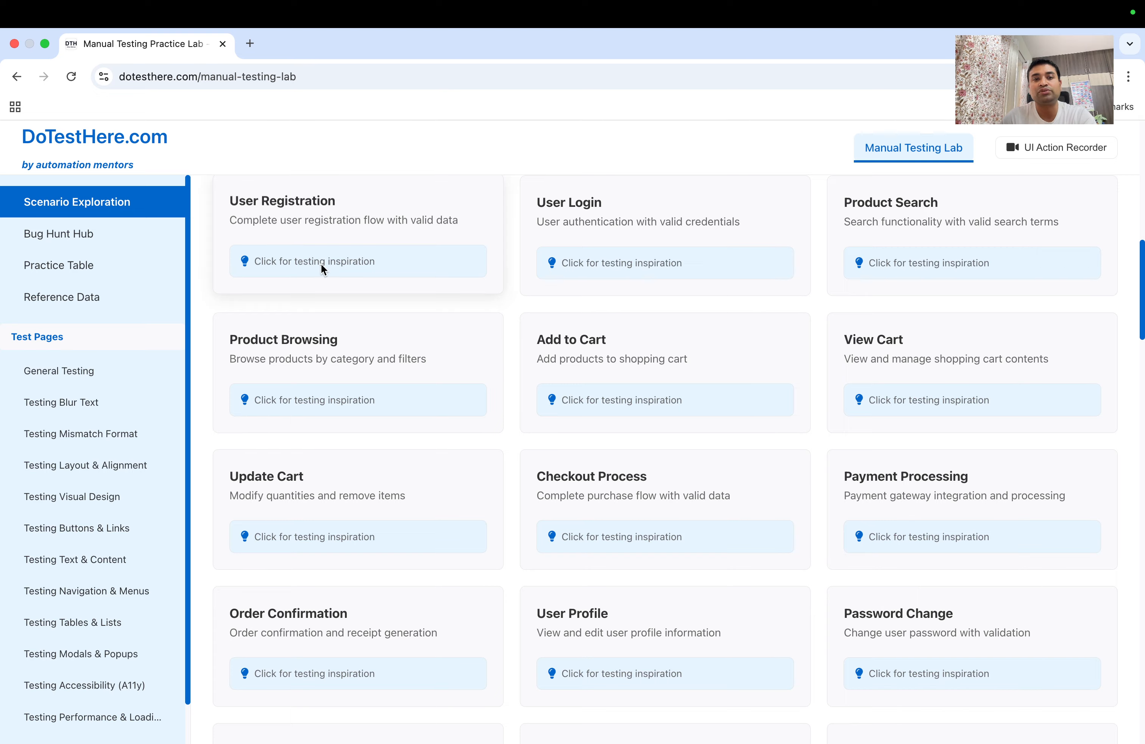
scroll(446, 316, down, 1)
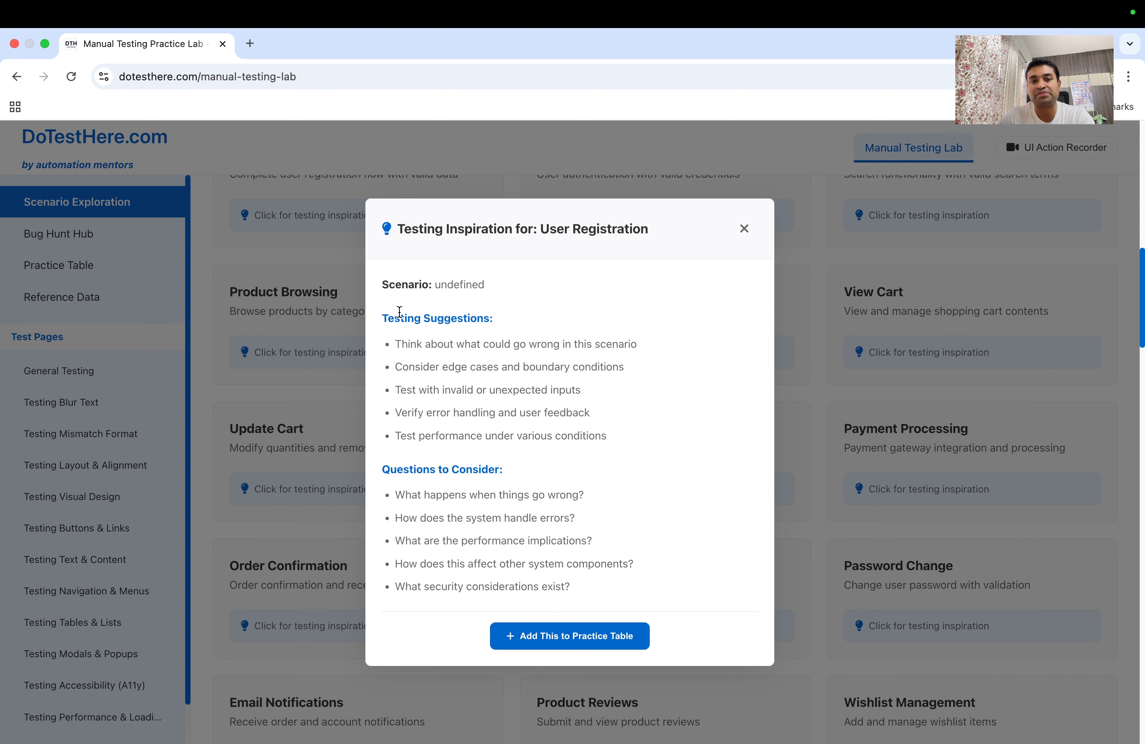
drag(388, 317, 486, 316)
click(486, 317)
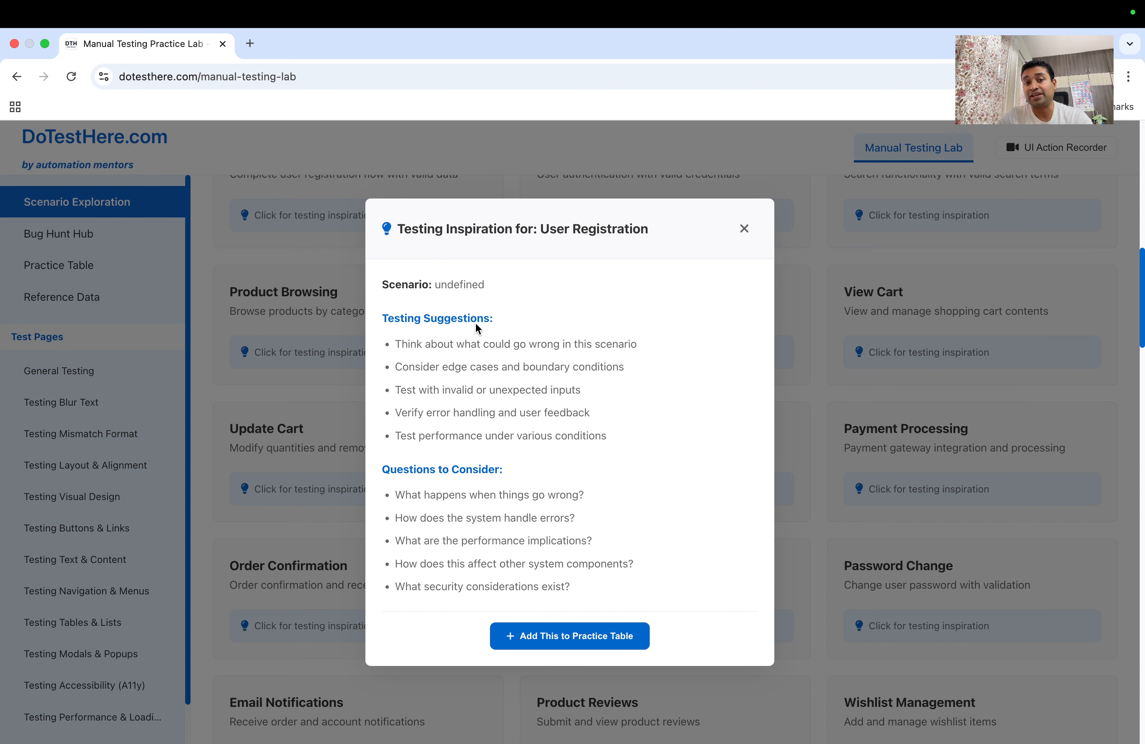
Highlight the suggestions on edge cases, invalid or unexpected inputs, and error handling
drag(396, 343, 567, 357)
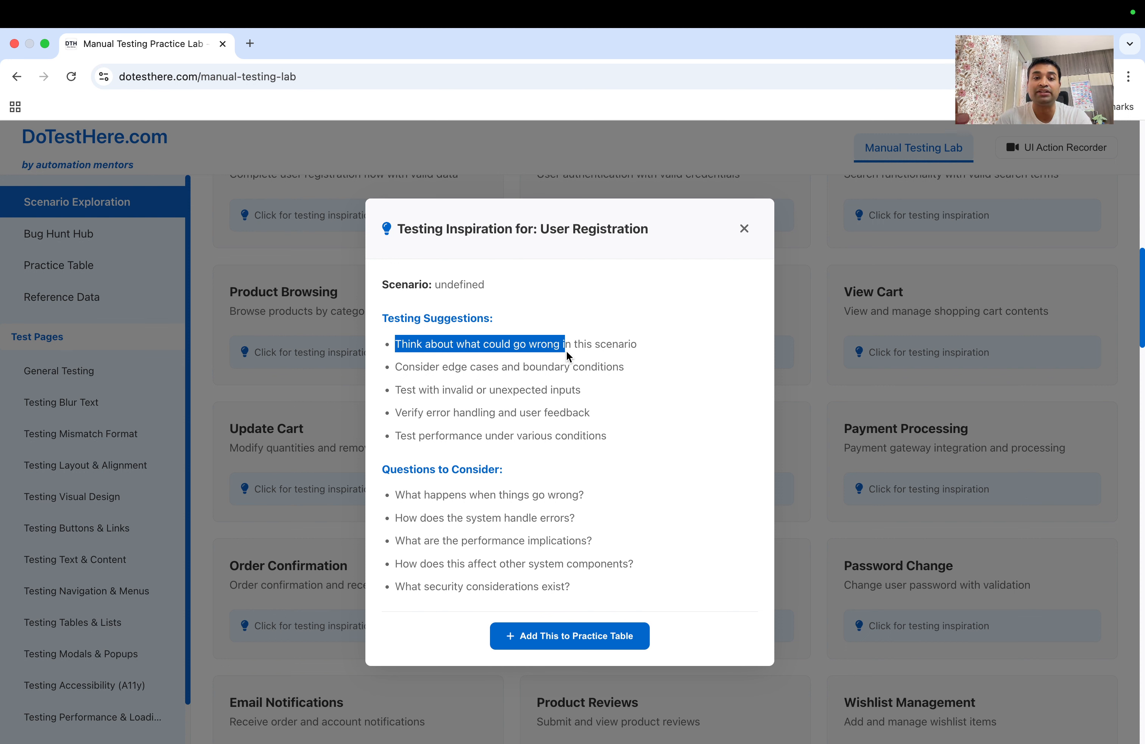
click(512, 381)
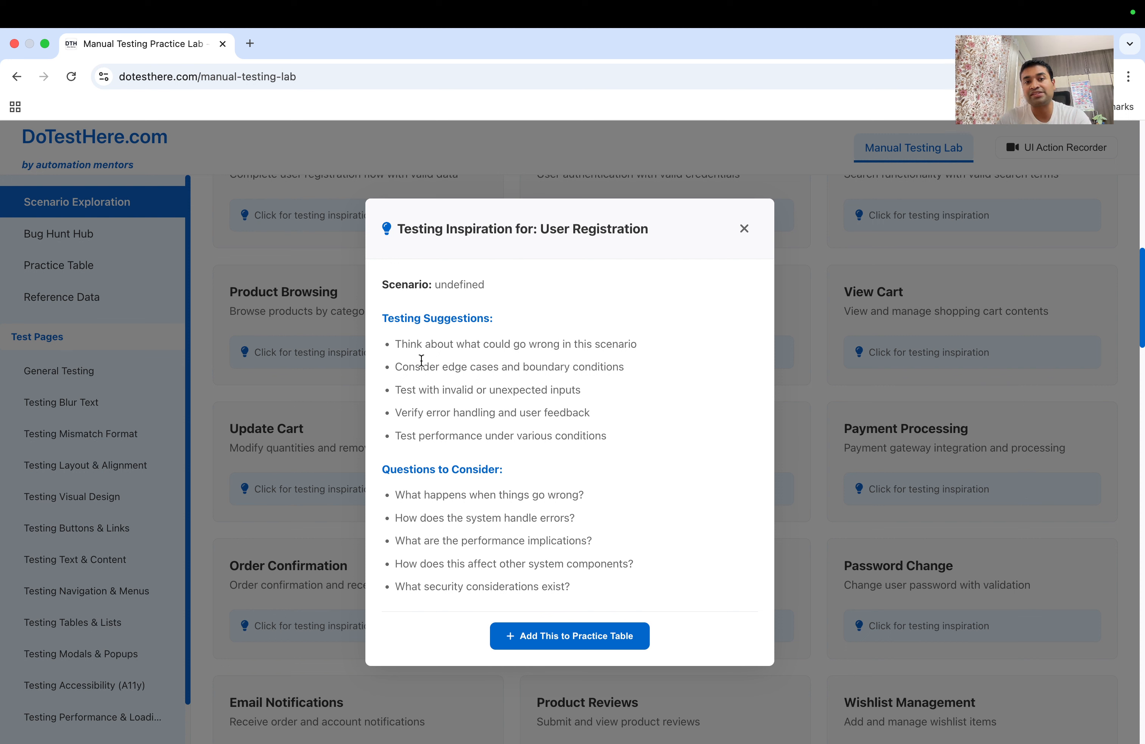
drag(408, 366, 623, 367)
drag(518, 381, 524, 379)
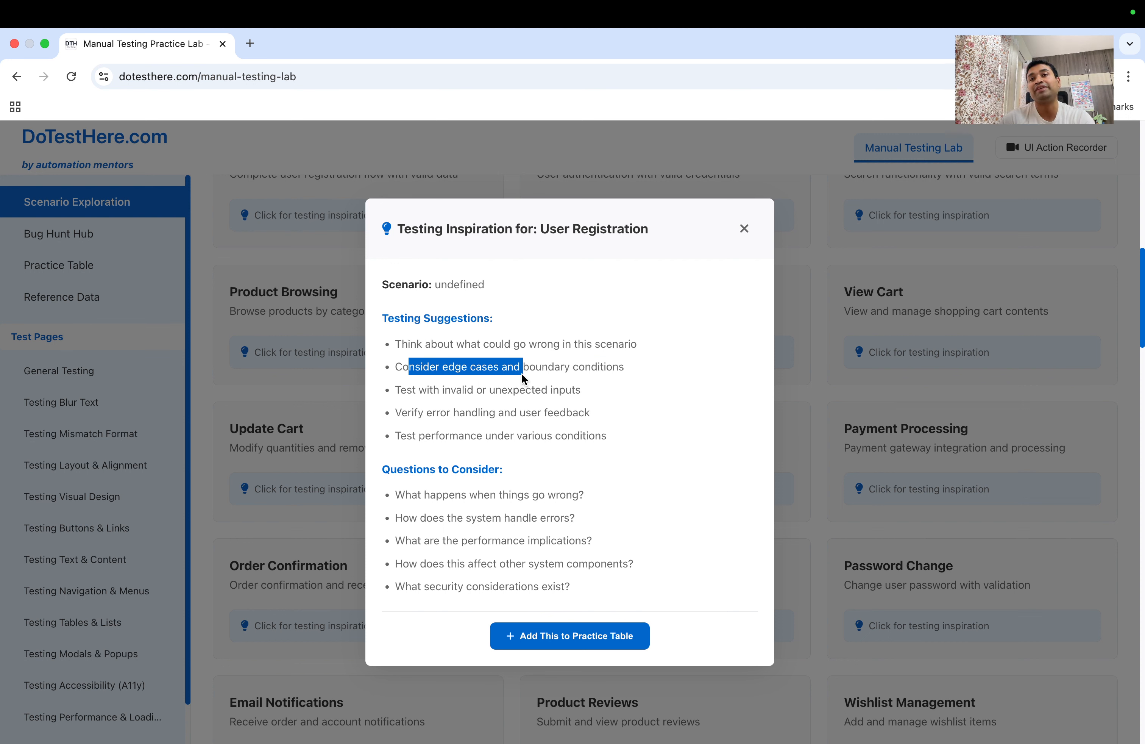
click(496, 403)
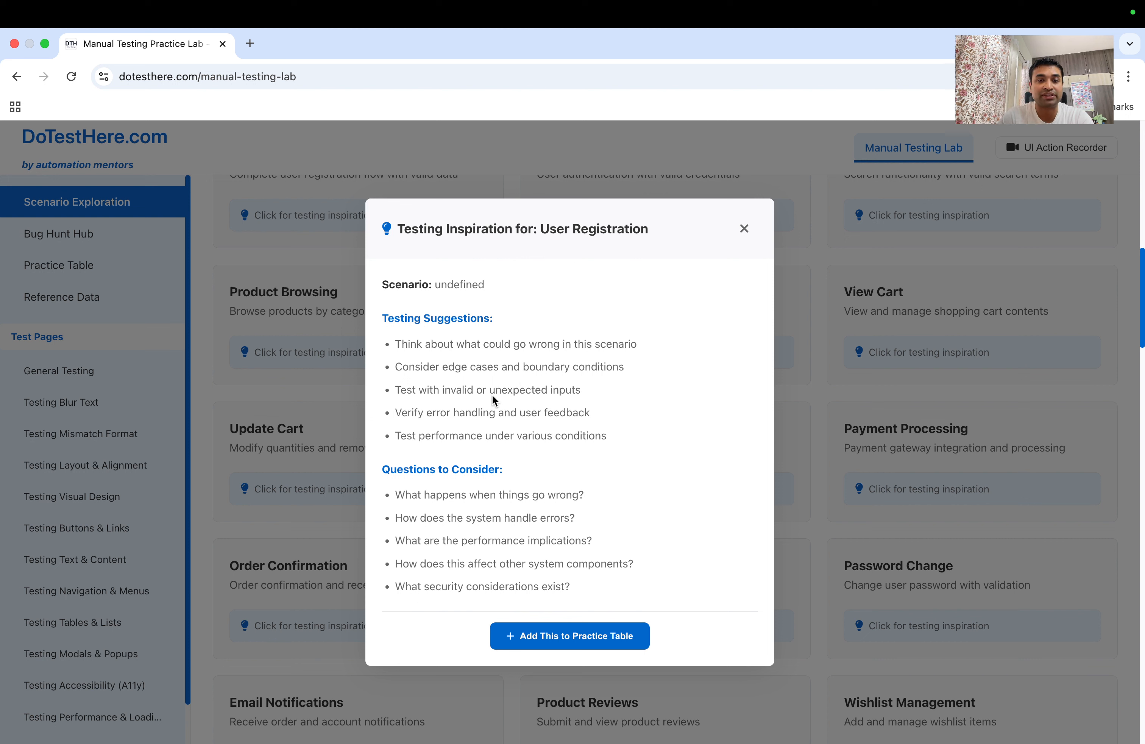
drag(419, 389, 492, 390)
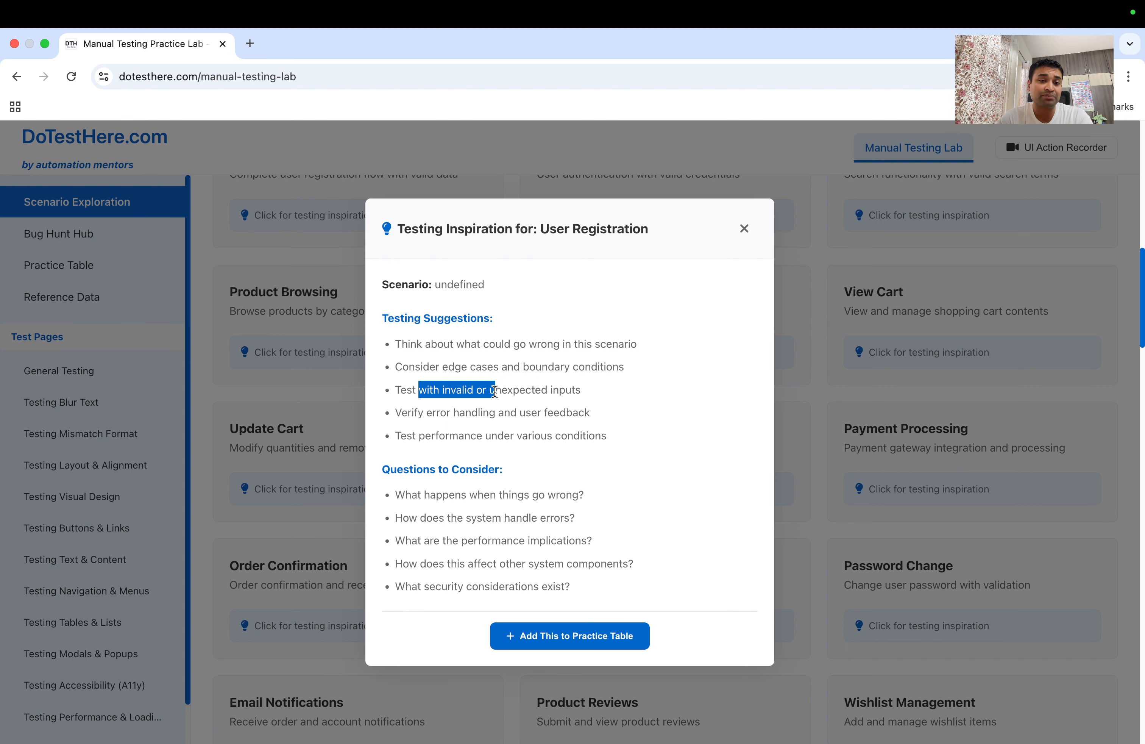
drag(471, 412, 587, 416)
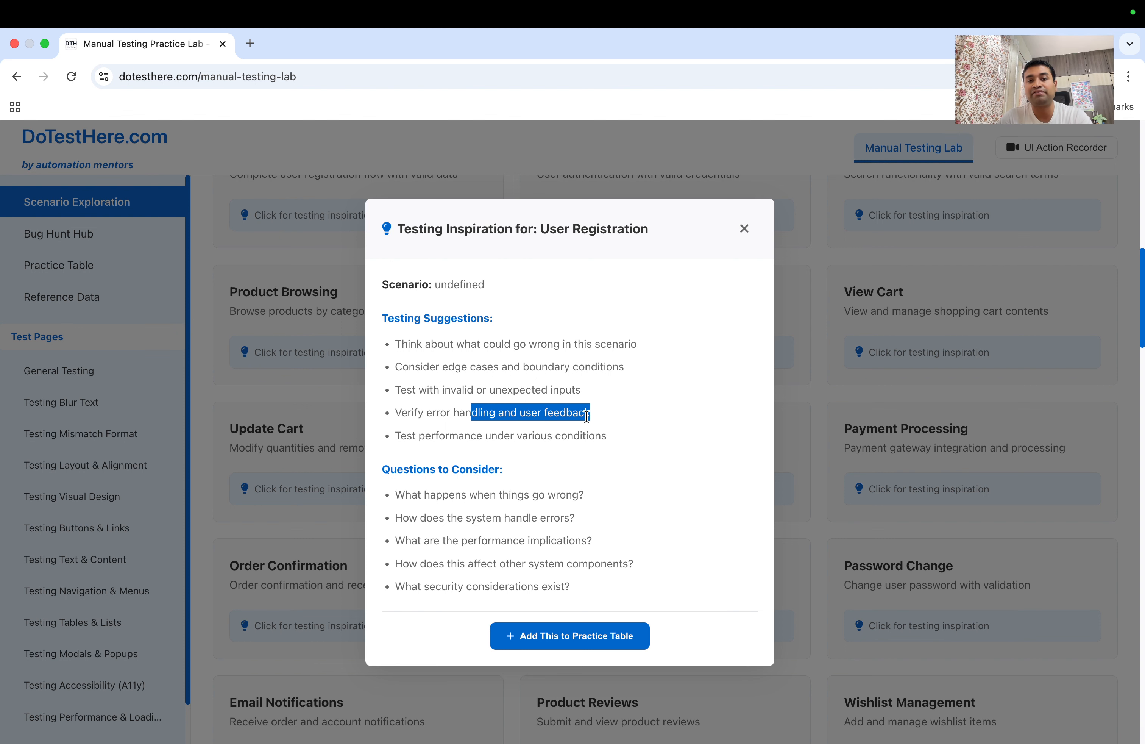
Highlight the questions on error handling, other system components and security, then close the modal
scroll(508, 489, down, 1)
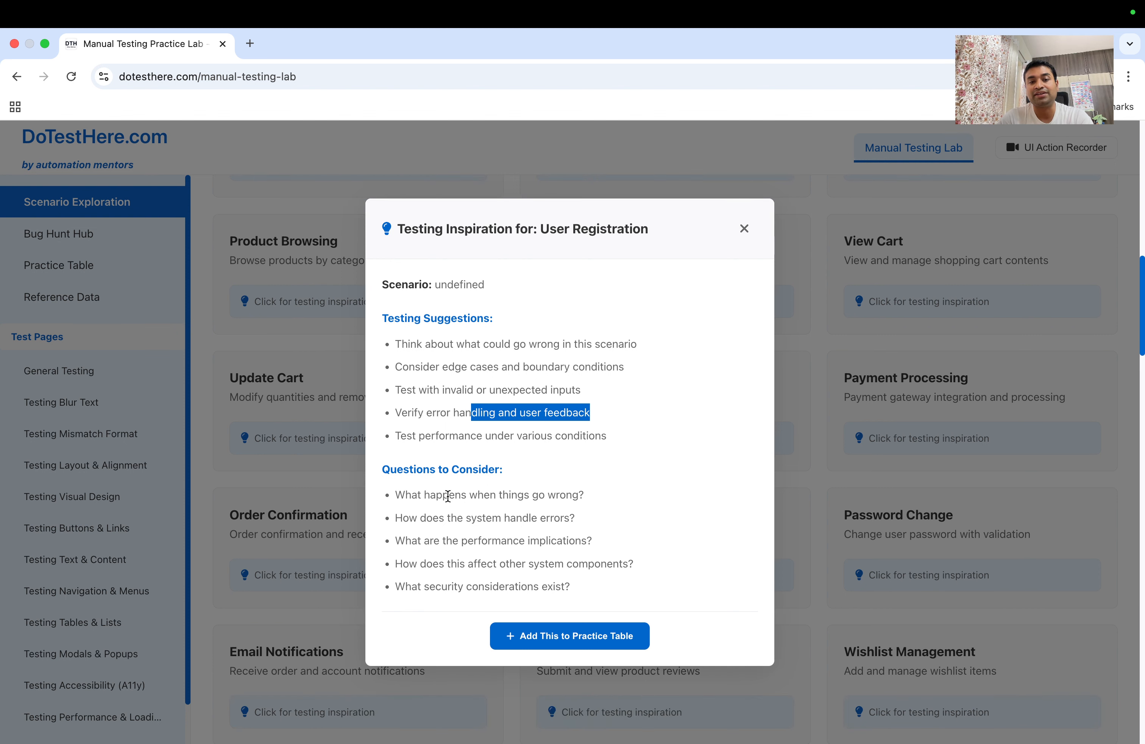
drag(396, 495, 571, 491)
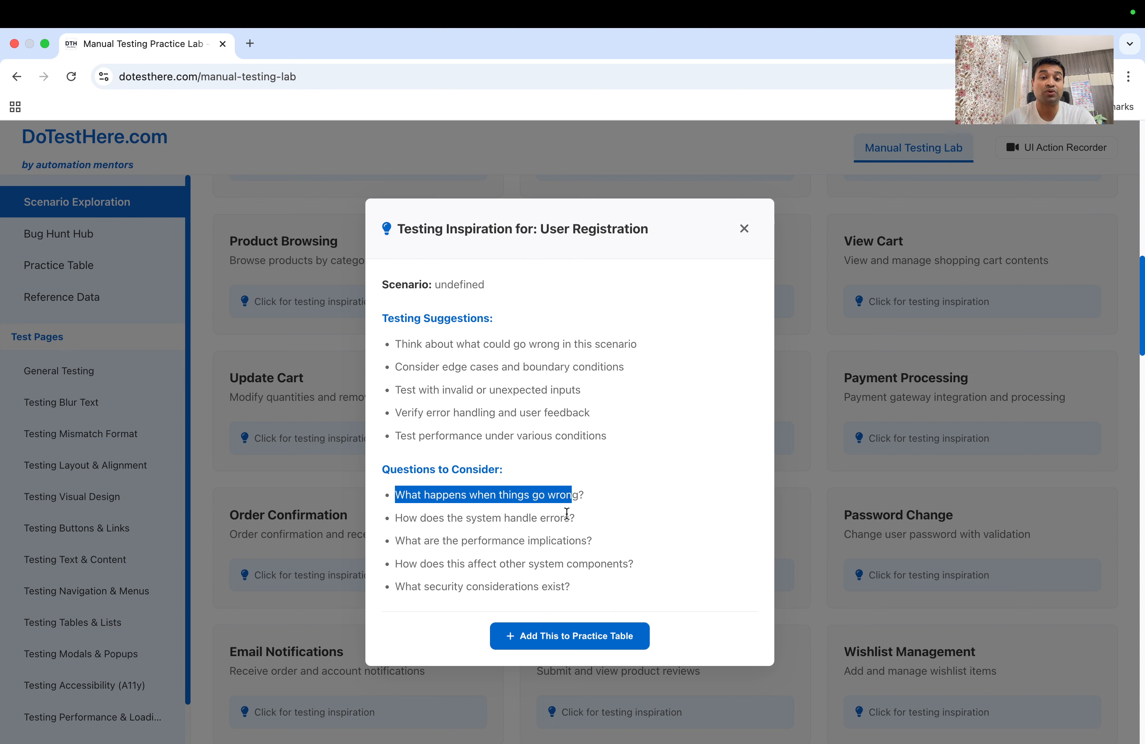
drag(450, 519, 549, 521)
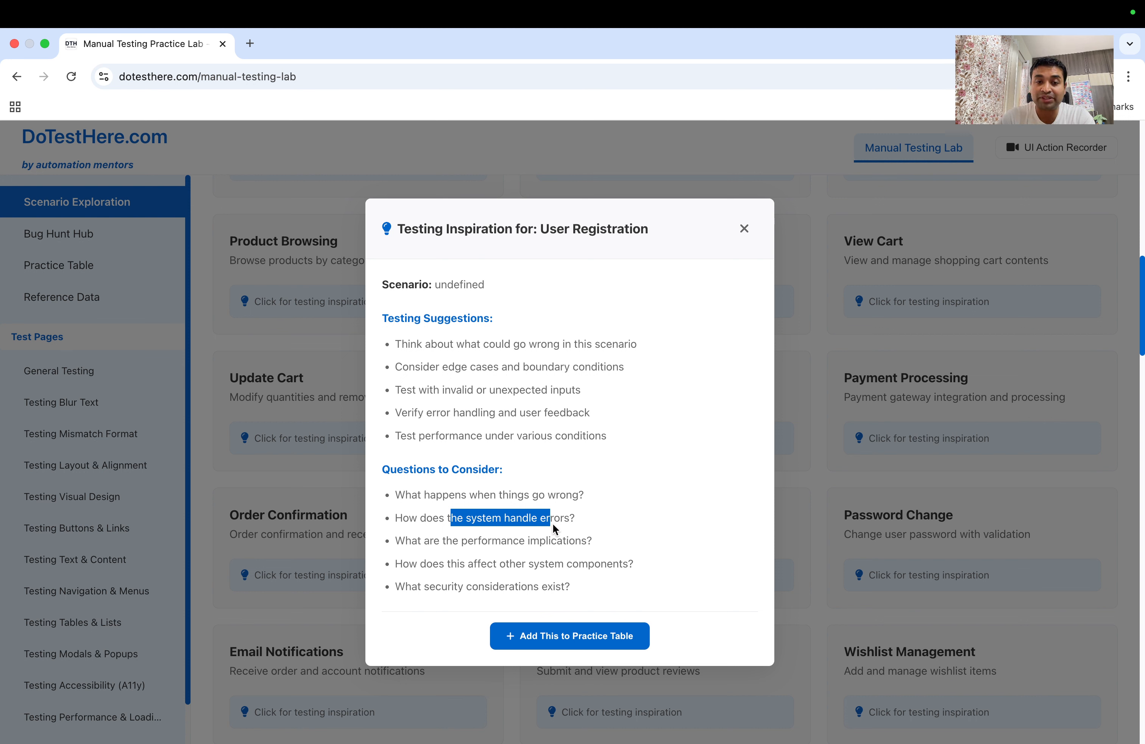
click(525, 538)
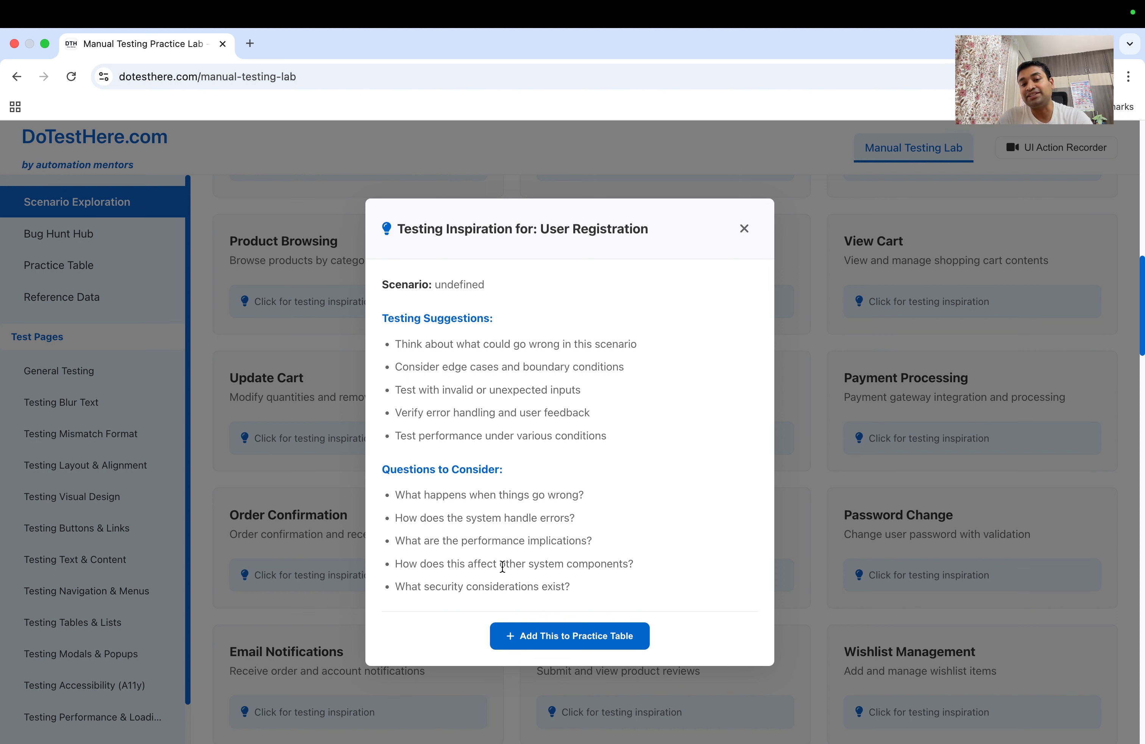
drag(502, 567, 628, 578)
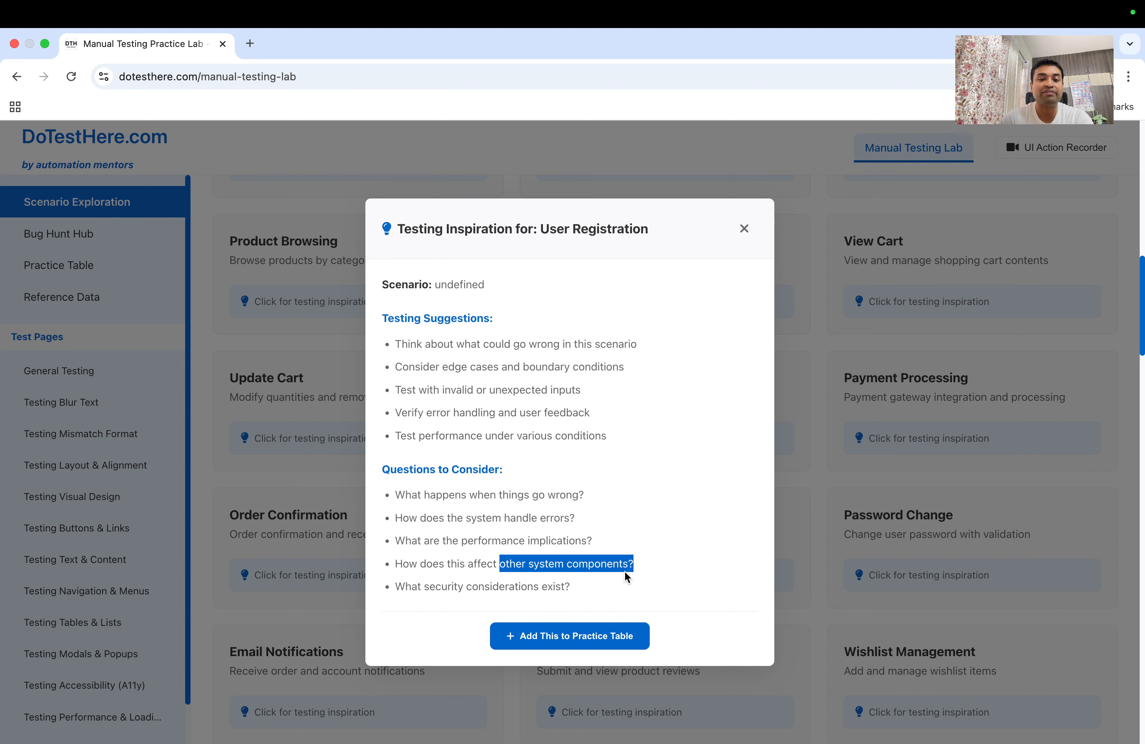
drag(485, 586, 561, 586)
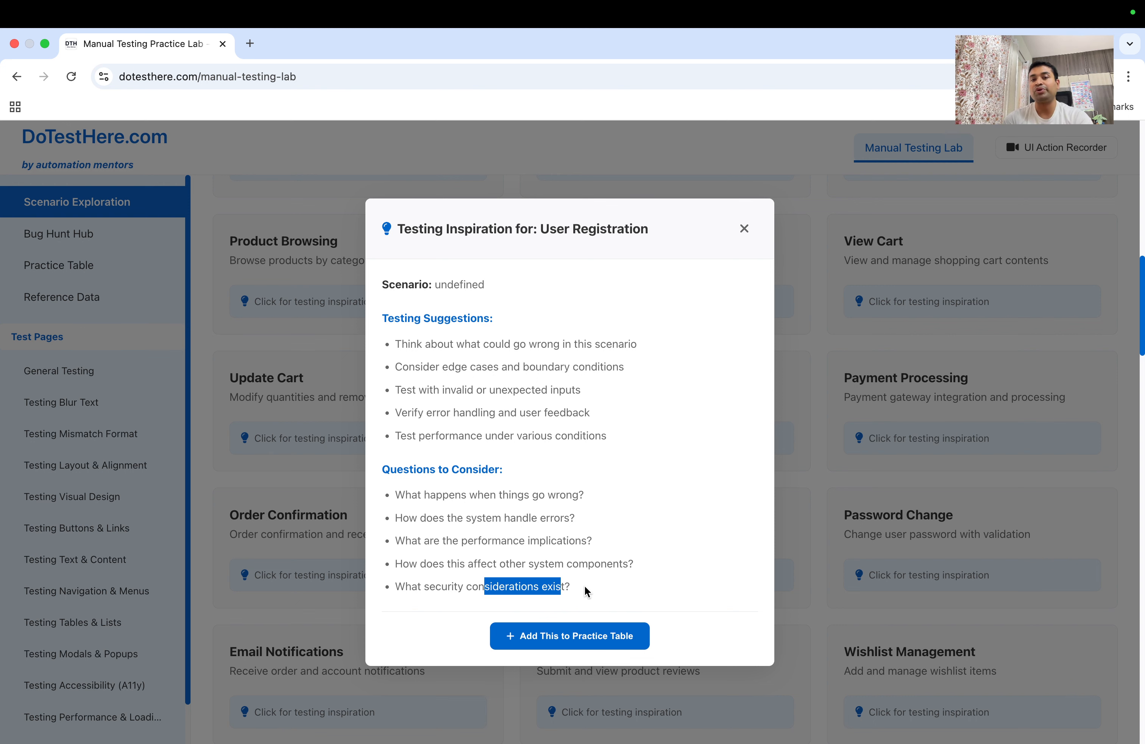
click(745, 229)
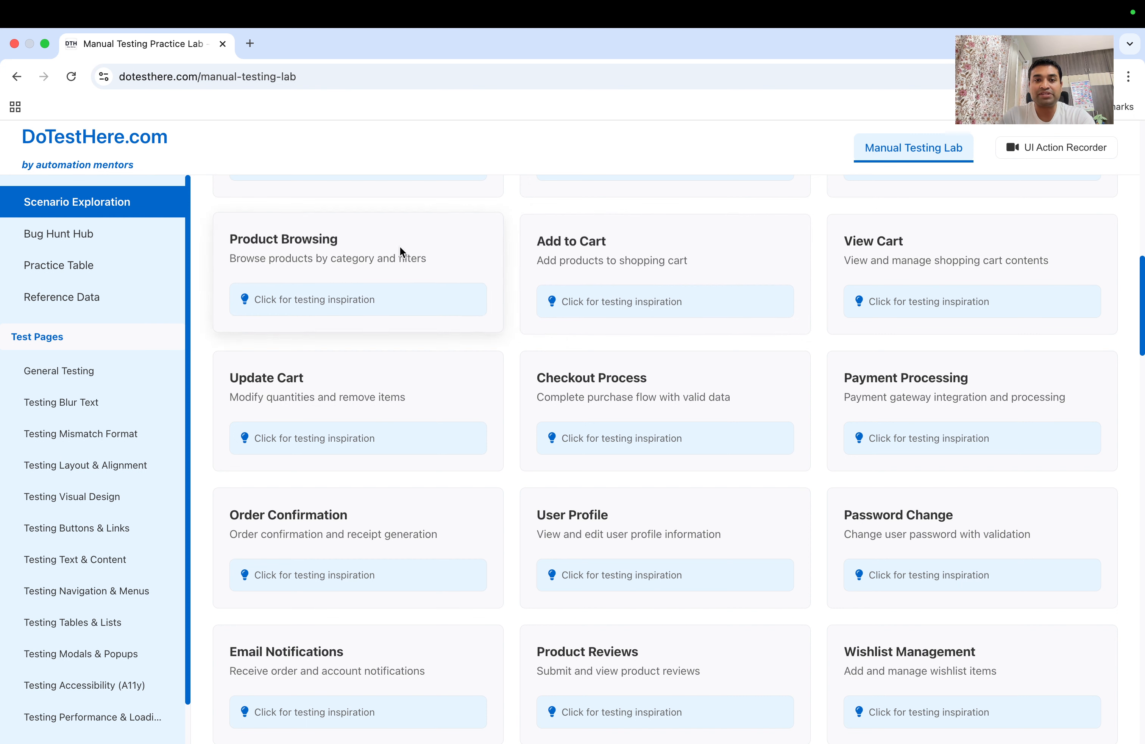
Go through Bug Hunt Hub and Practice Table to the Reference Data table of 55 scenarios
scroll(310, 277, up, 3)
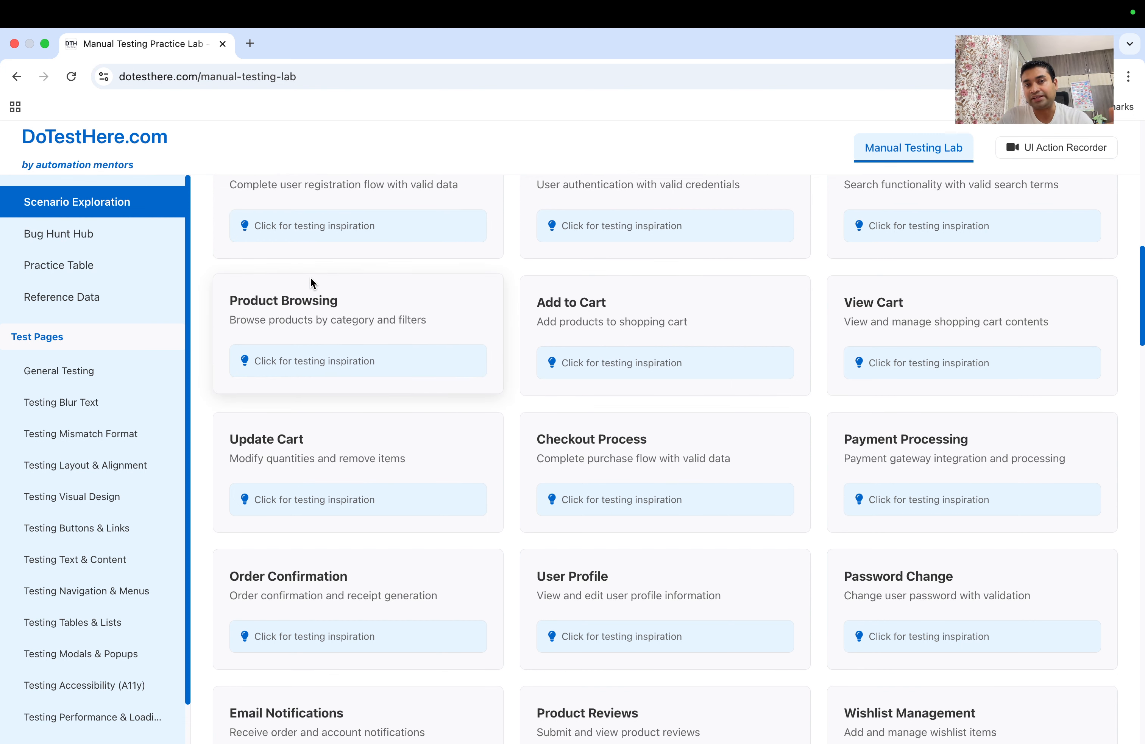
scroll(310, 277, up, 3)
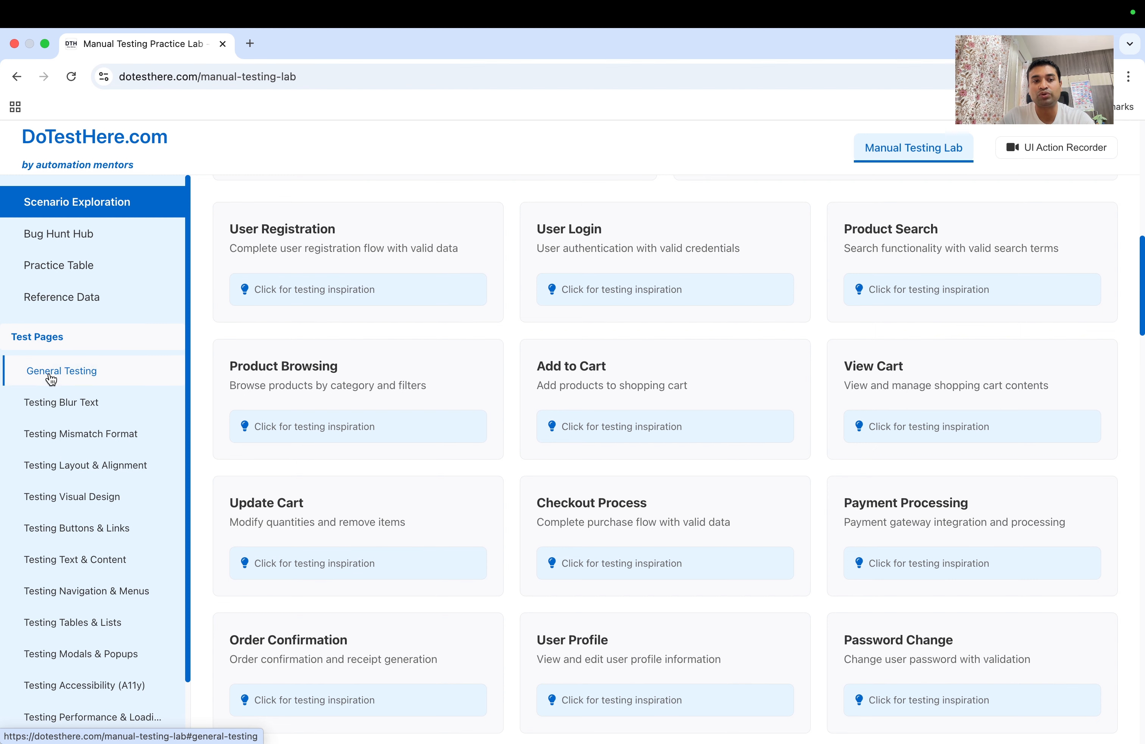
click(80, 238)
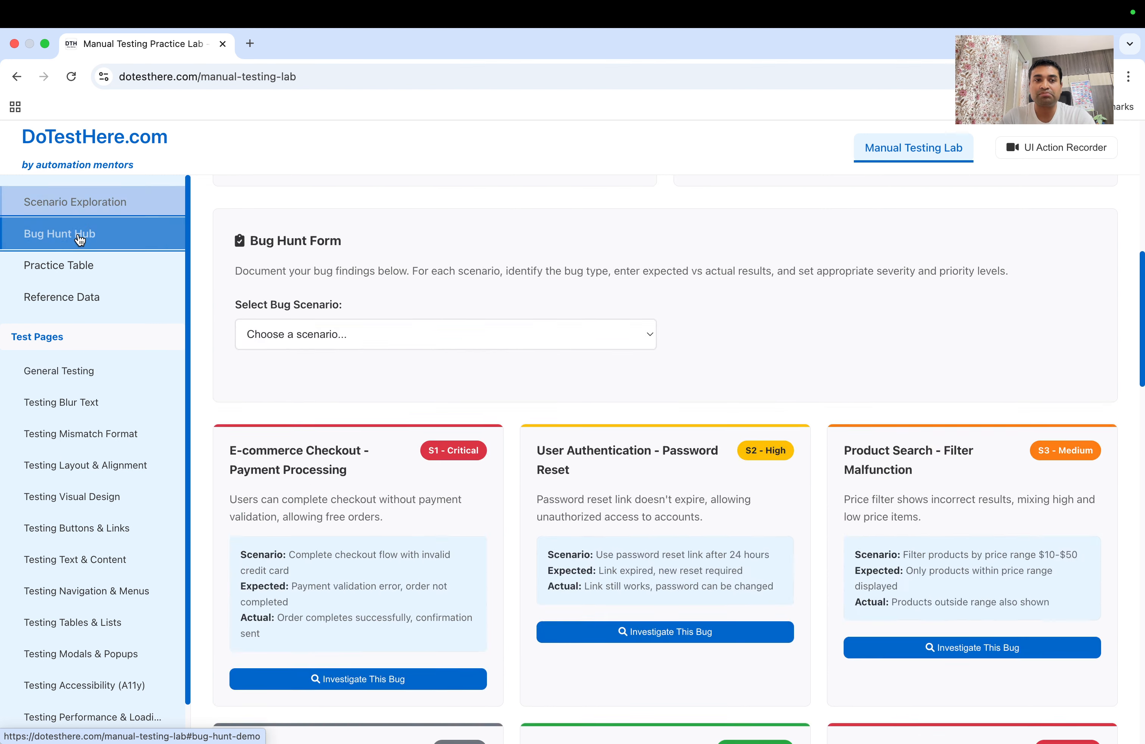
click(76, 266)
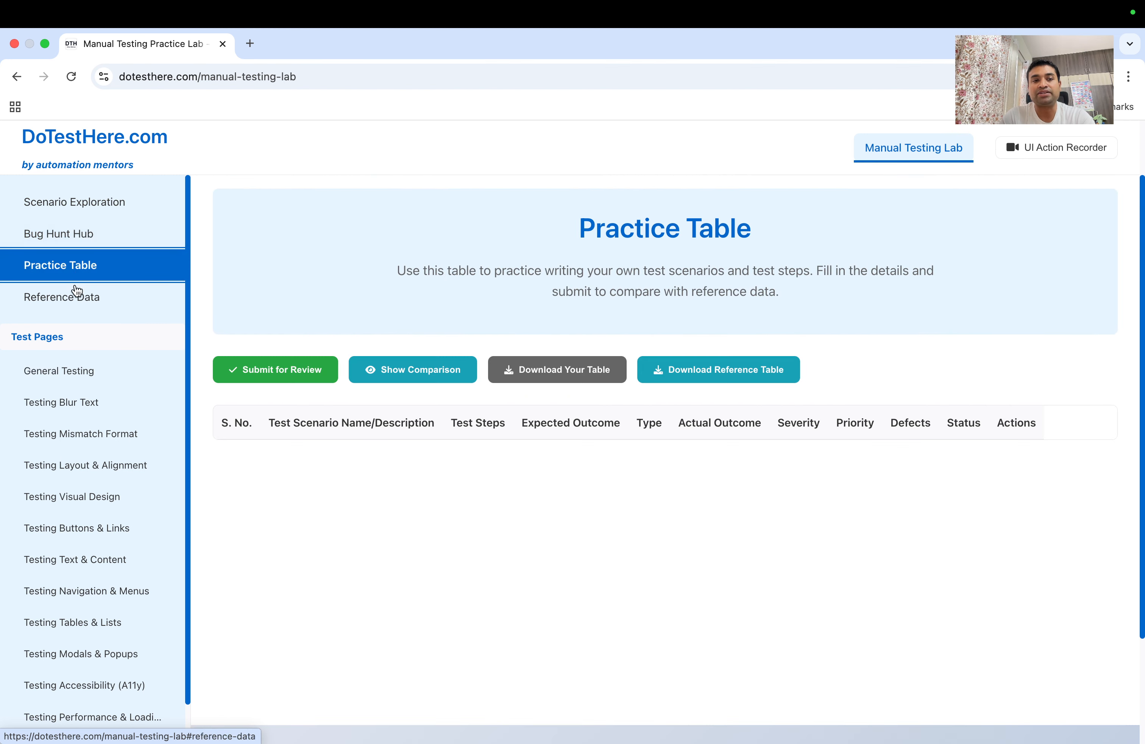
click(77, 297)
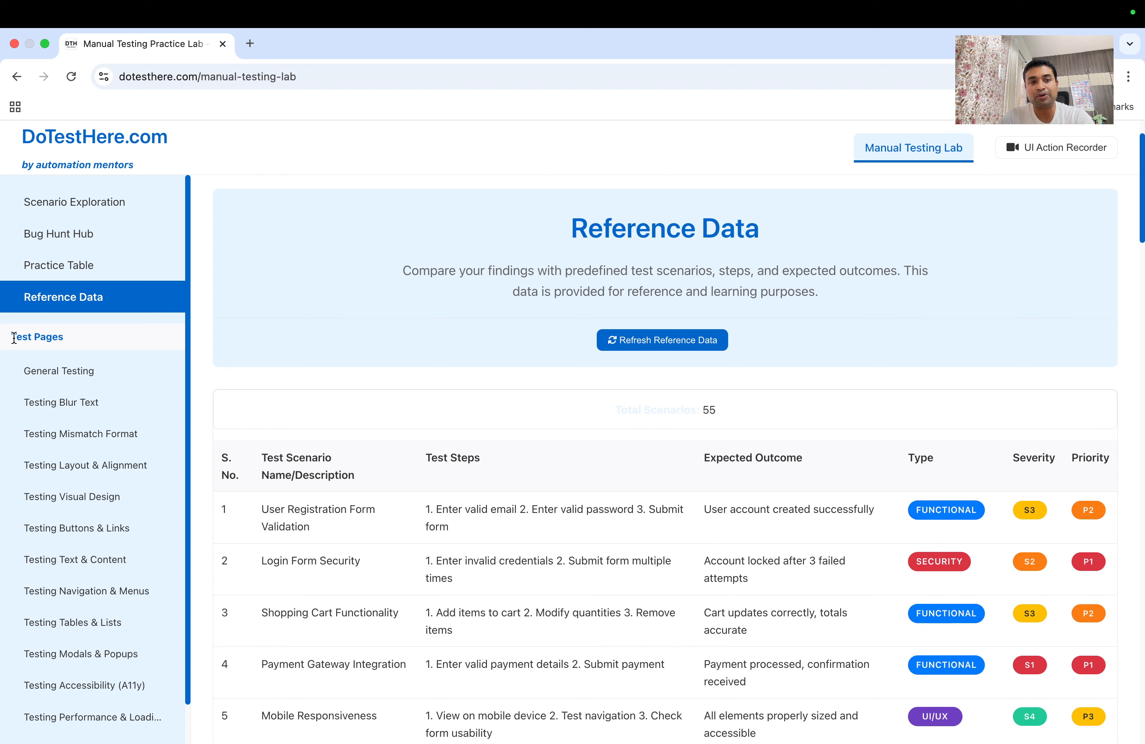
drag(14, 338, 58, 337)
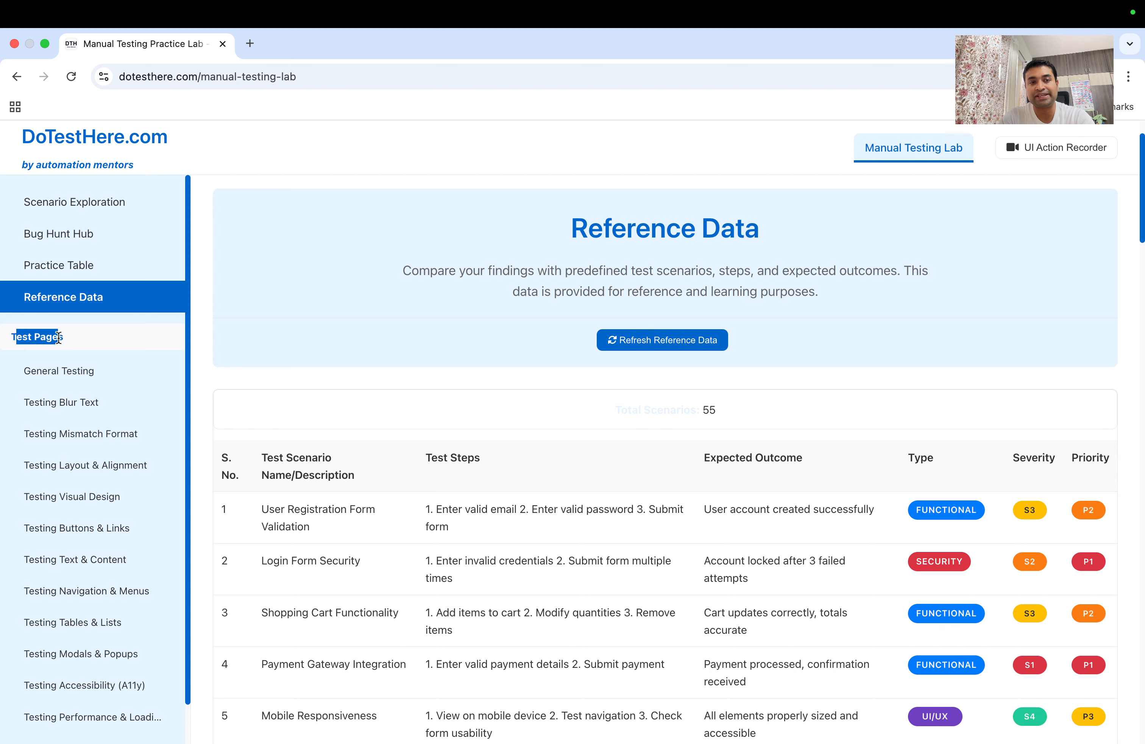
Glance at the Testing Blur Text page, then settle on the General Testing practice form
click(62, 379)
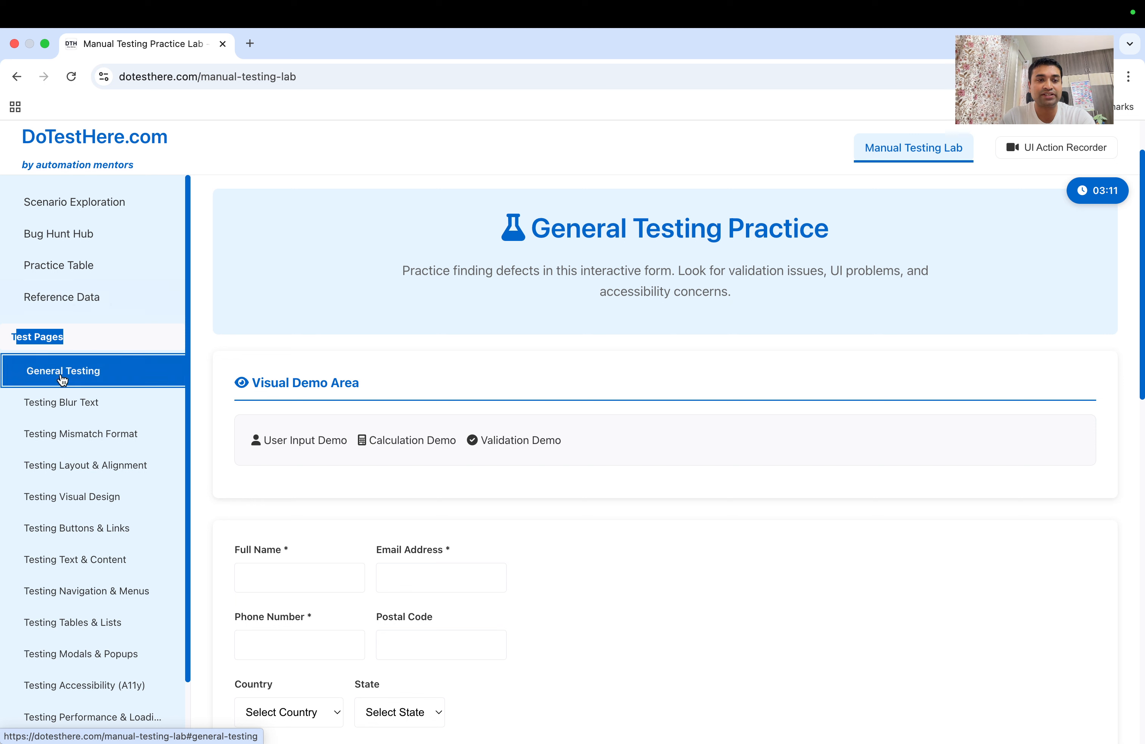
click(62, 406)
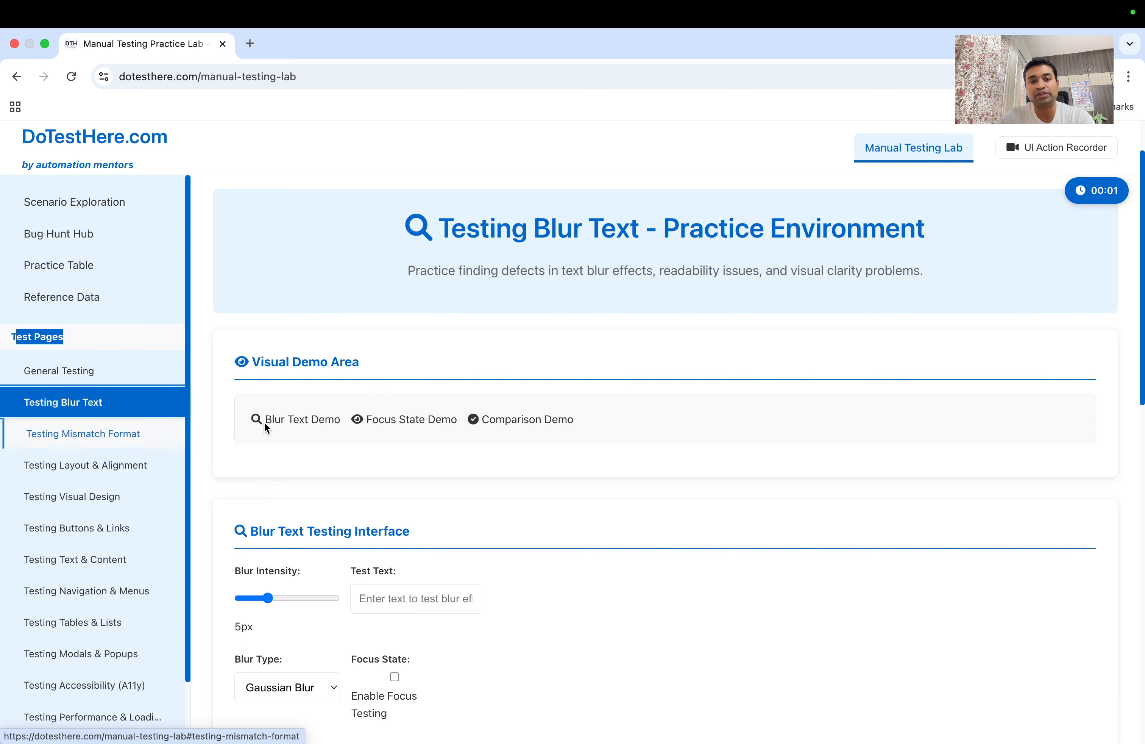
scroll(276, 426, down, 3)
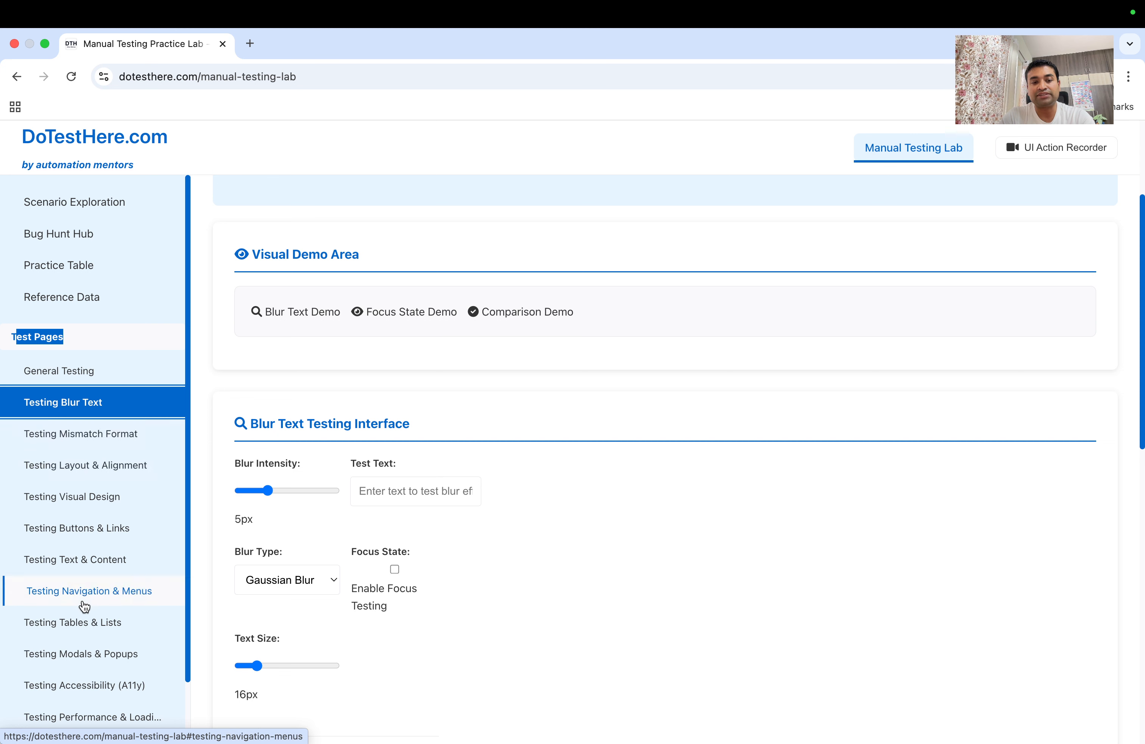
scroll(85, 608, down, 2)
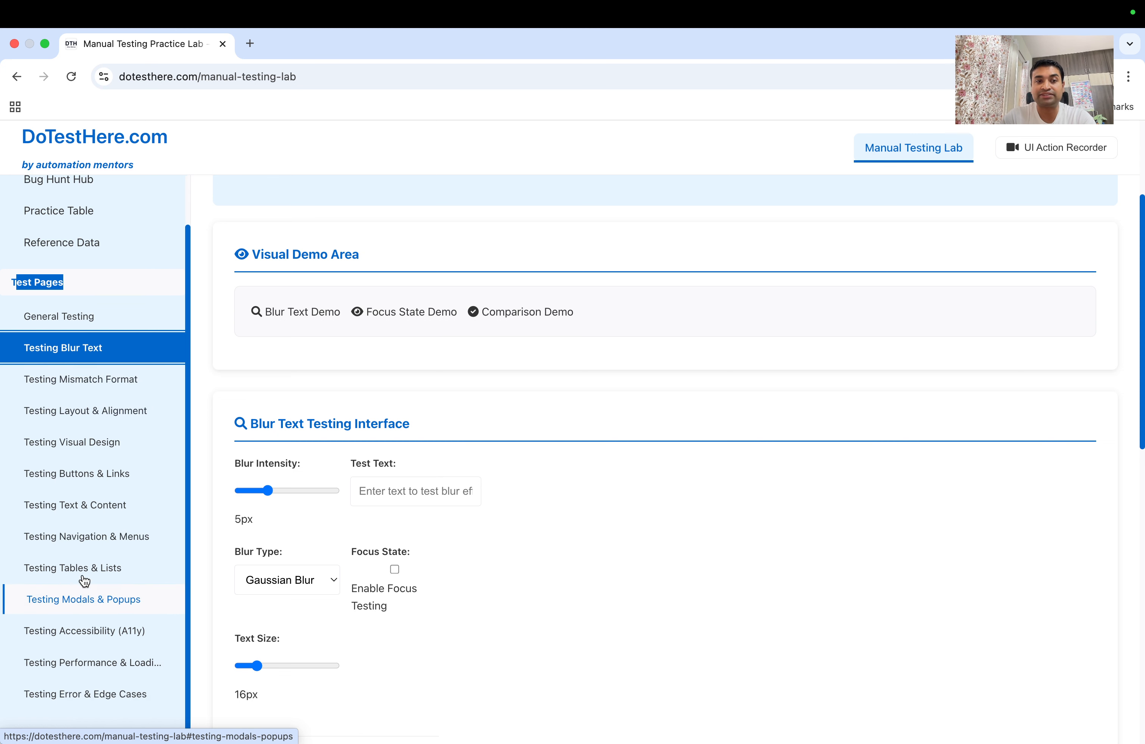
click(69, 319)
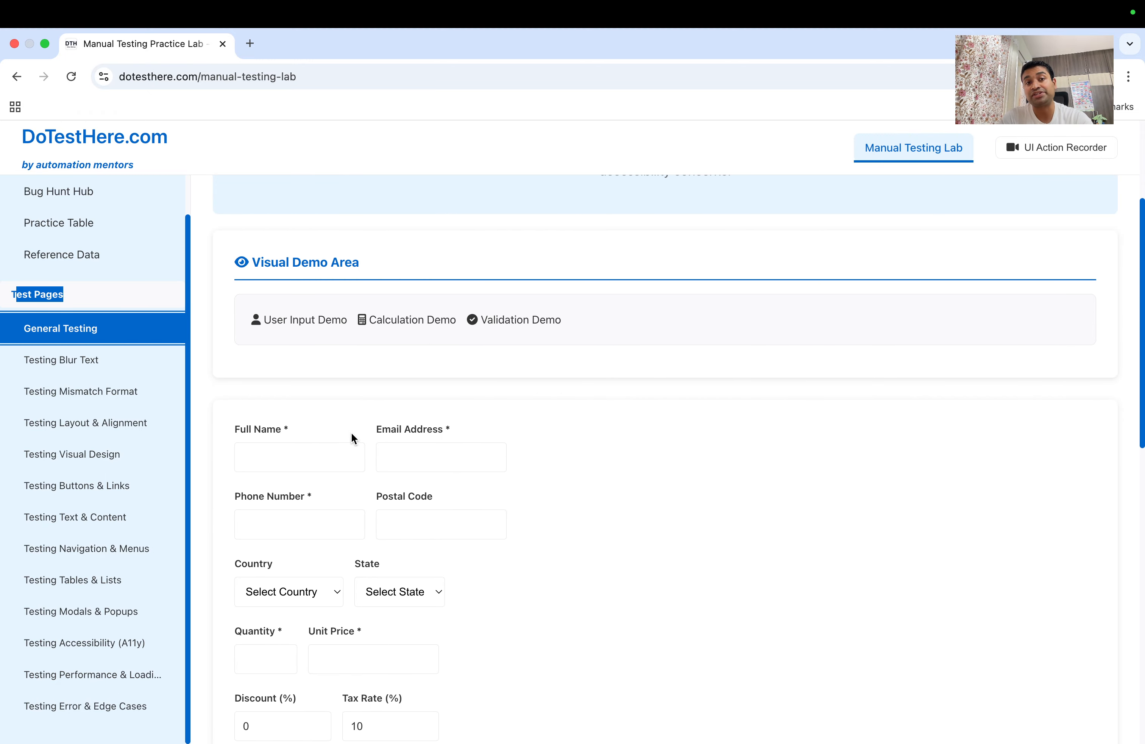
Choose India as the country and Maharashtra as the state in the form
scroll(351, 437, down, 5)
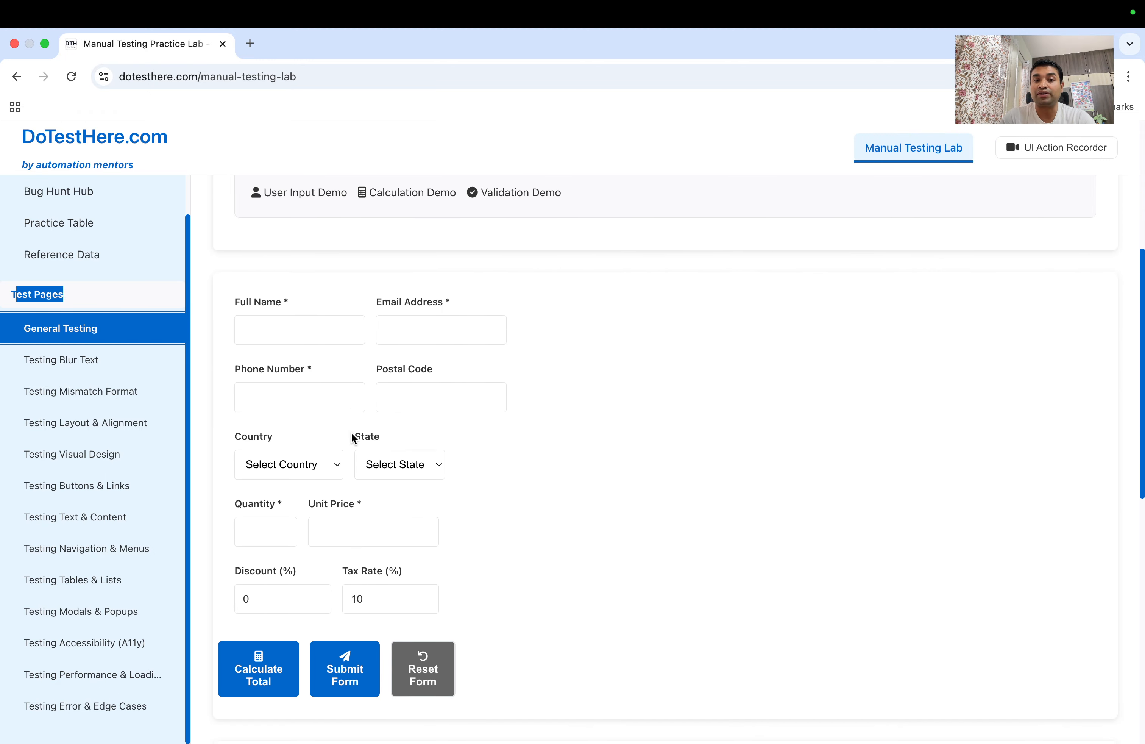
scroll(351, 432, down, 2)
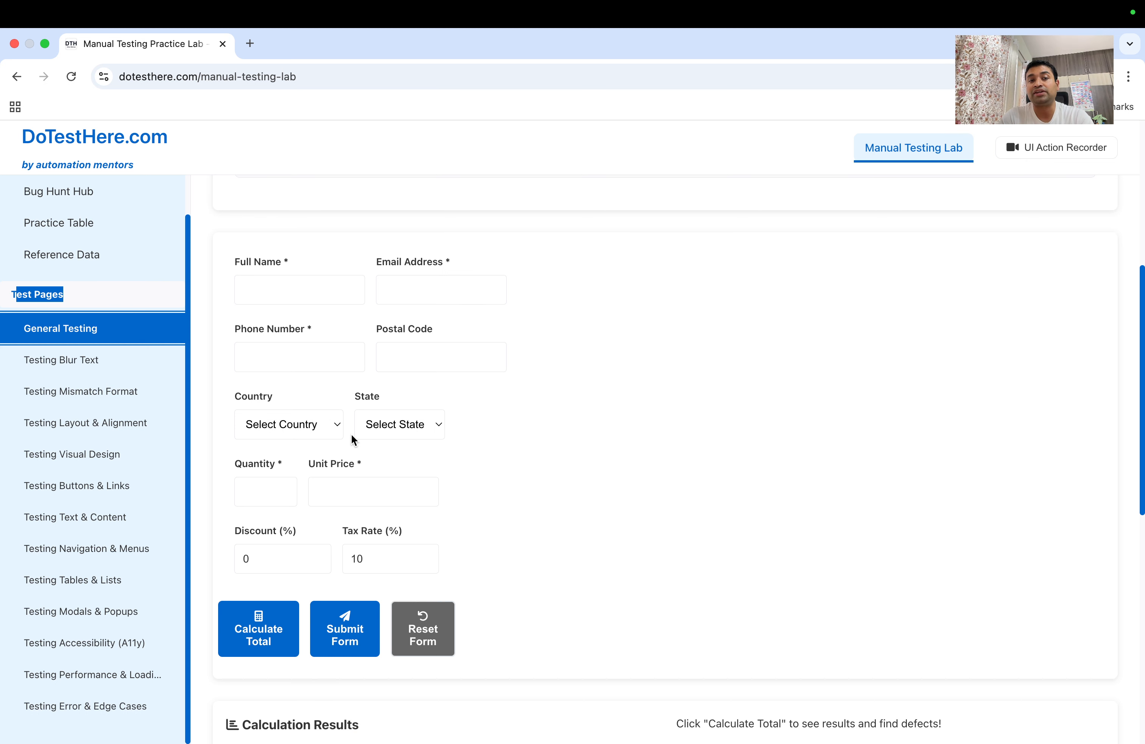
click(319, 292)
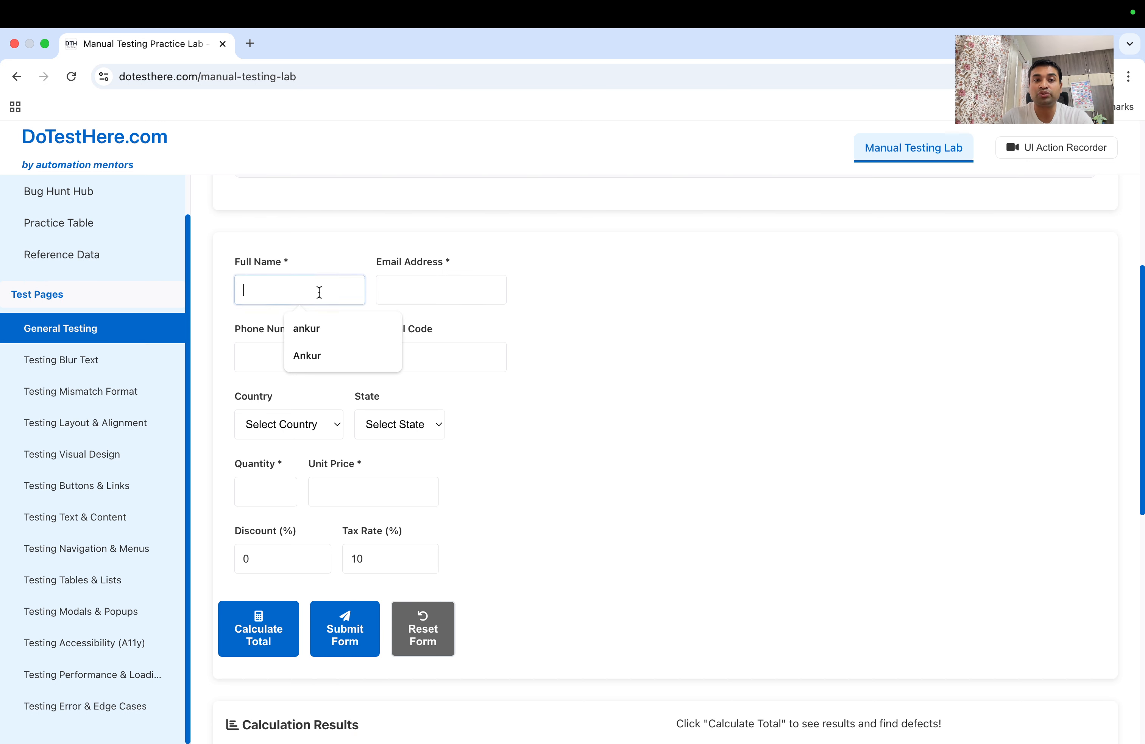
click(411, 291)
click(311, 360)
click(406, 361)
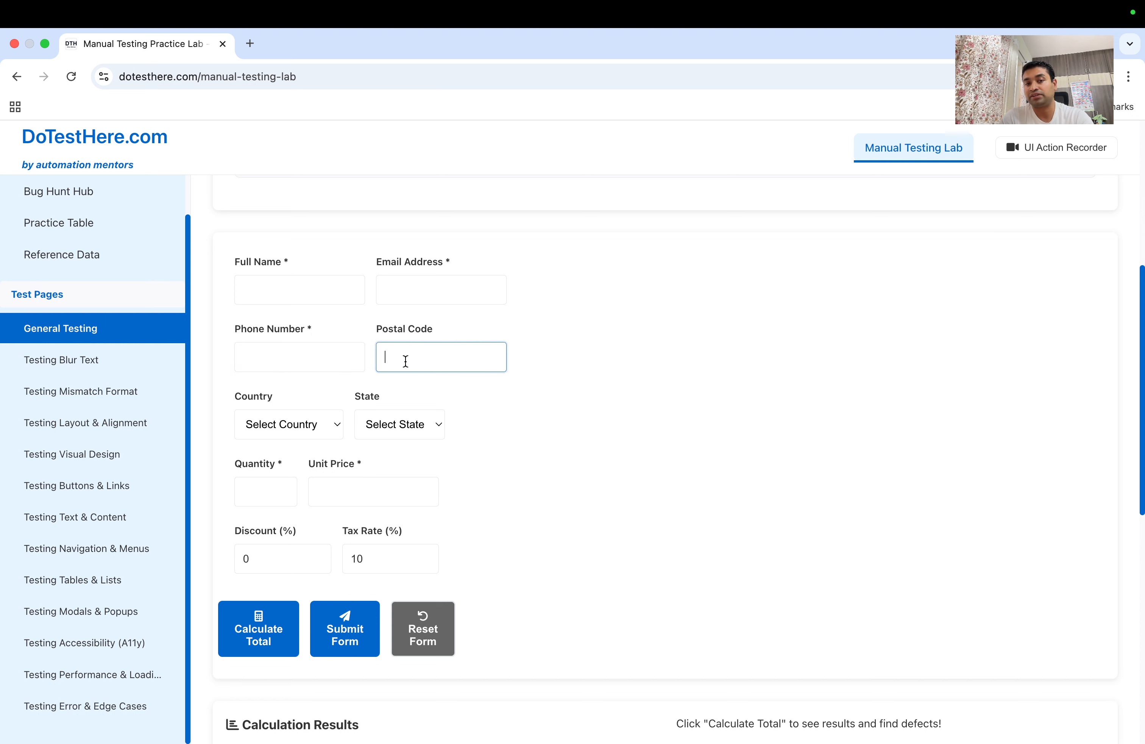
click(332, 423)
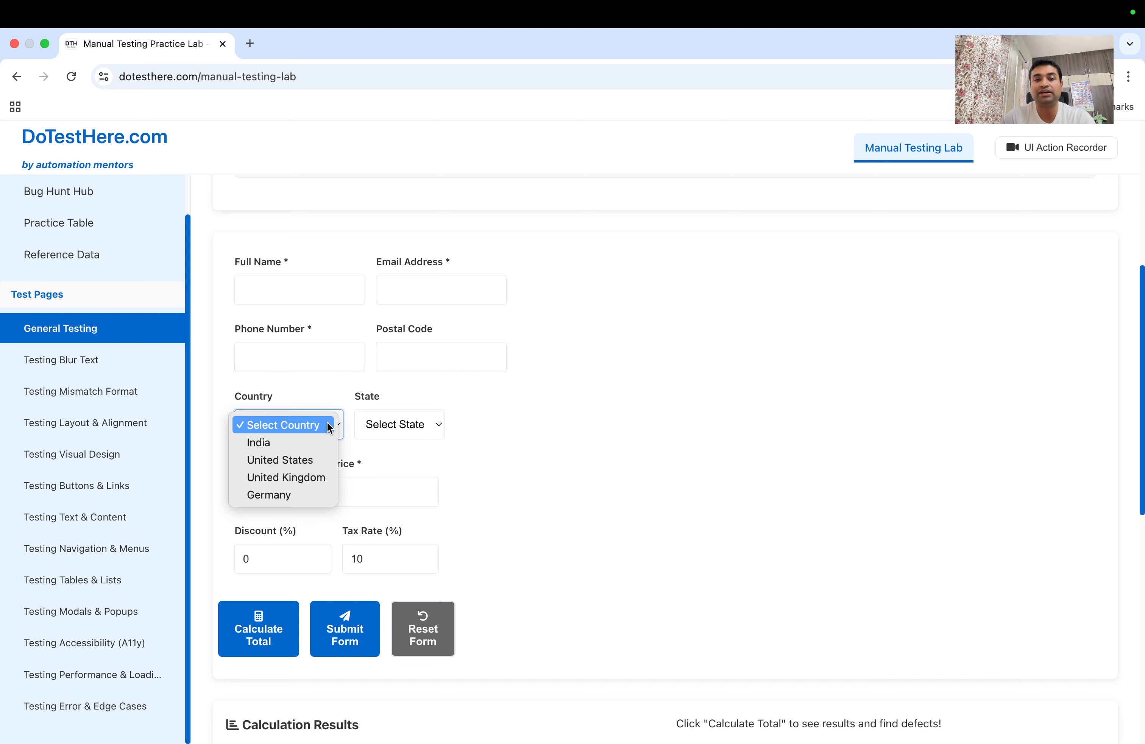
click(314, 445)
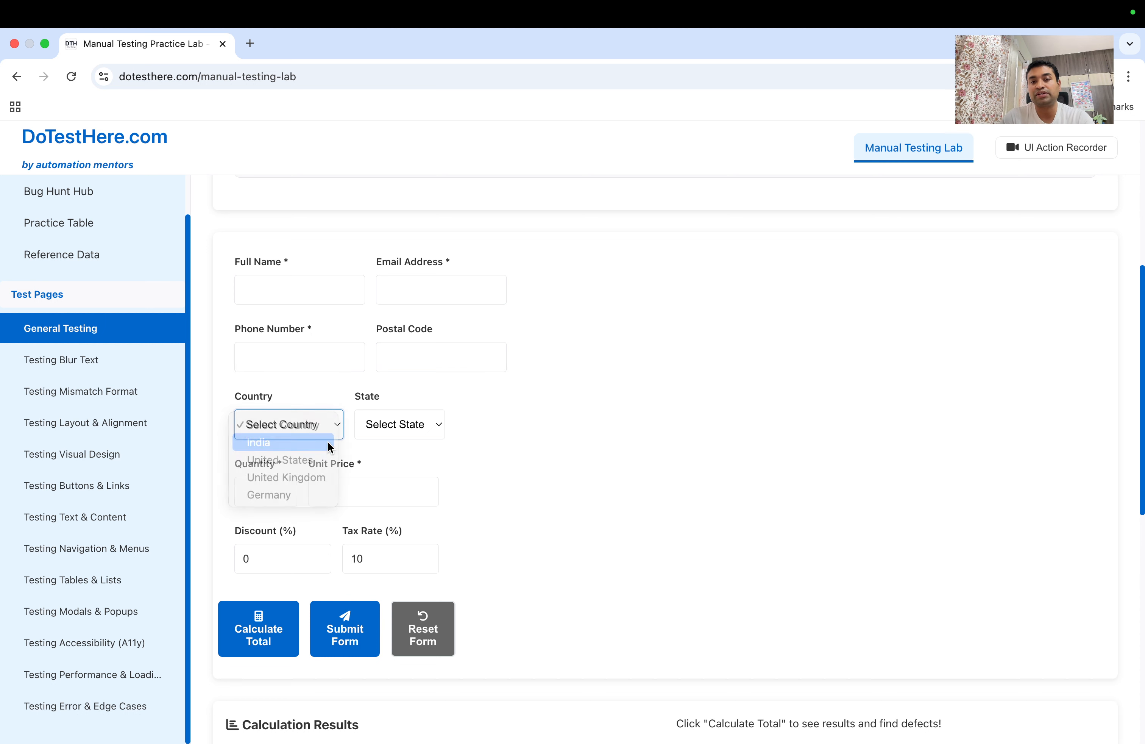
click(381, 432)
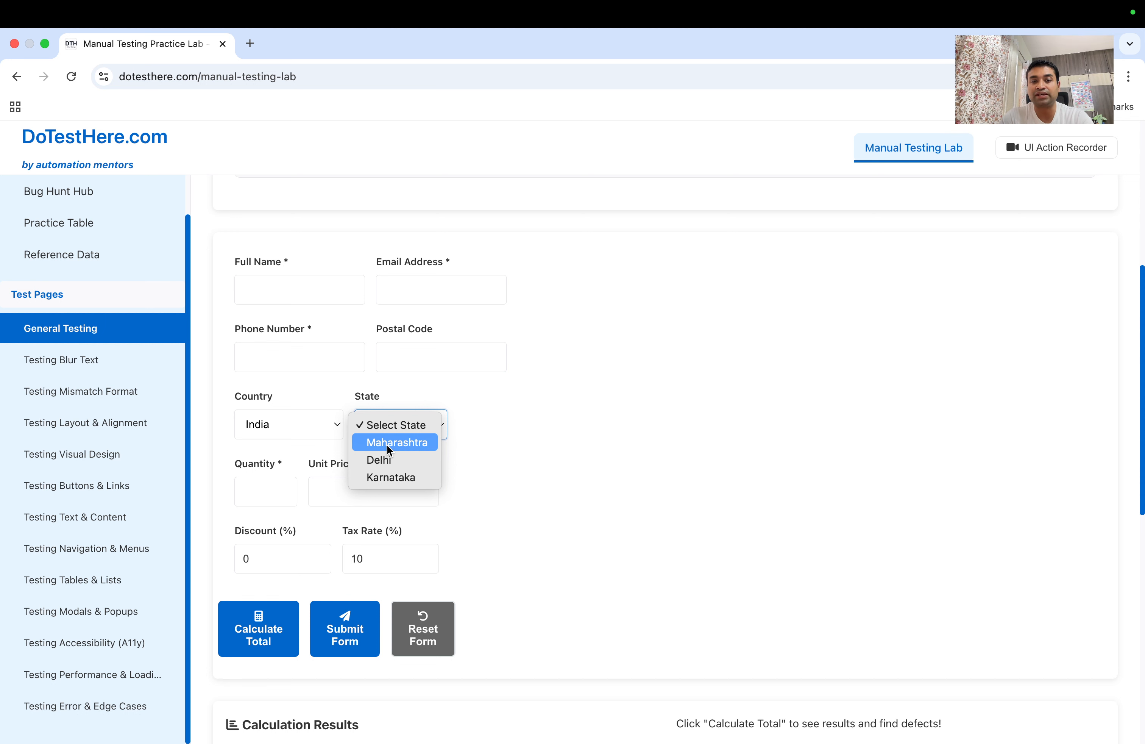
click(388, 446)
Enter Quantity 1, Unit Price 100, Discount 10% and Tax Rate 10%
click(247, 492)
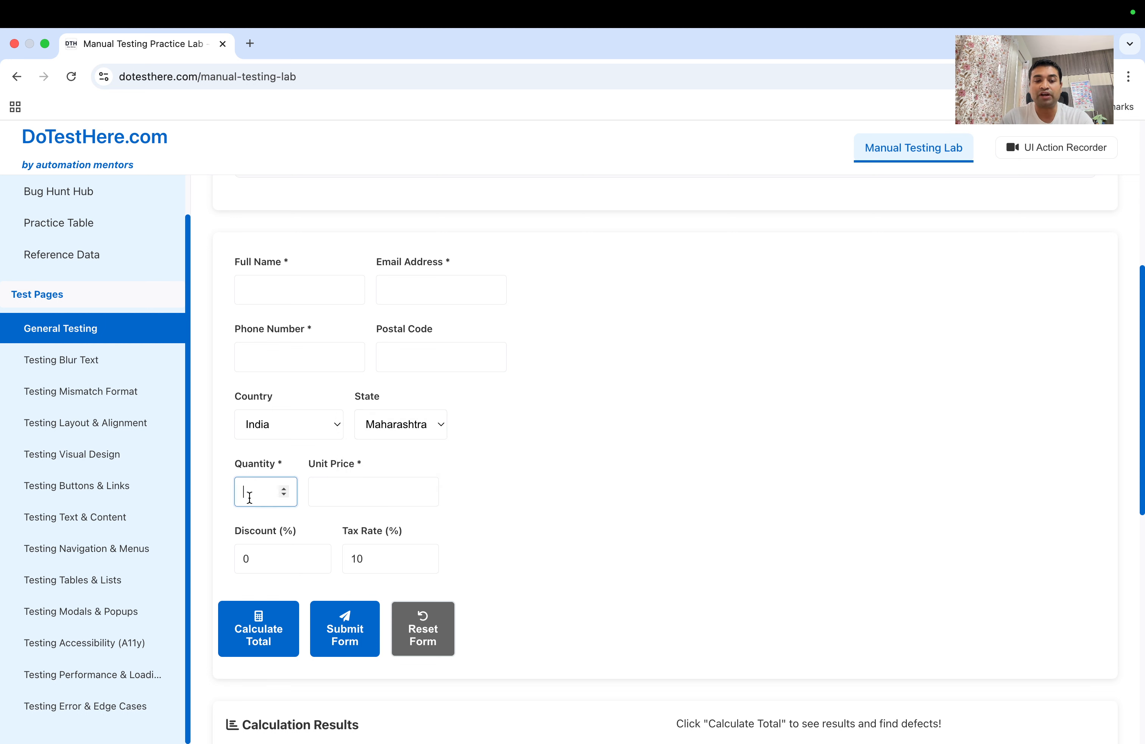
text(1)
click(362, 489)
text(100)
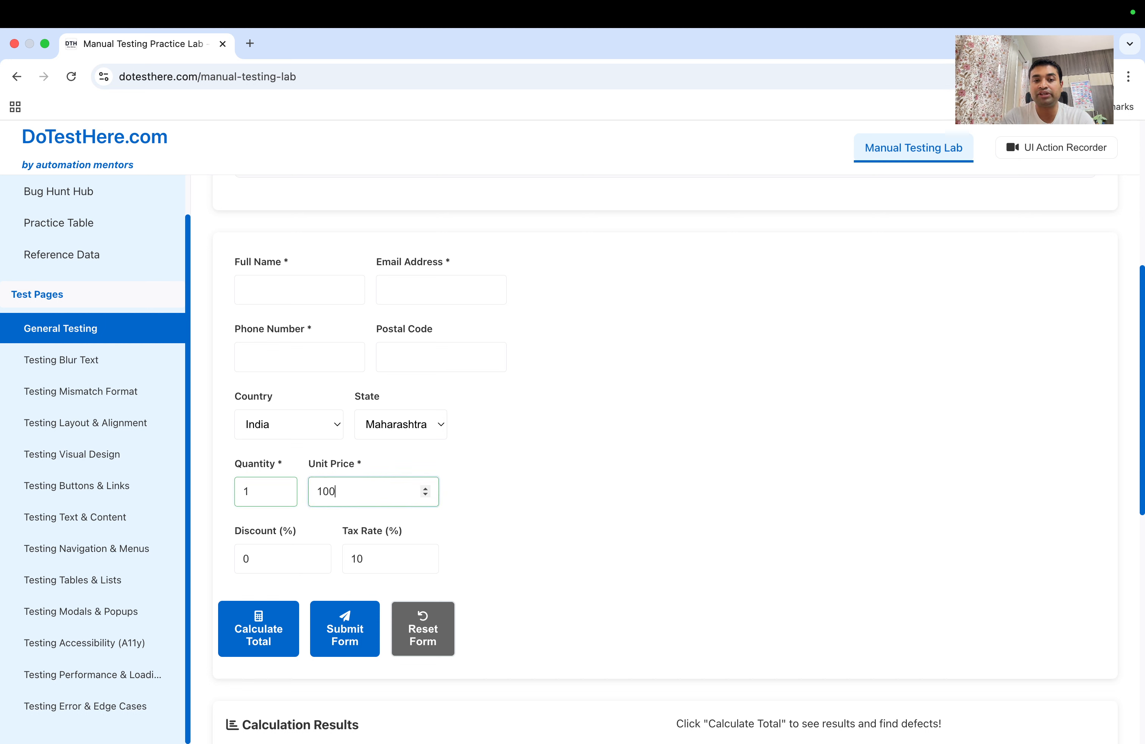
click(294, 551)
double_click(274, 555)
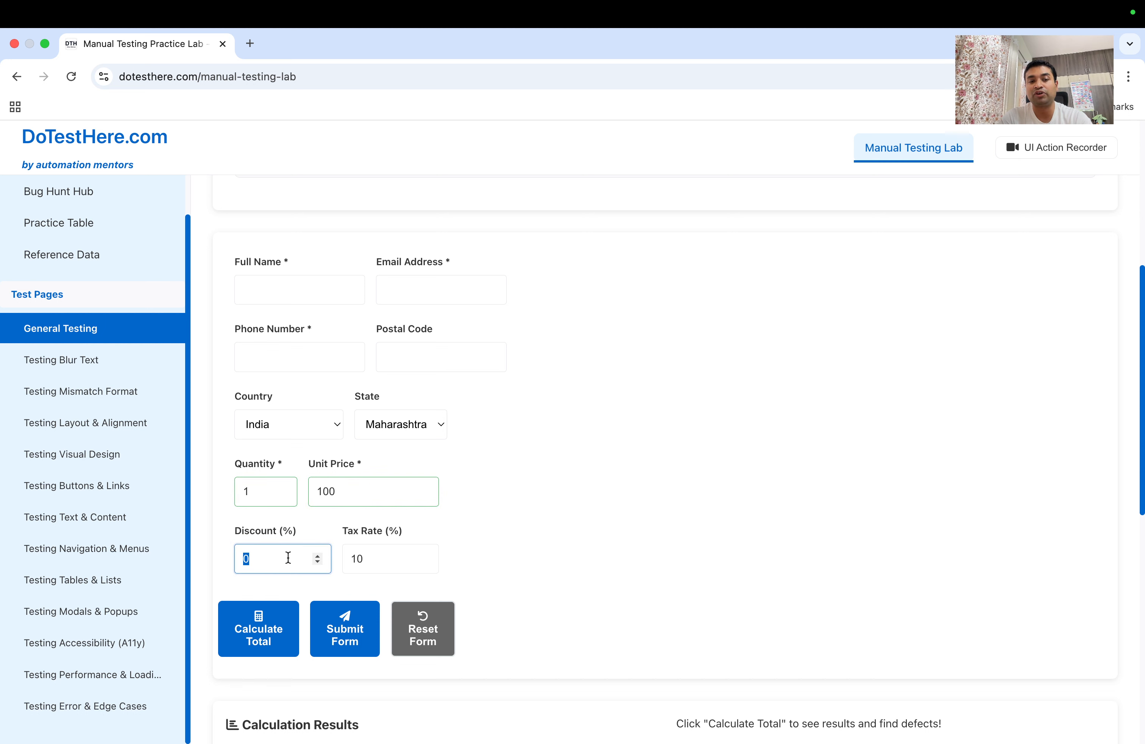
text(10)
click(365, 559)
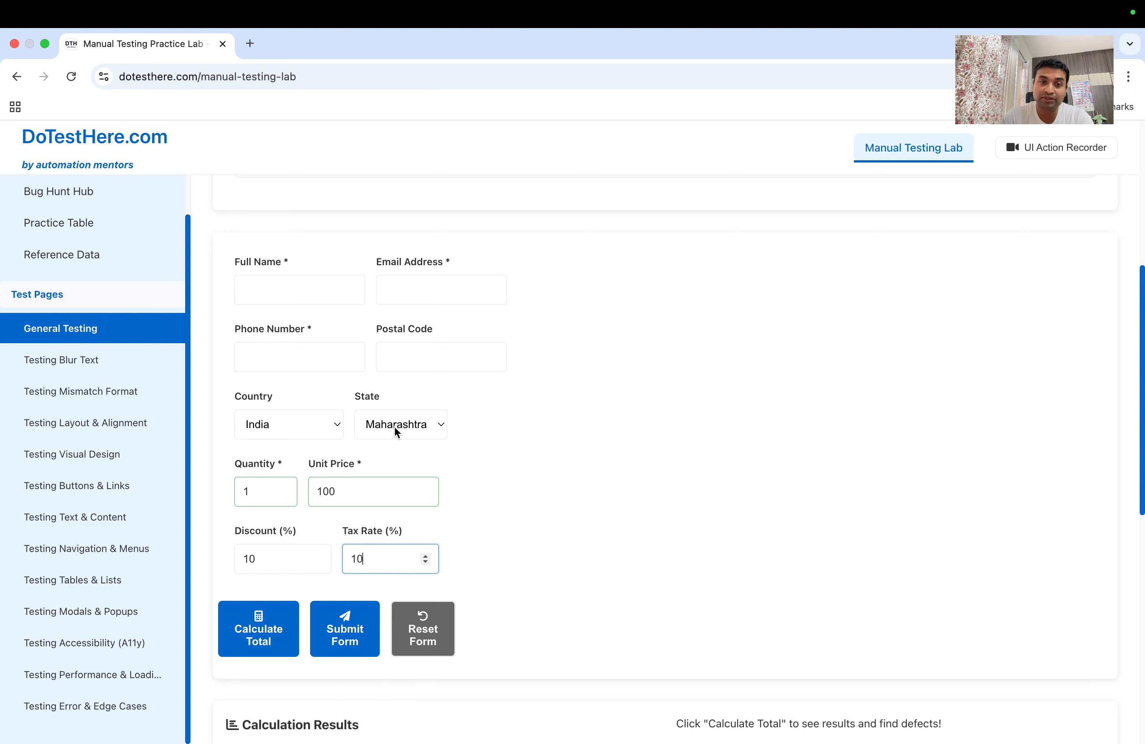
double_click(360, 559)
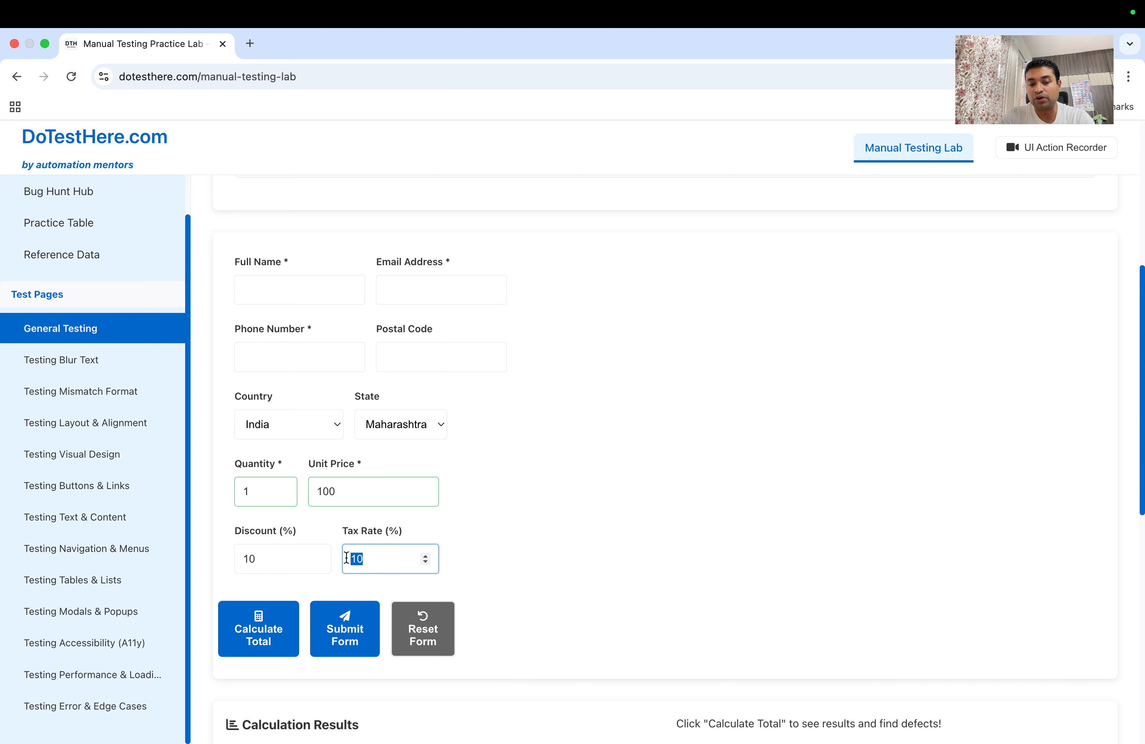
text(10)
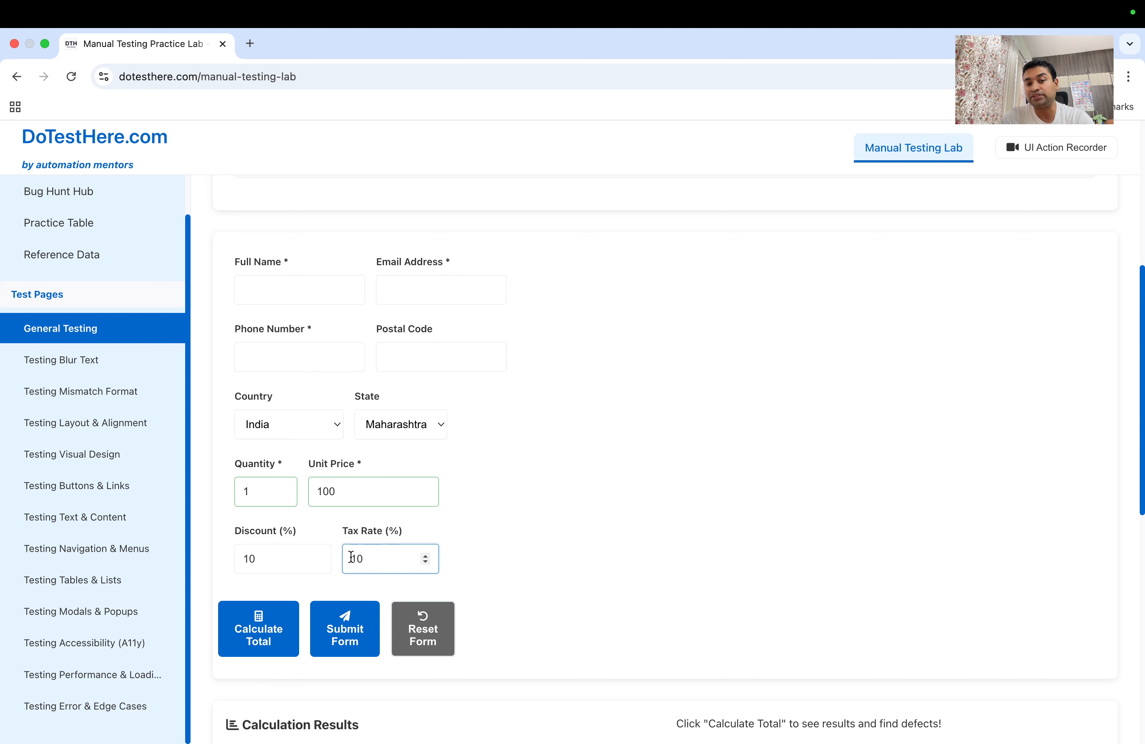
Scroll to the Testing Scenarios table and pick out the POSITIVE, NEGATIVE and CORNER CASE test types
scroll(500, 514, down, 3)
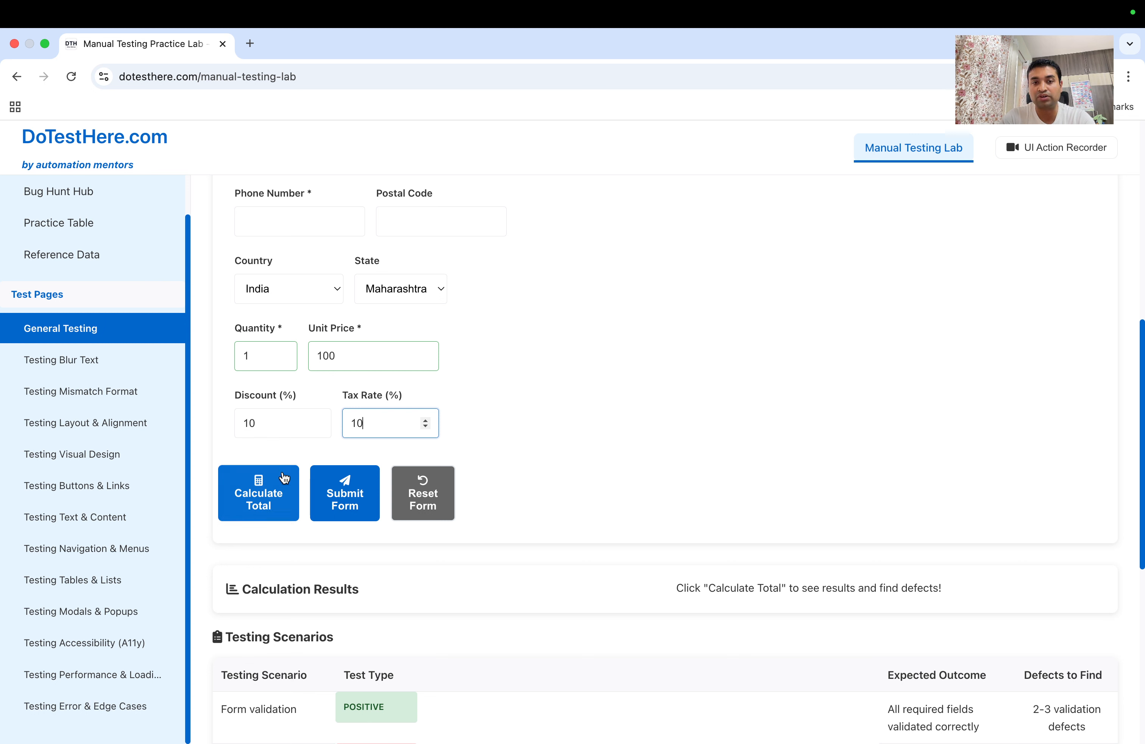
scroll(322, 425, down, 4)
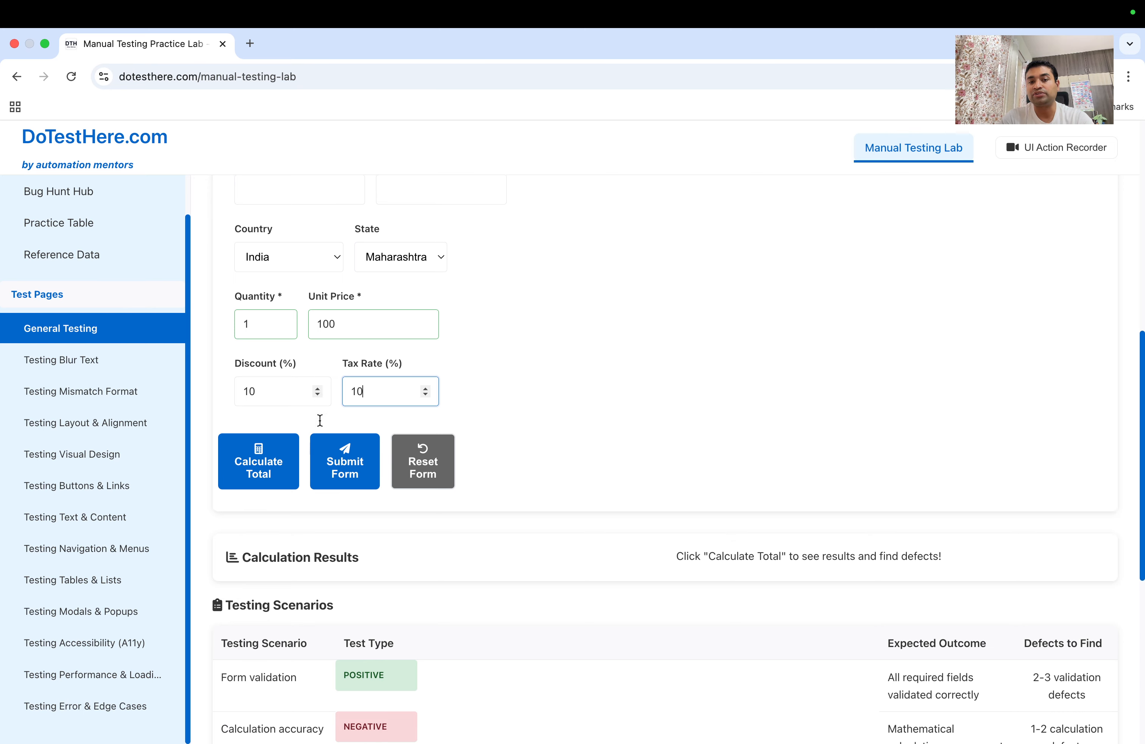
scroll(322, 425, down, 3)
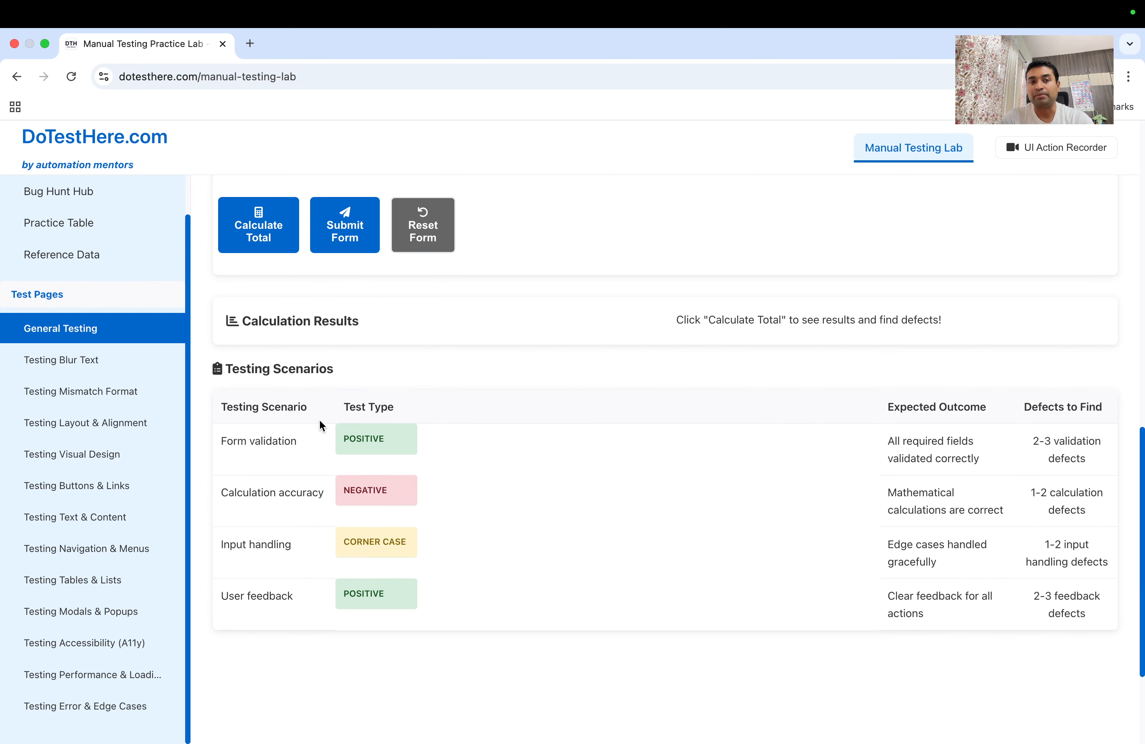
scroll(322, 425, up, 9)
scroll(322, 425, down, 8)
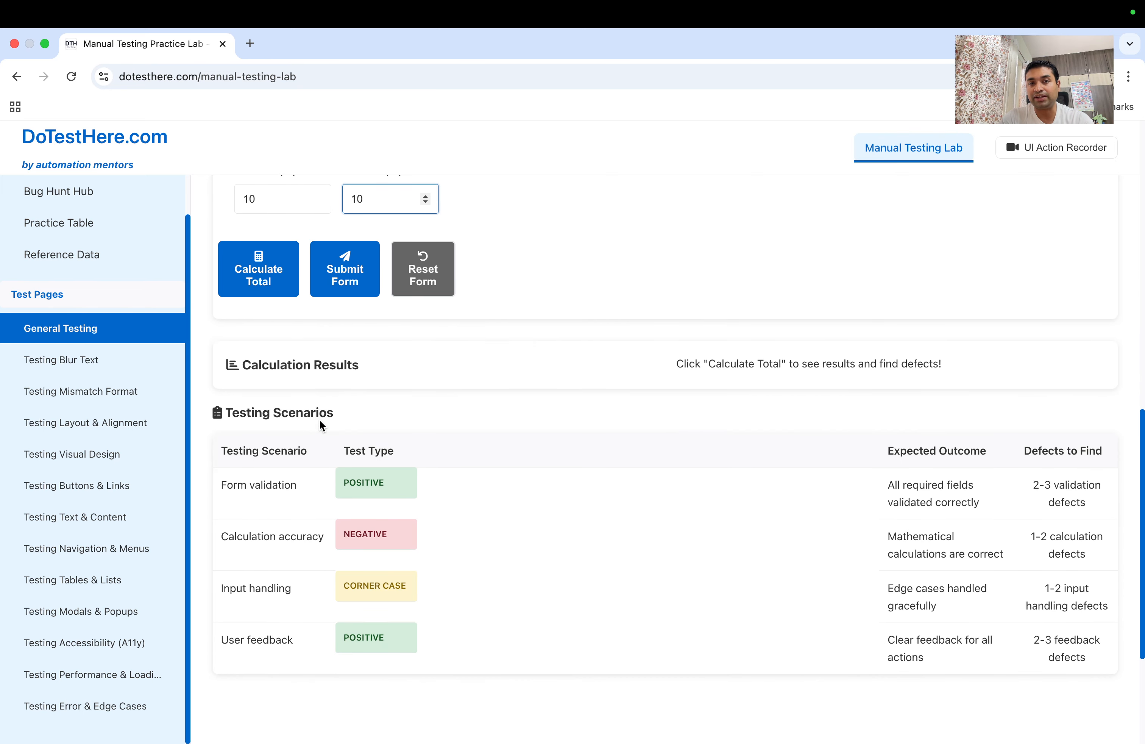
scroll(320, 421, down, 1)
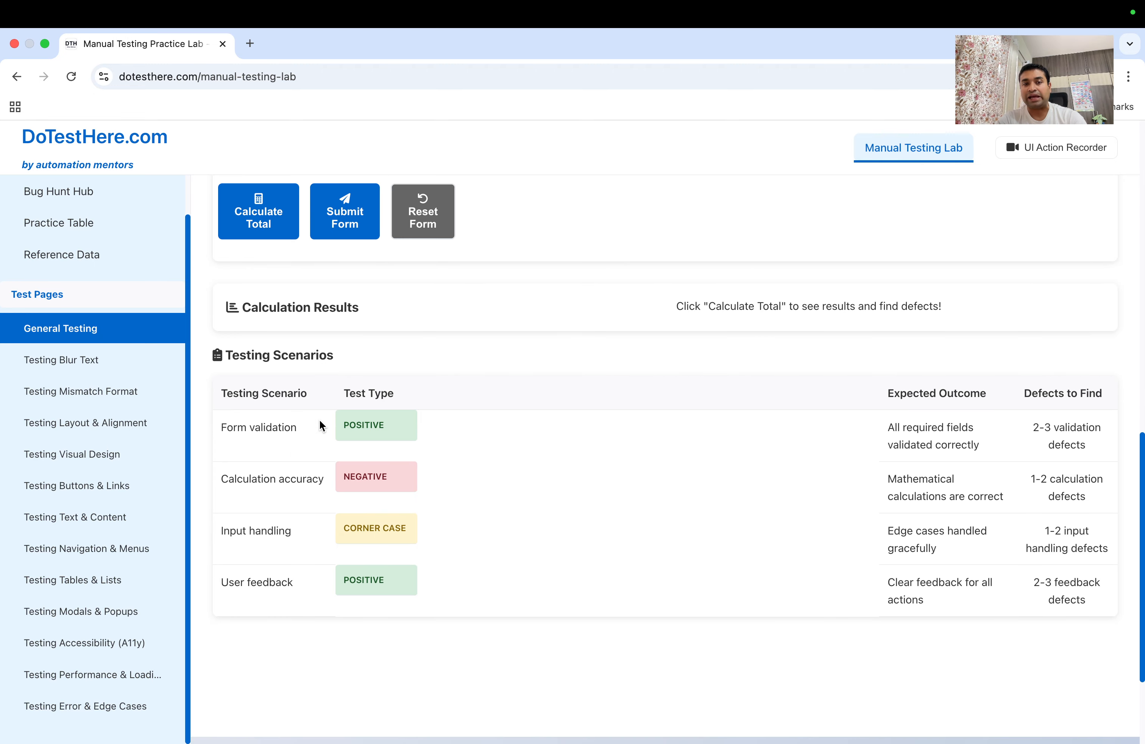
scroll(320, 420, down, 1)
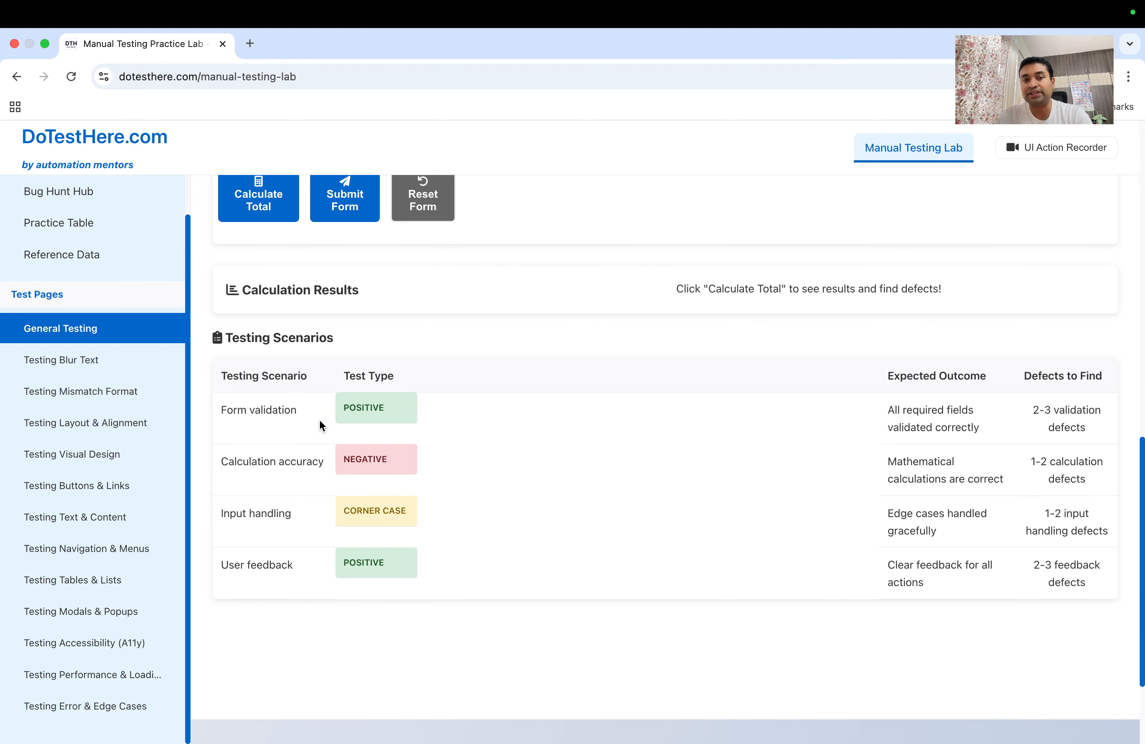
double_click(356, 393)
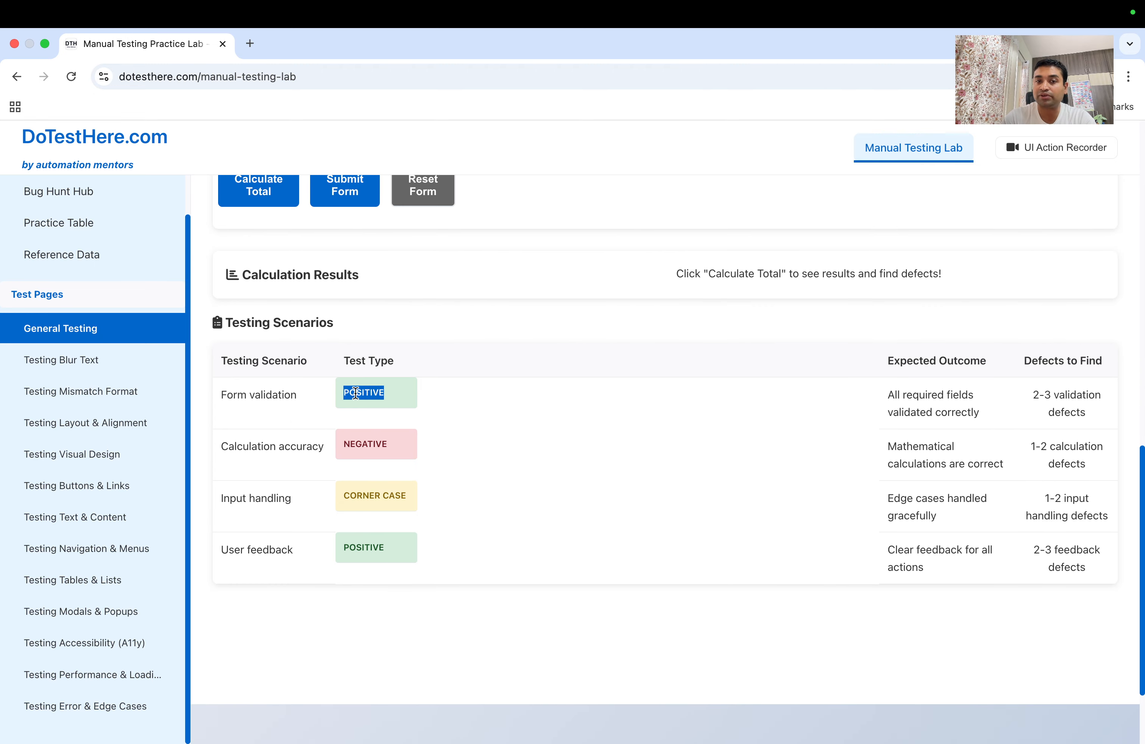
double_click(358, 443)
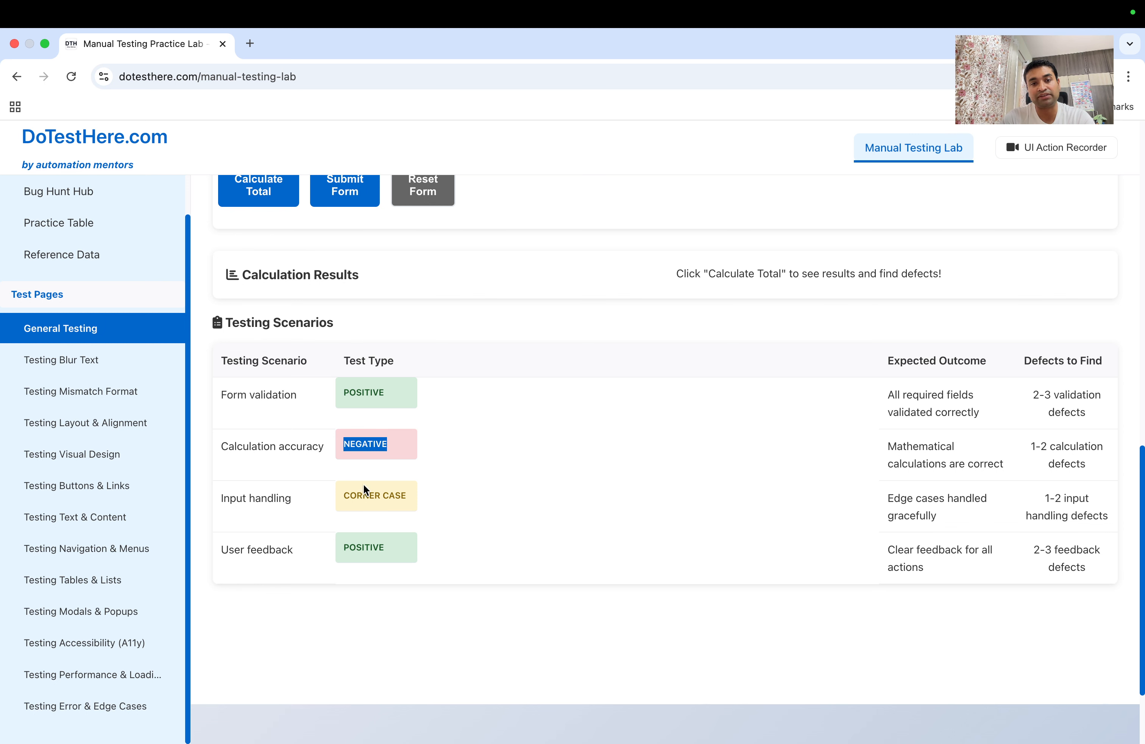
double_click(364, 495)
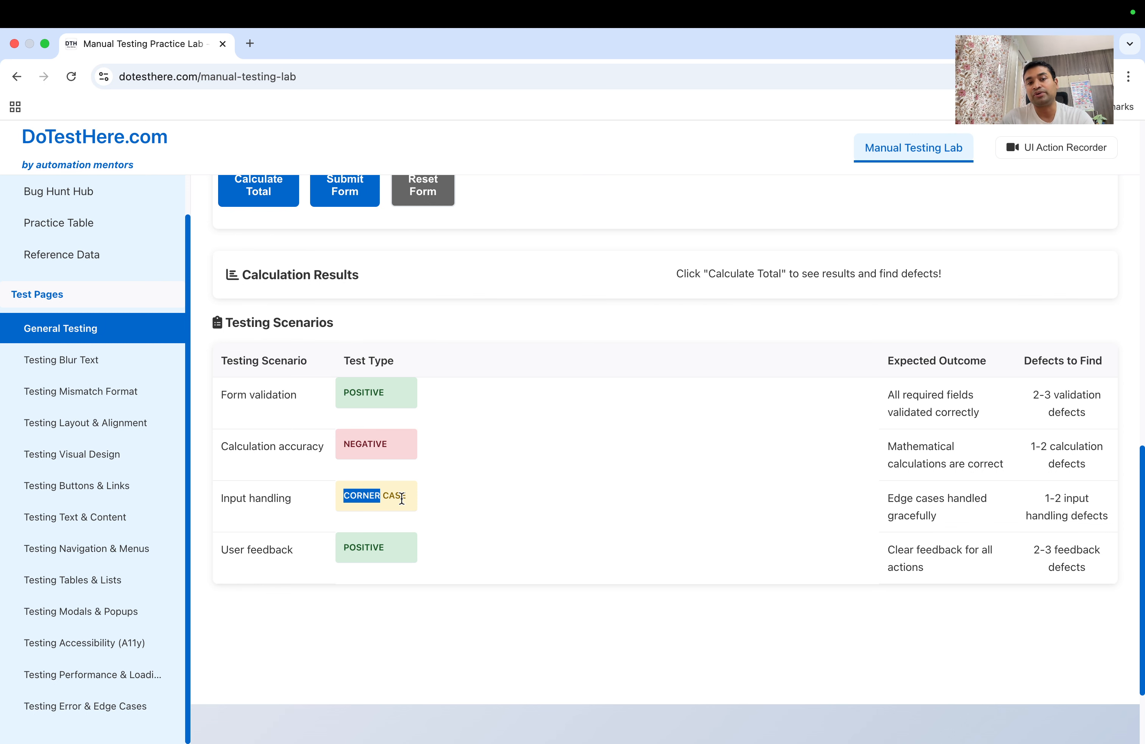
Mark the Form validation expected outcome, its 2-3 defects count, and Calculation accuracy's NEGATIVE type
scroll(401, 498, up, 2)
click(320, 450)
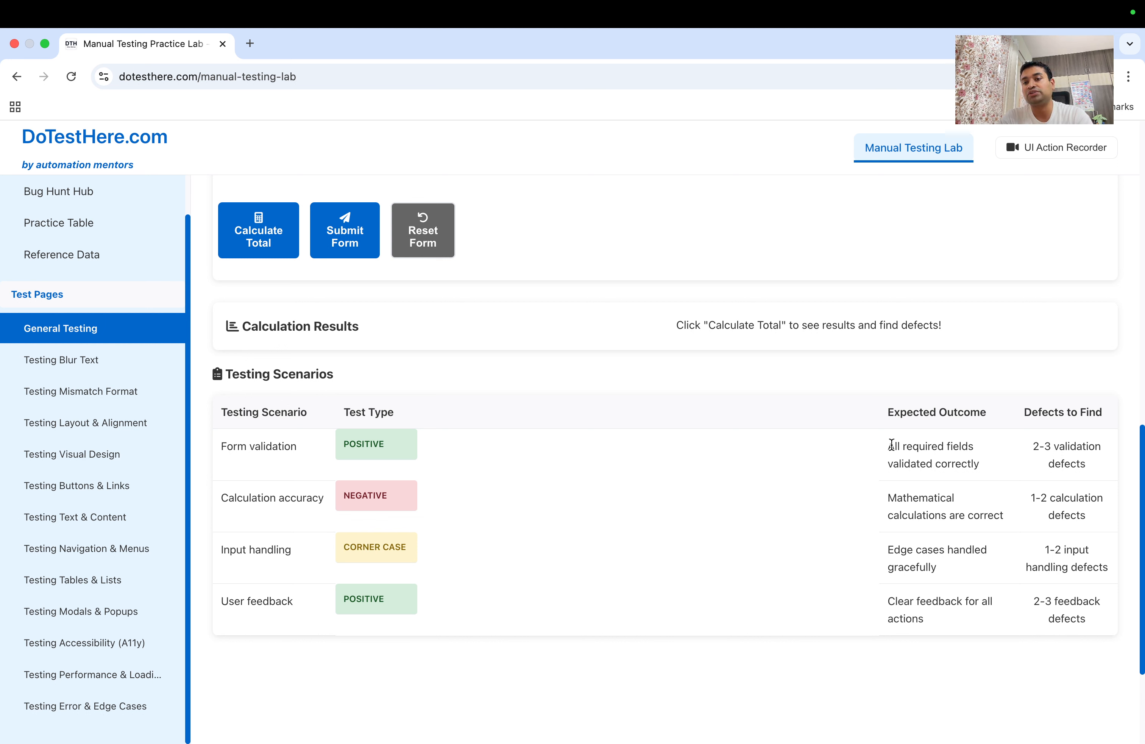
drag(889, 447, 975, 463)
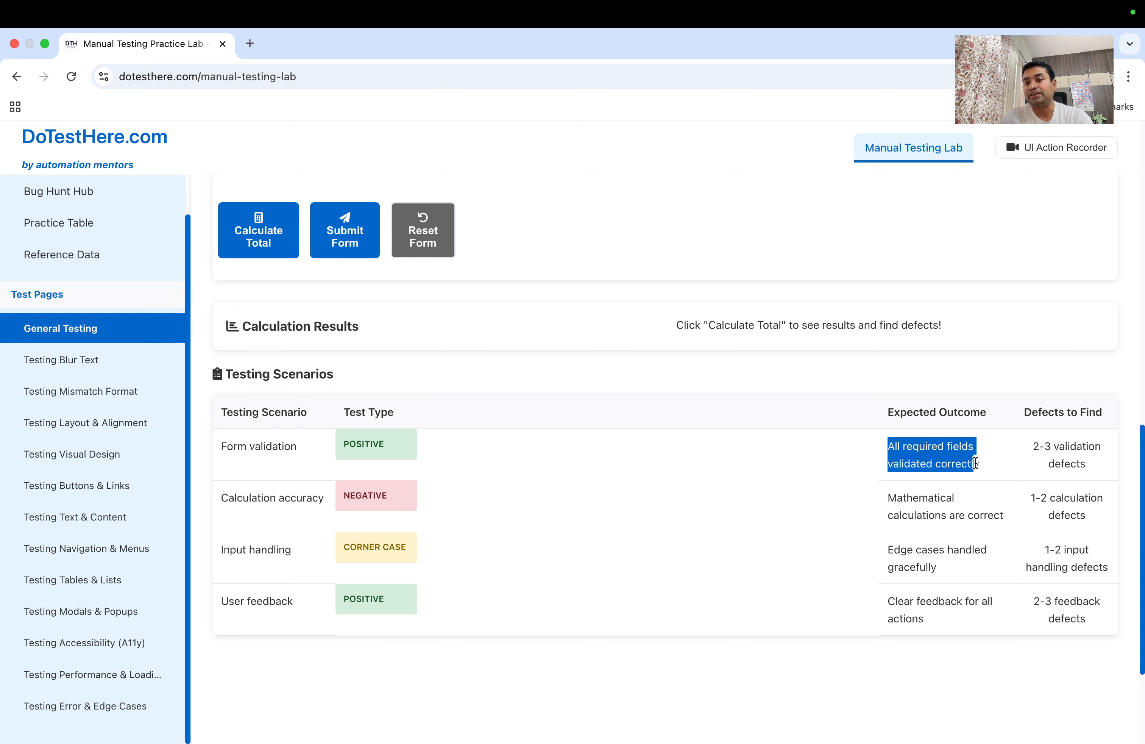
drag(1033, 445, 1079, 468)
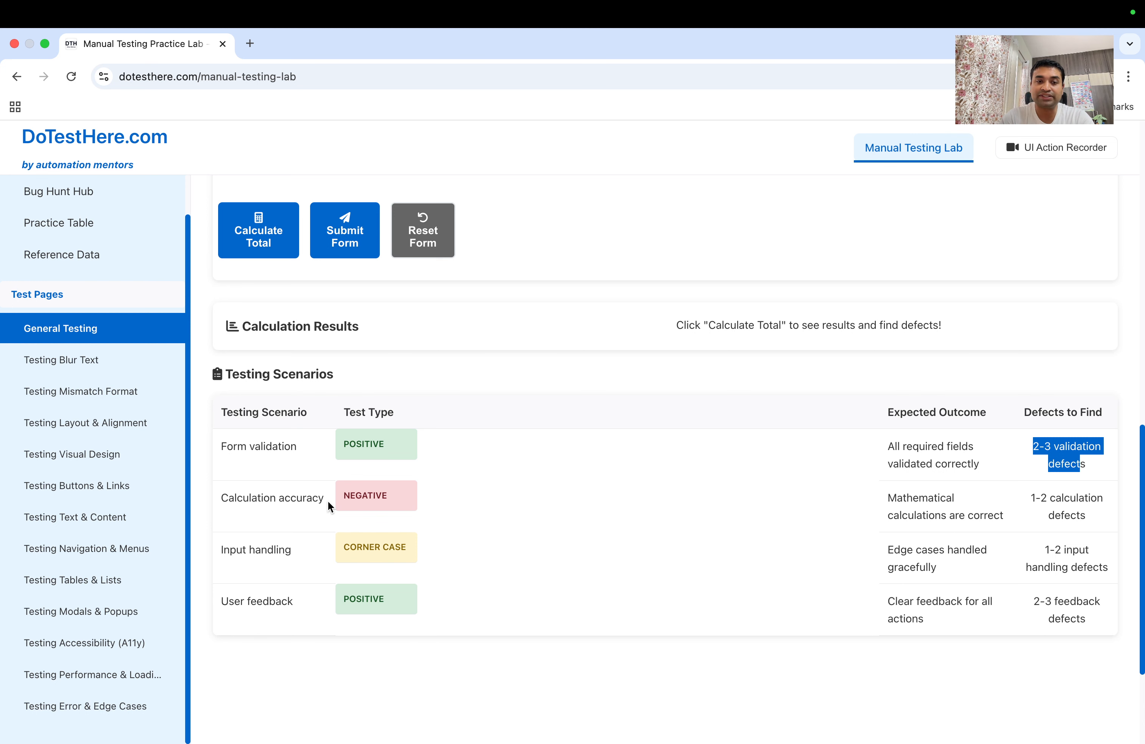
double_click(359, 494)
Enter the full name in the form, fixing a typo in the surname
scroll(265, 488, up, 4)
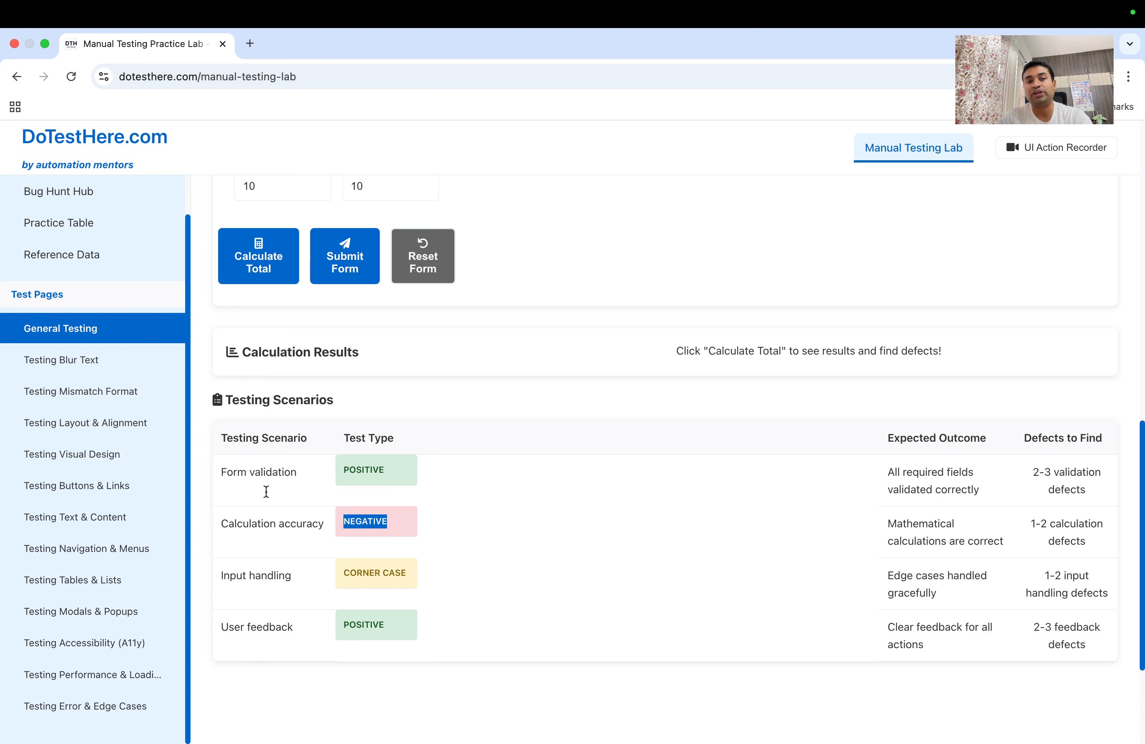
scroll(296, 211, up, 2)
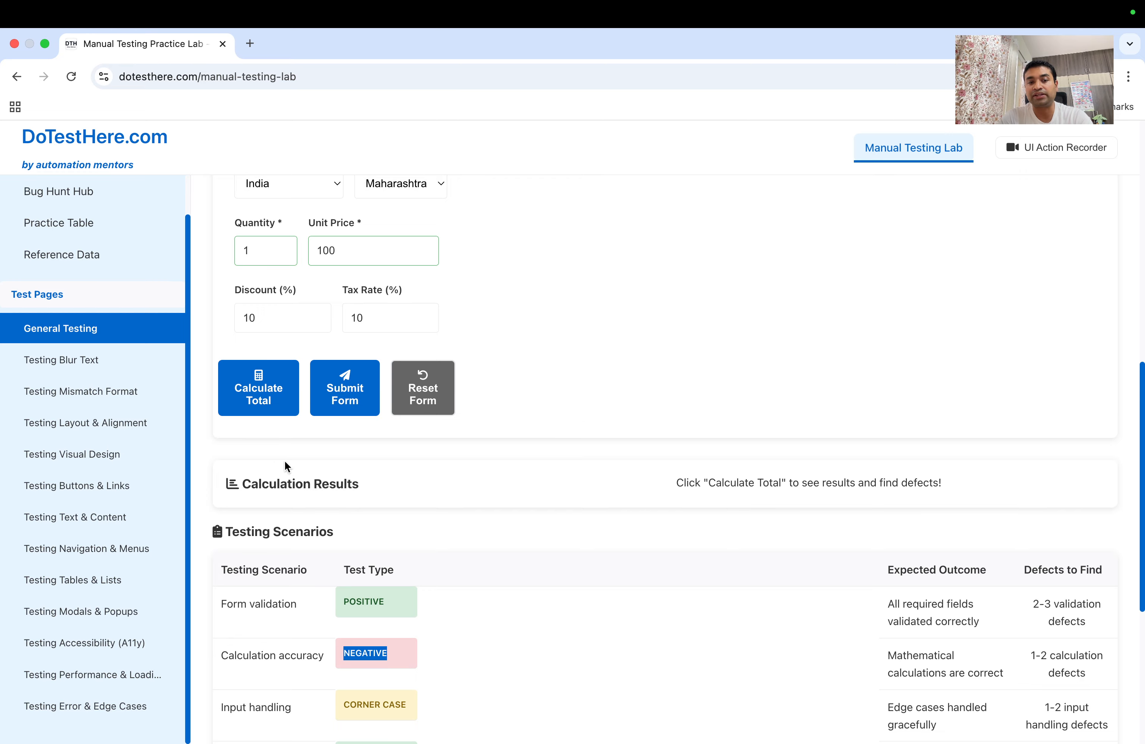
scroll(285, 461, down, 7)
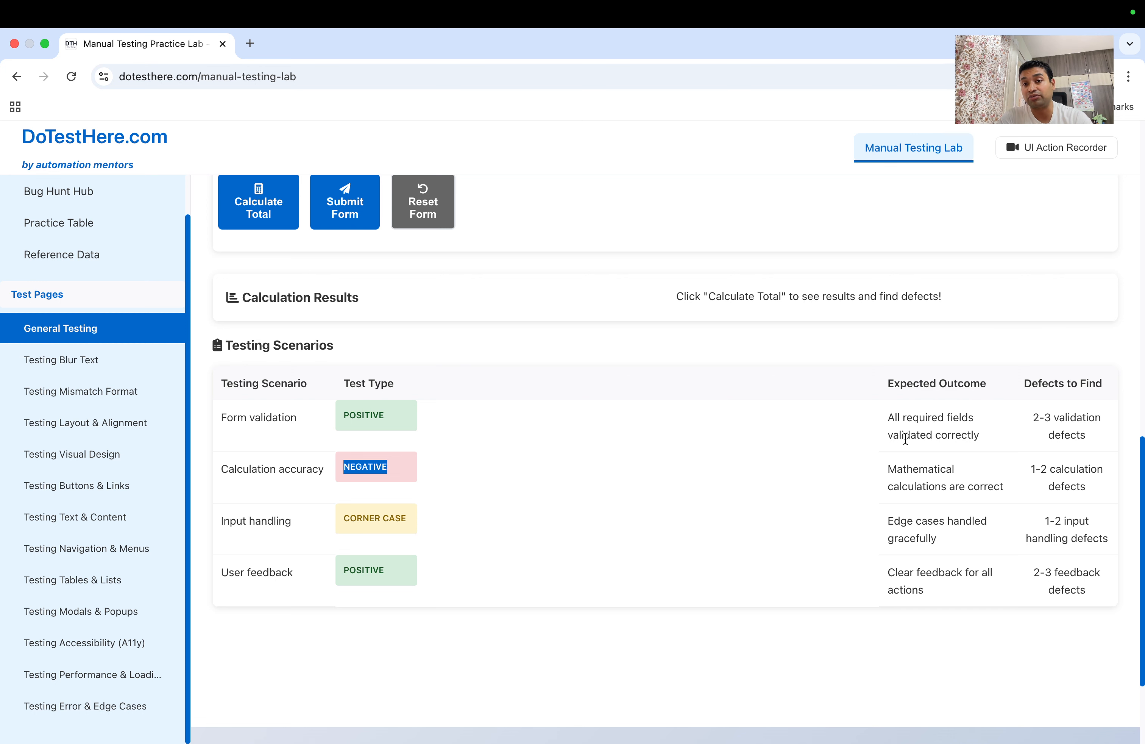
scroll(906, 439, up, 1)
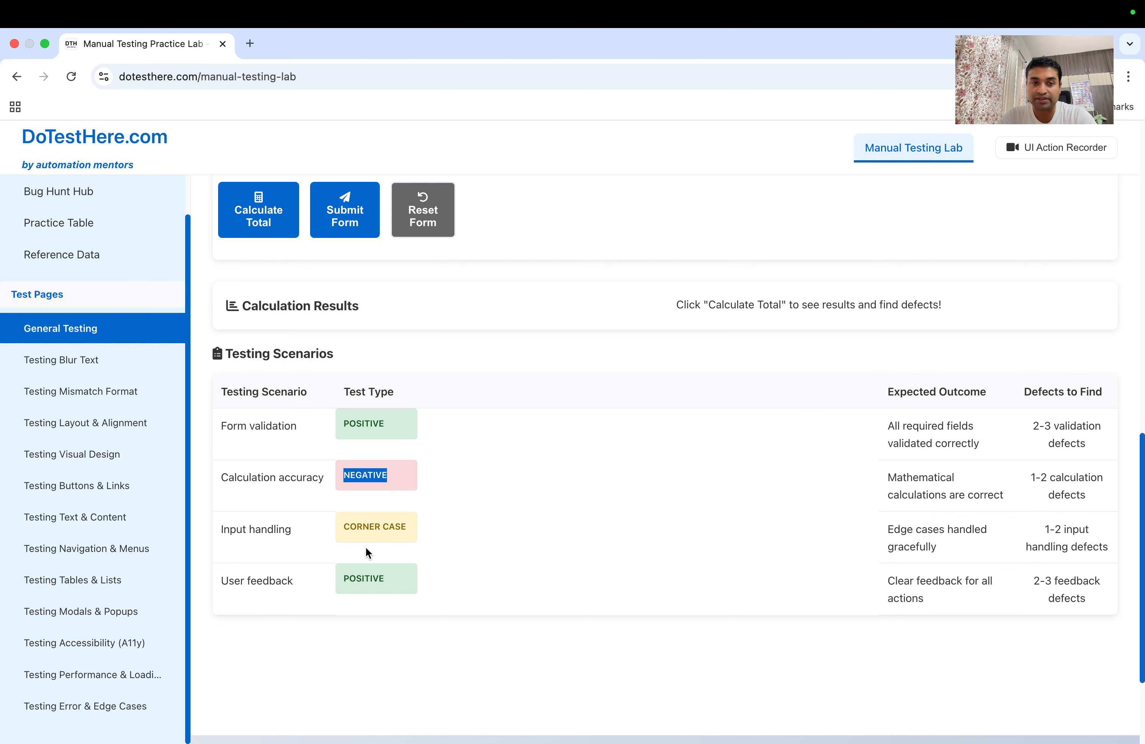
scroll(261, 533, up, 5)
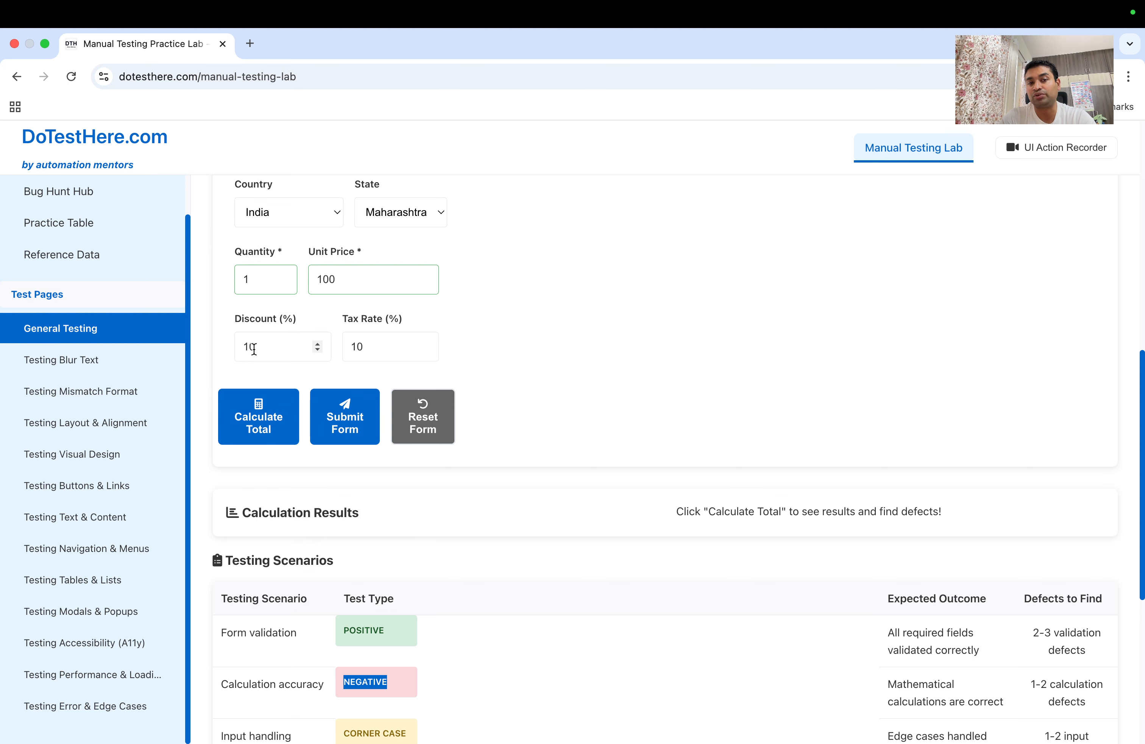
scroll(262, 359, down, 4)
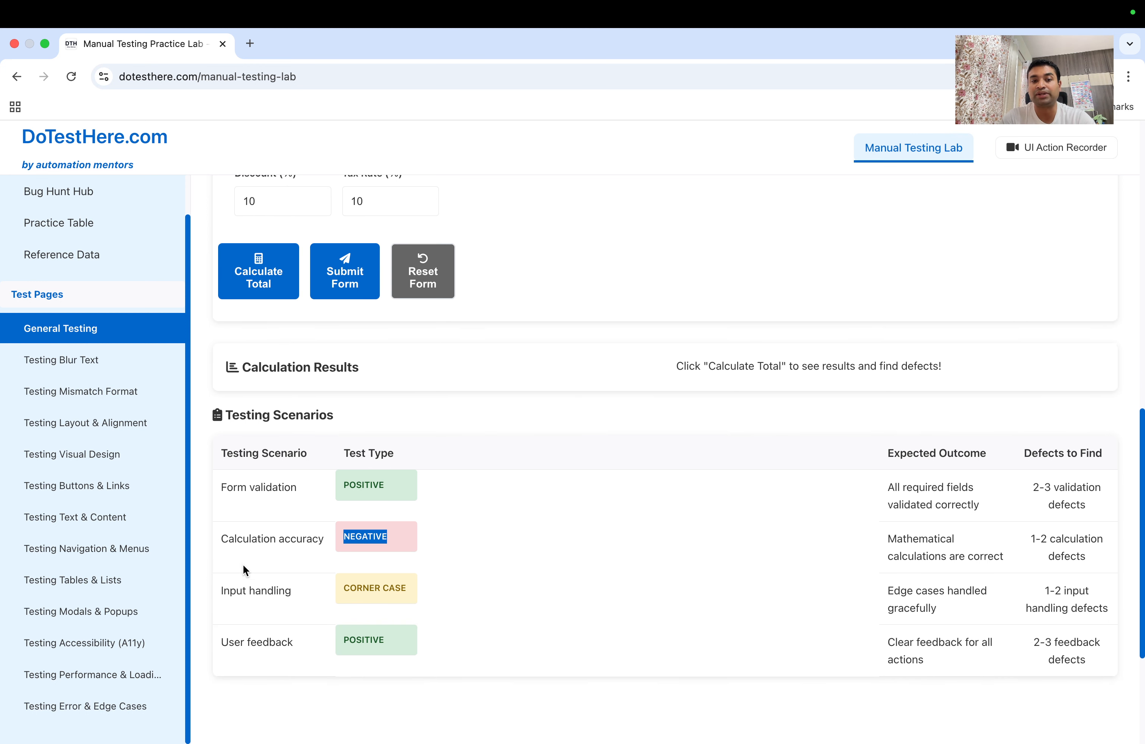
scroll(264, 529, up, 10)
click(277, 315)
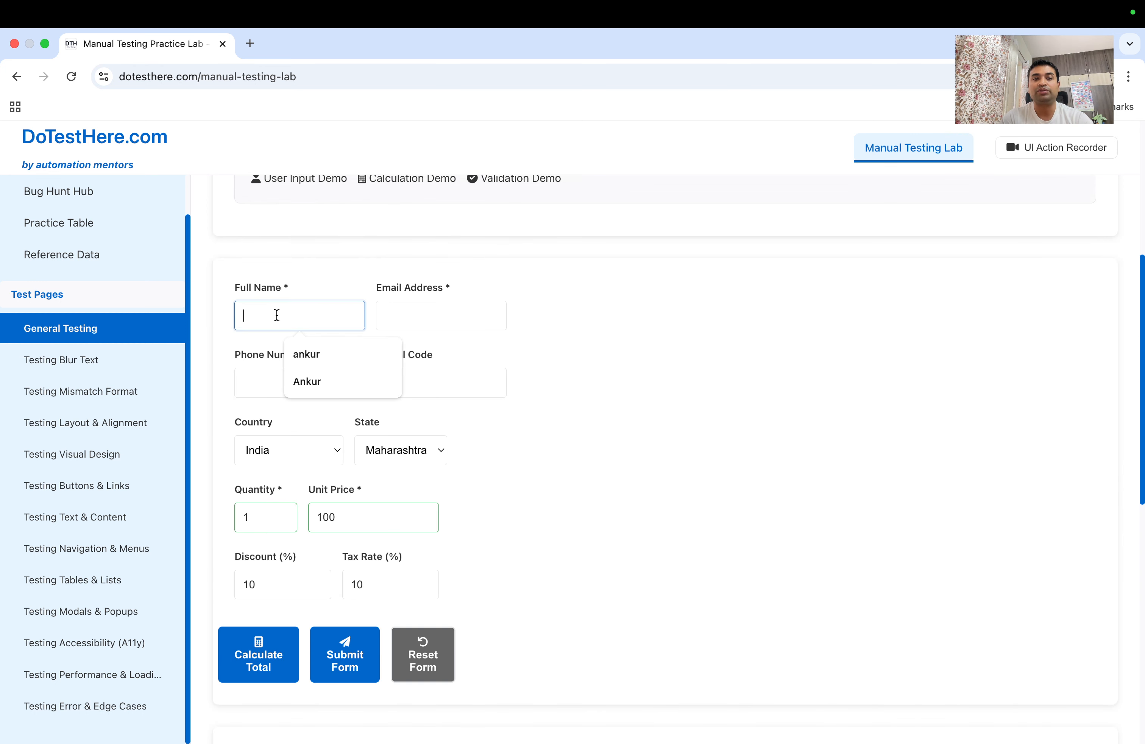
key(Tab)
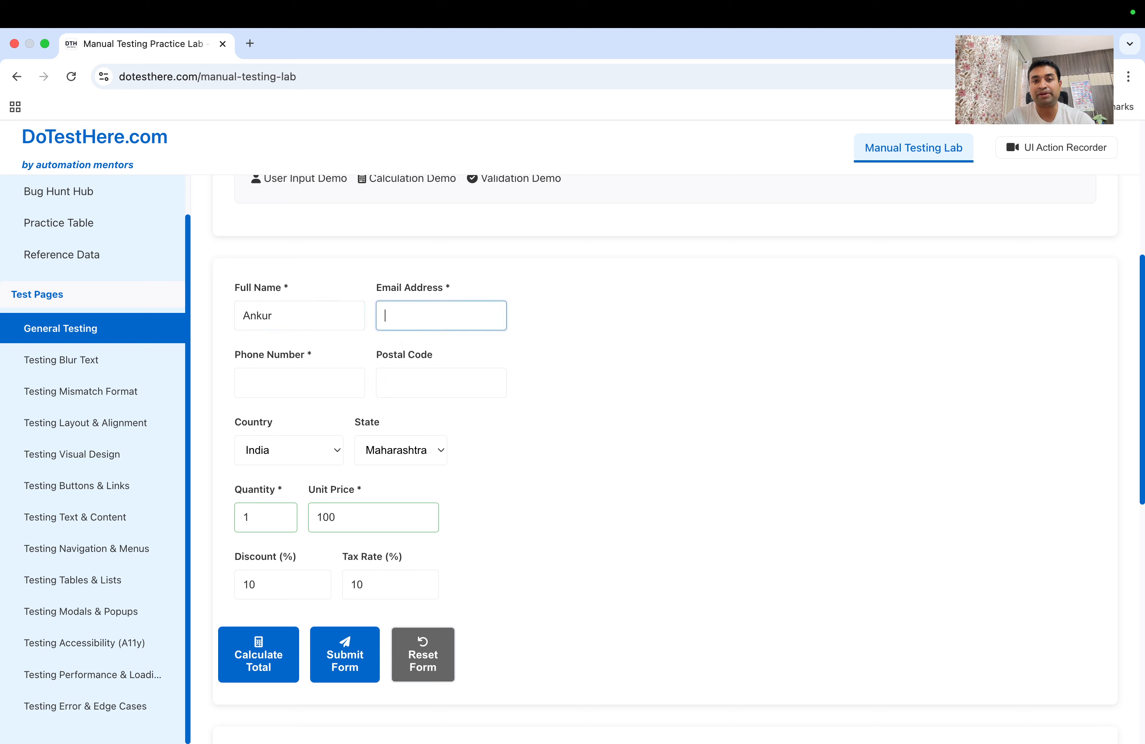
click(283, 315)
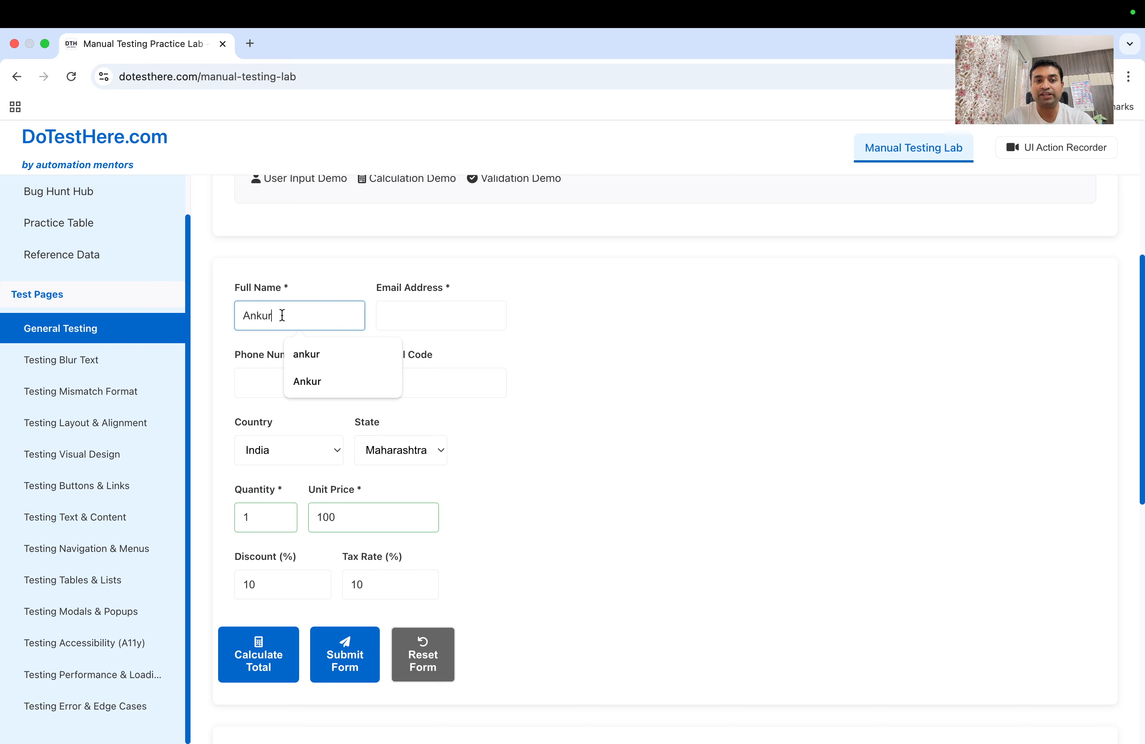
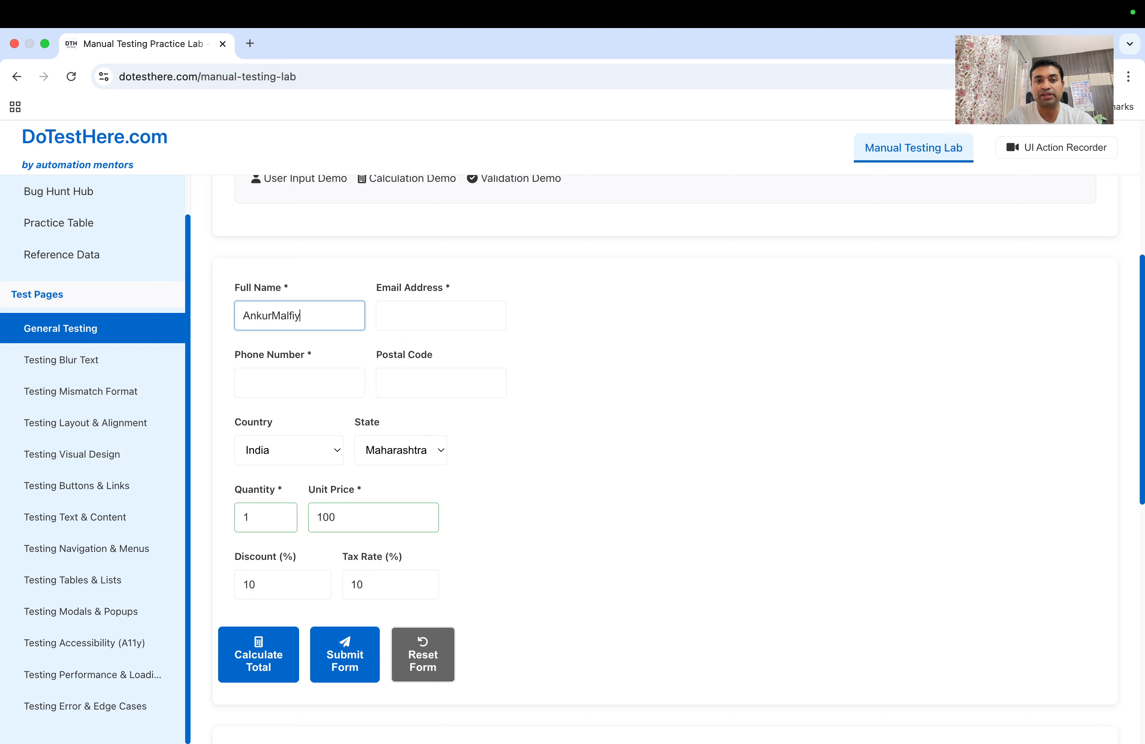
text(viya)
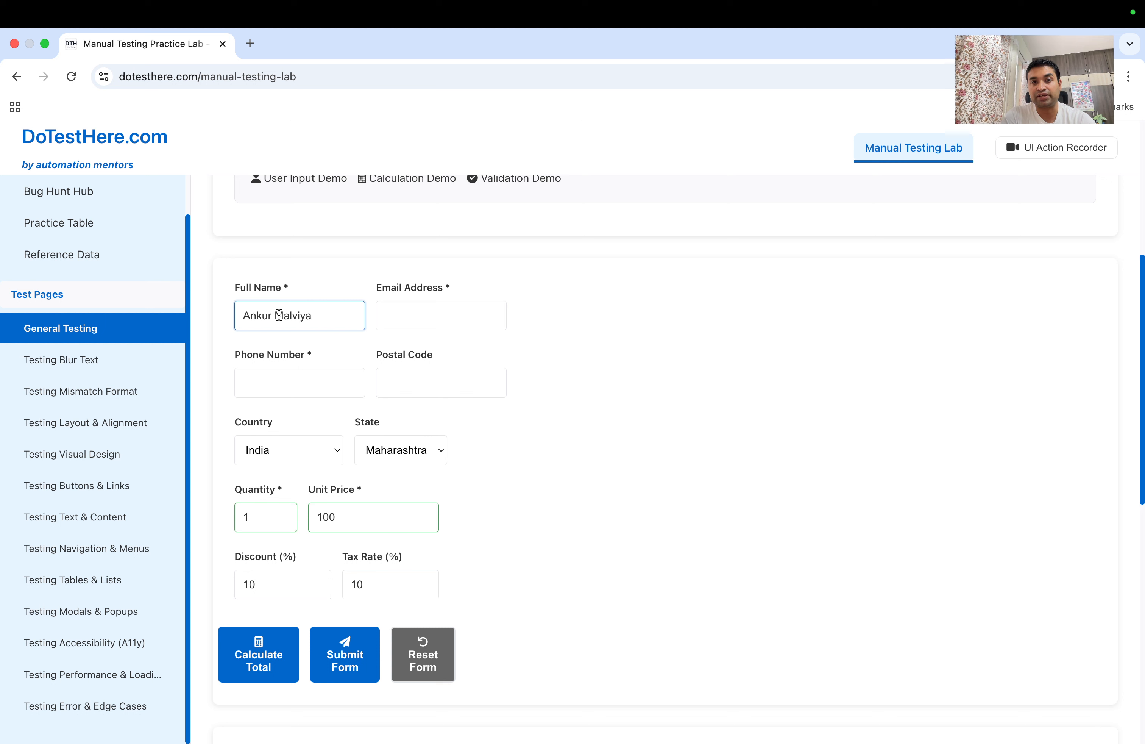
Fill in the e-mail address, phone number and postal code
click(396, 307)
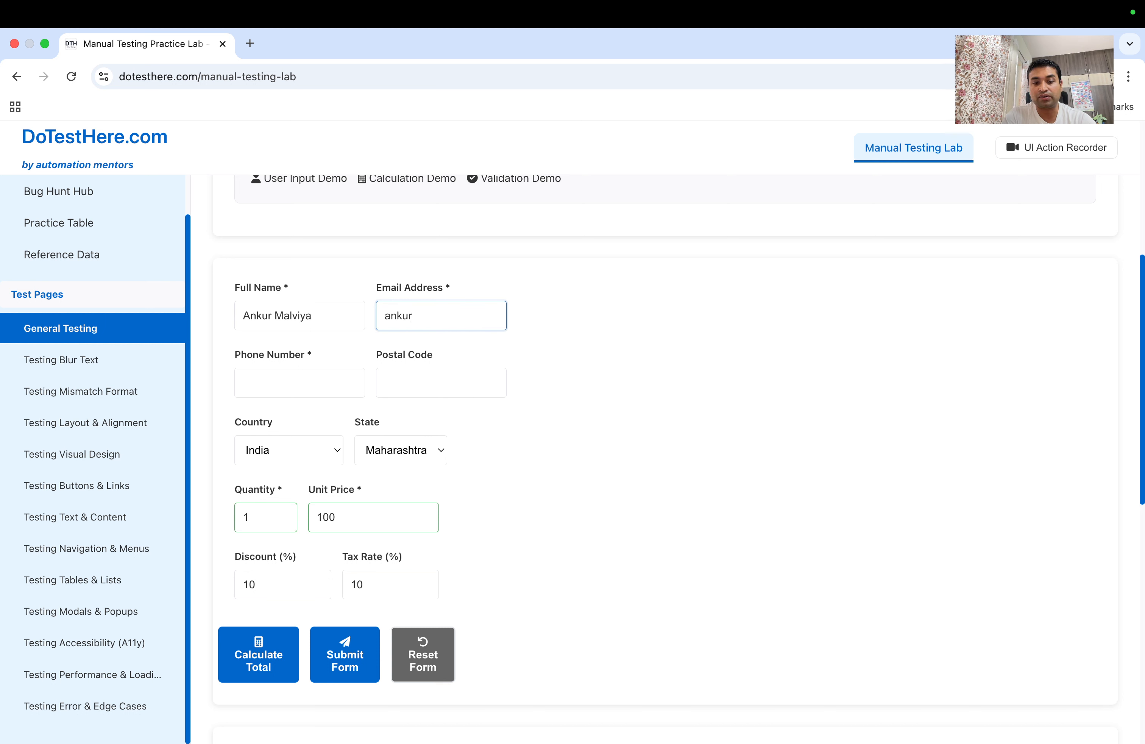
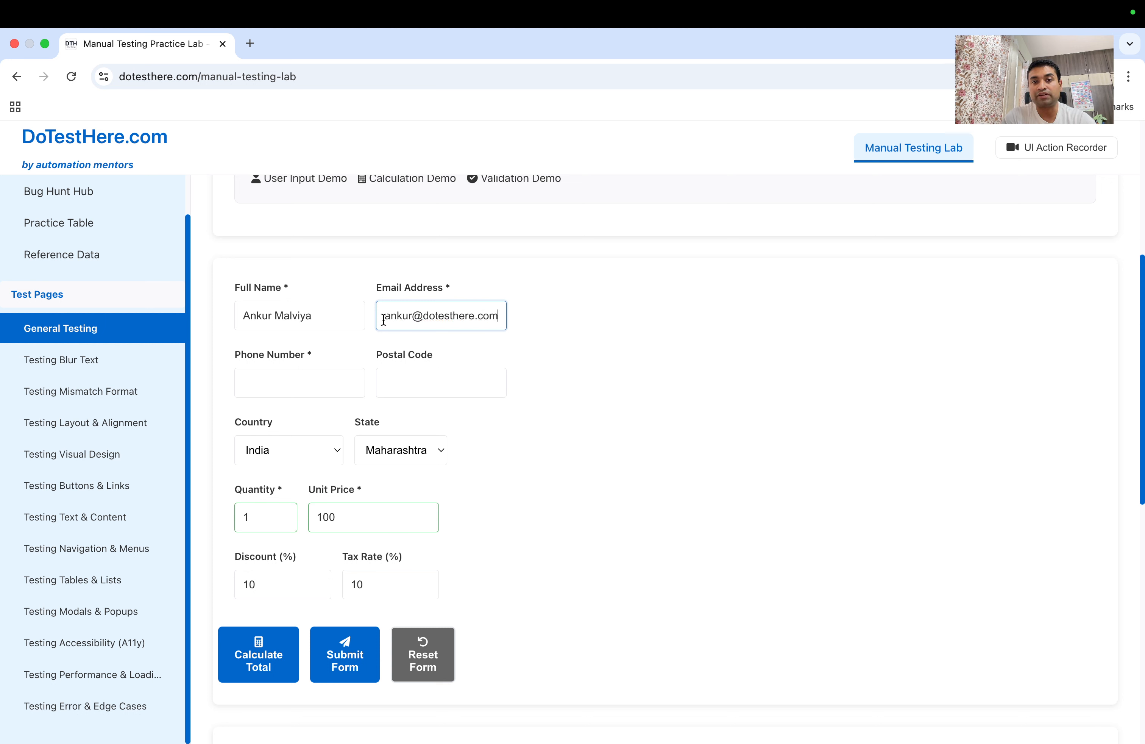
drag(382, 319, 525, 324)
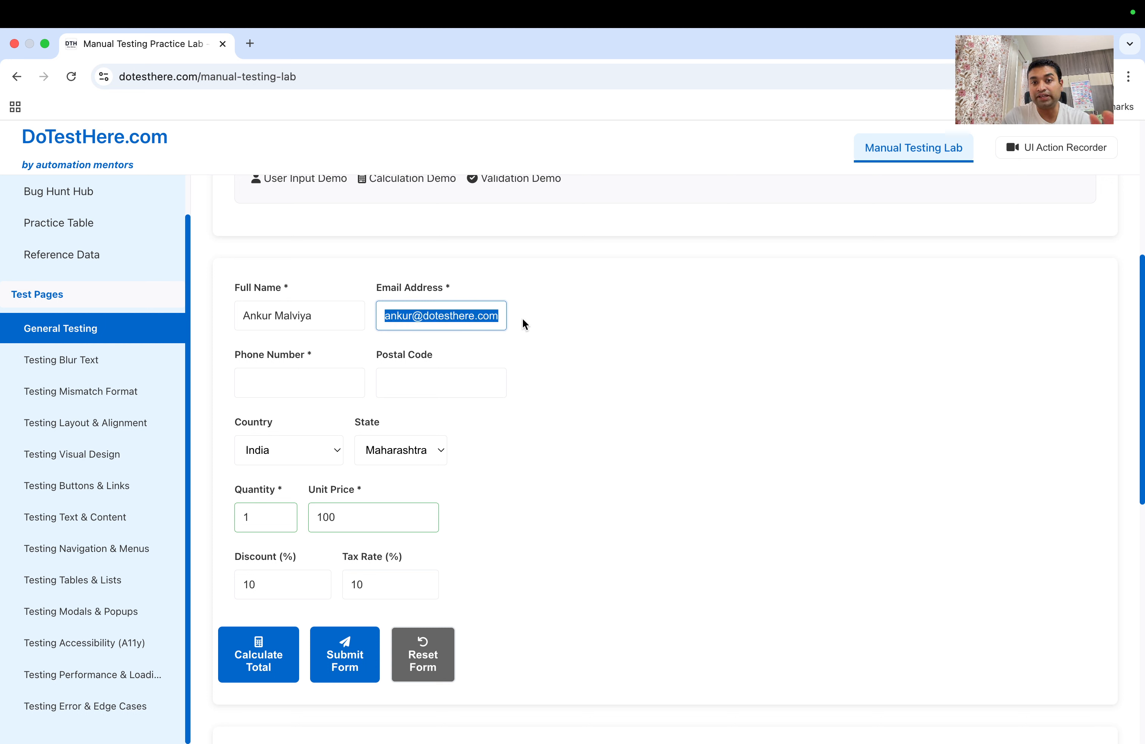
click(333, 392)
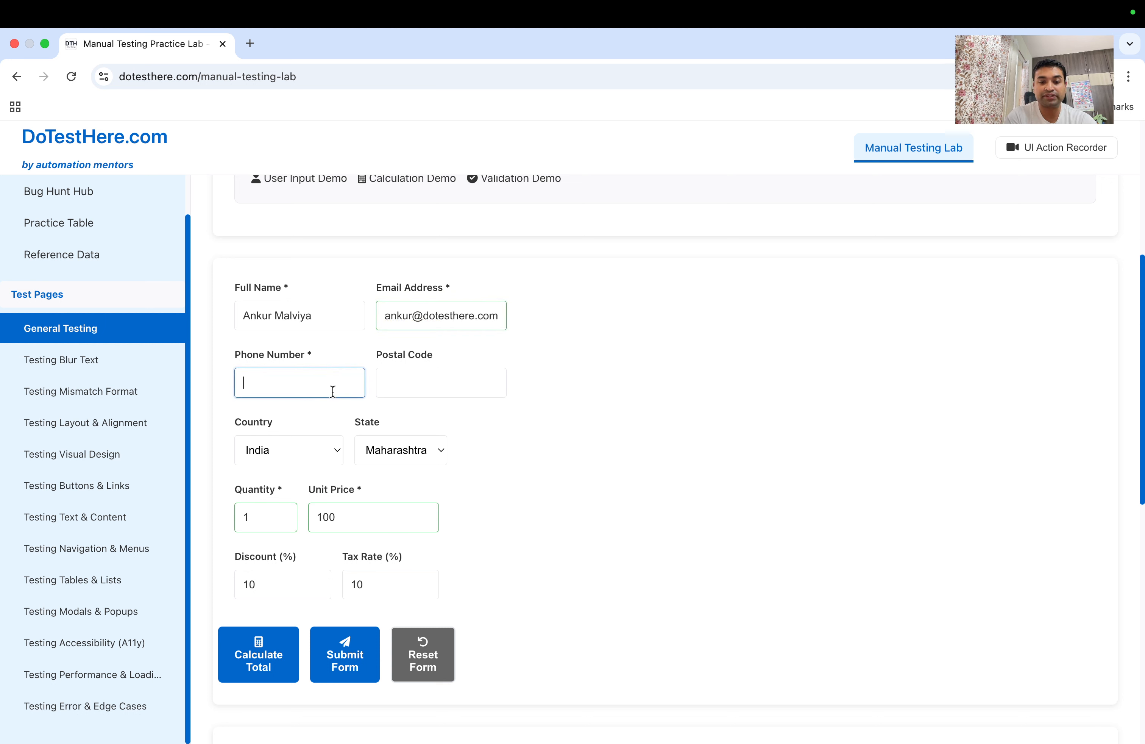
text(123456)
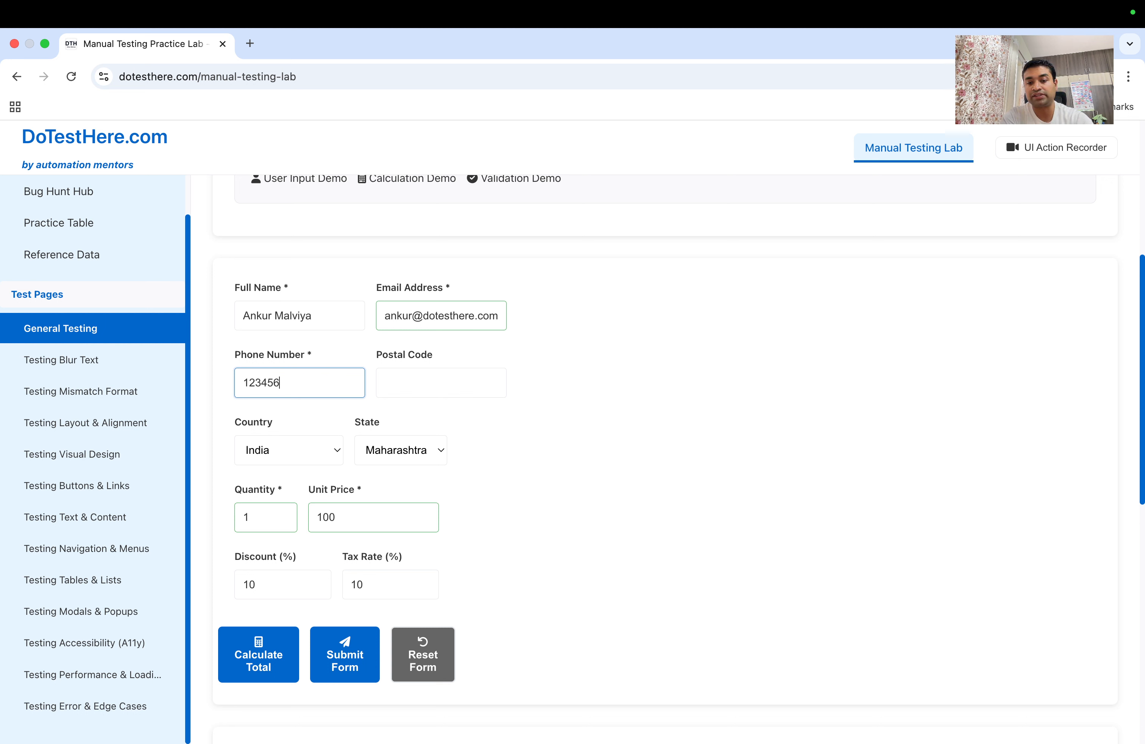
text(7890)
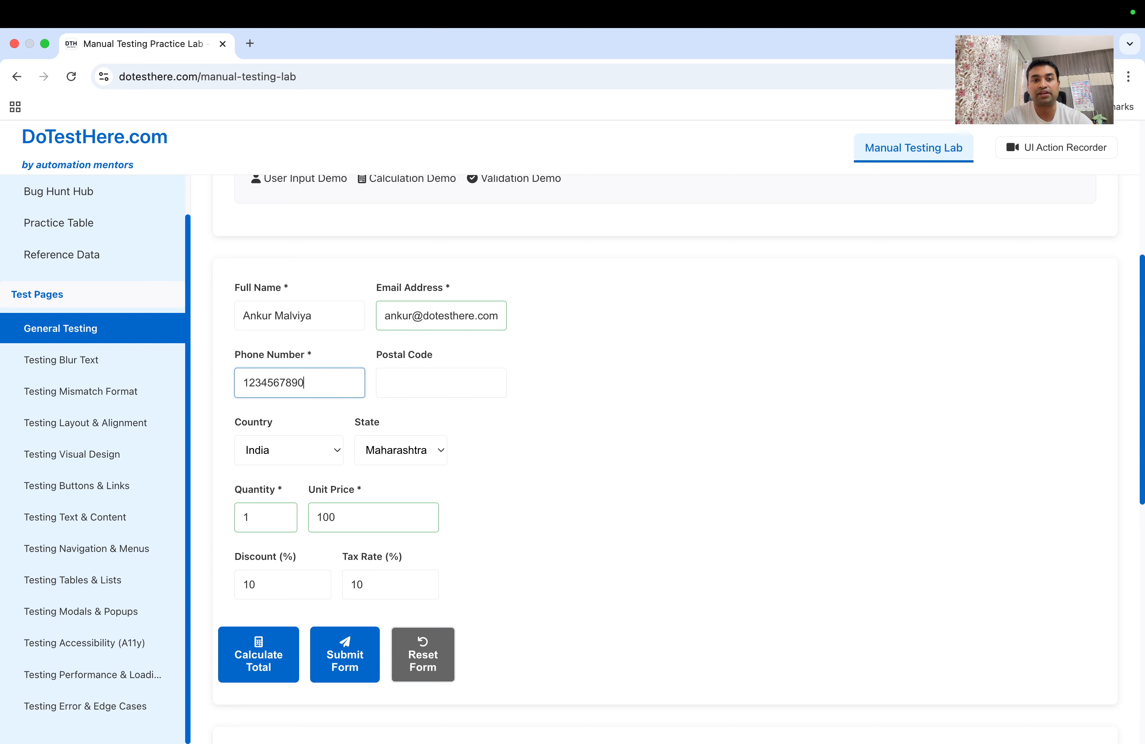
click(430, 384)
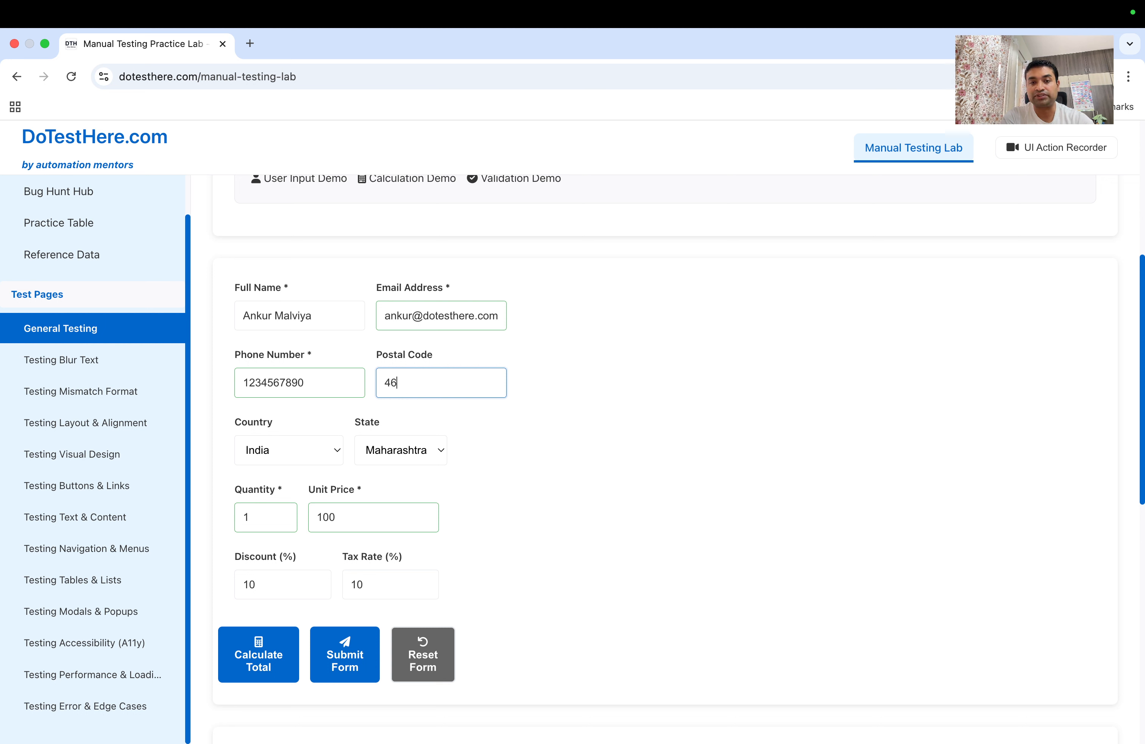
text(001)
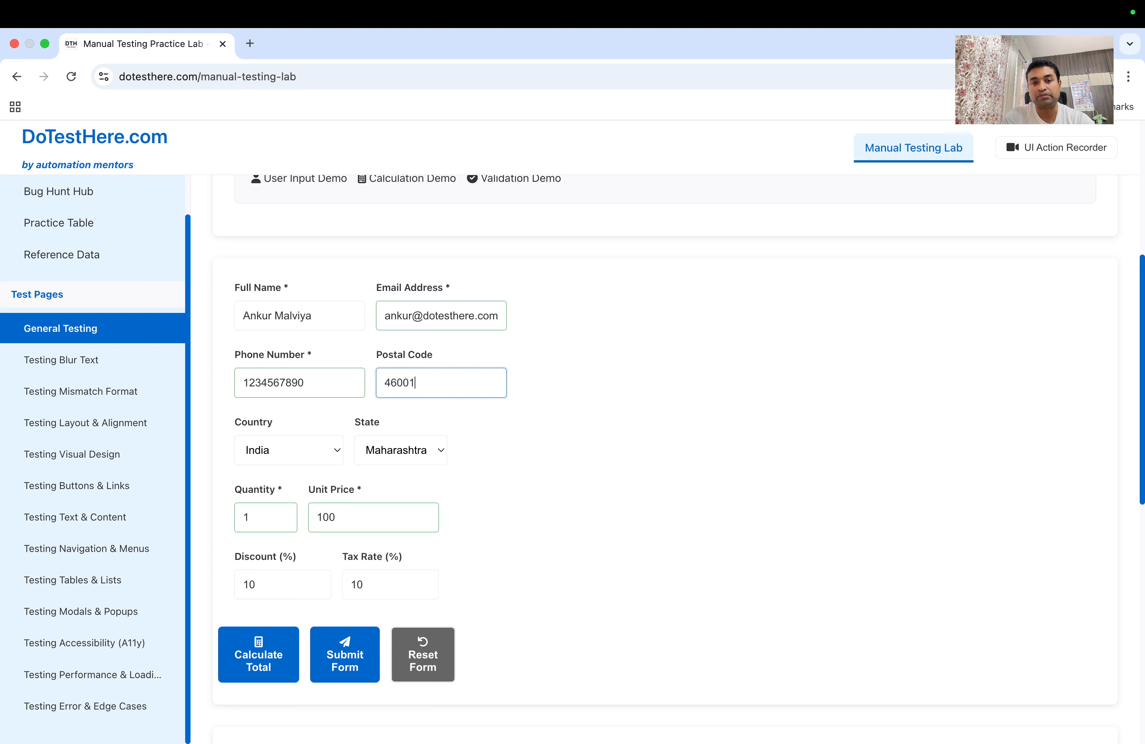
text(1)
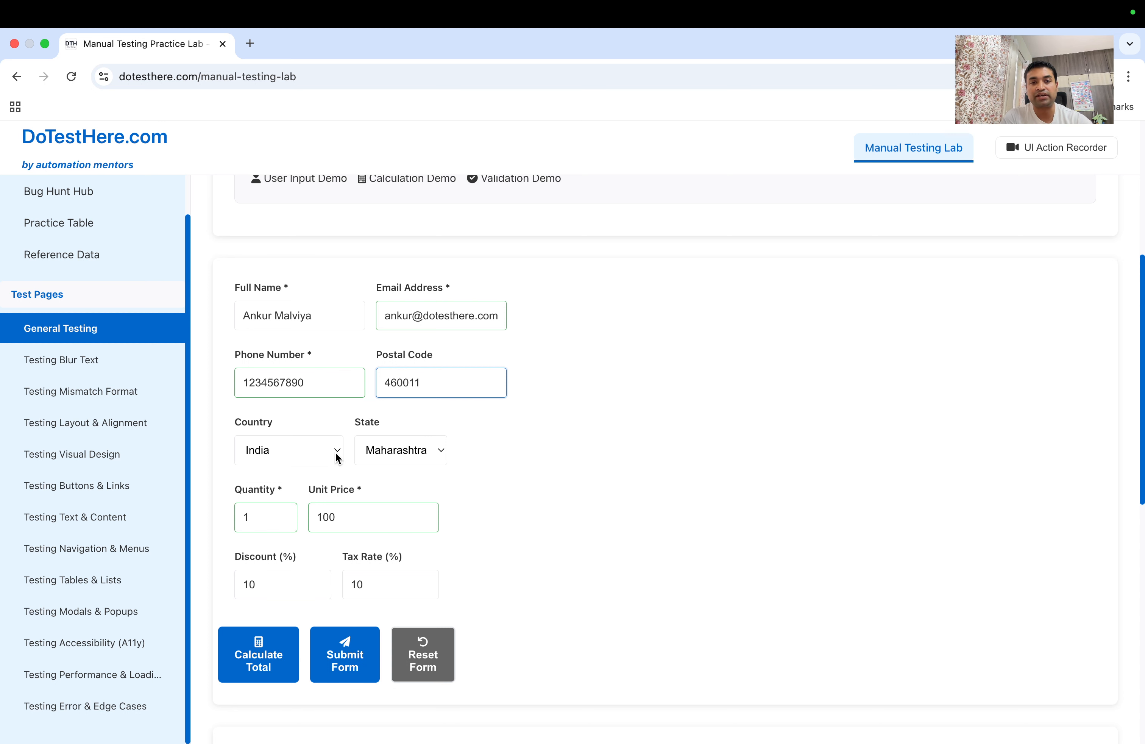
Change Quantity from 1 to 10 and check the 10% Discount and Tax Rate values
scroll(383, 459, down, 2)
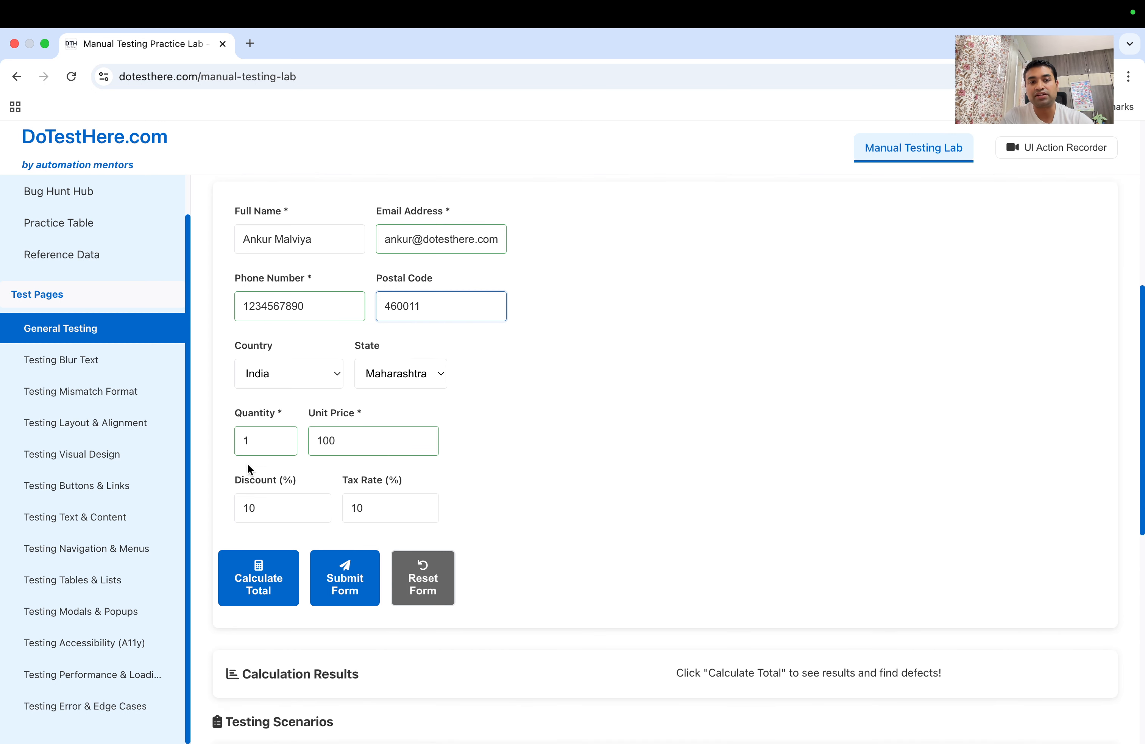
click(251, 442)
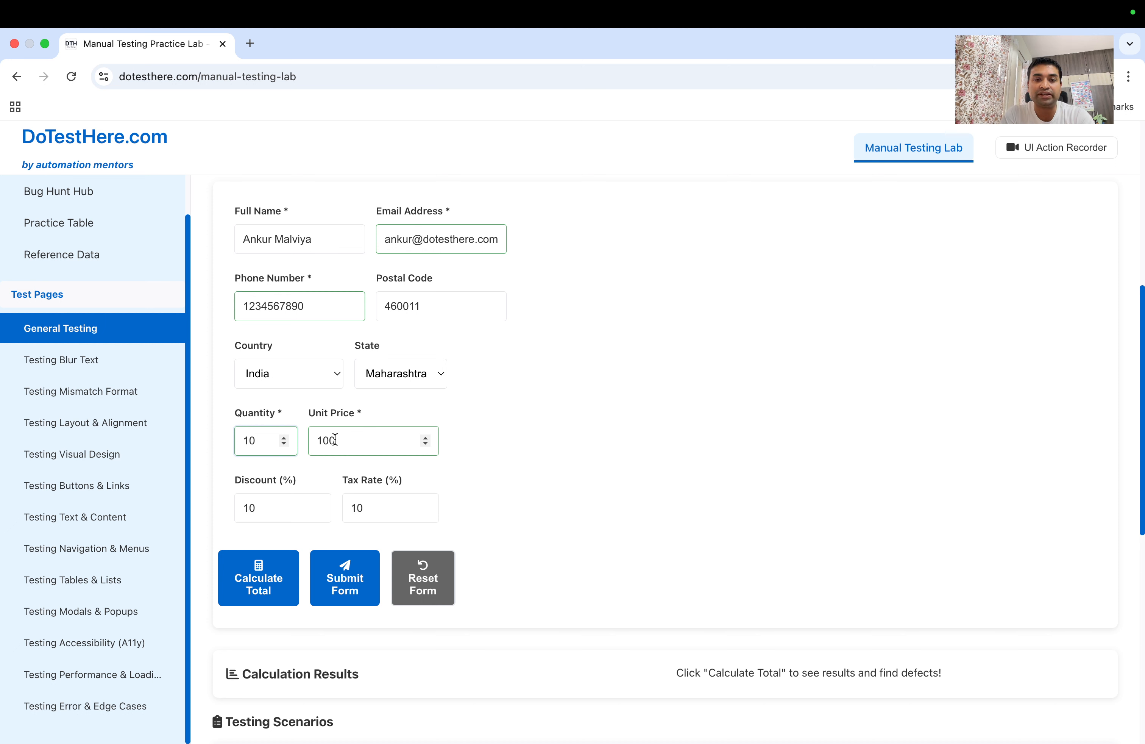
scroll(334, 440, down, 1)
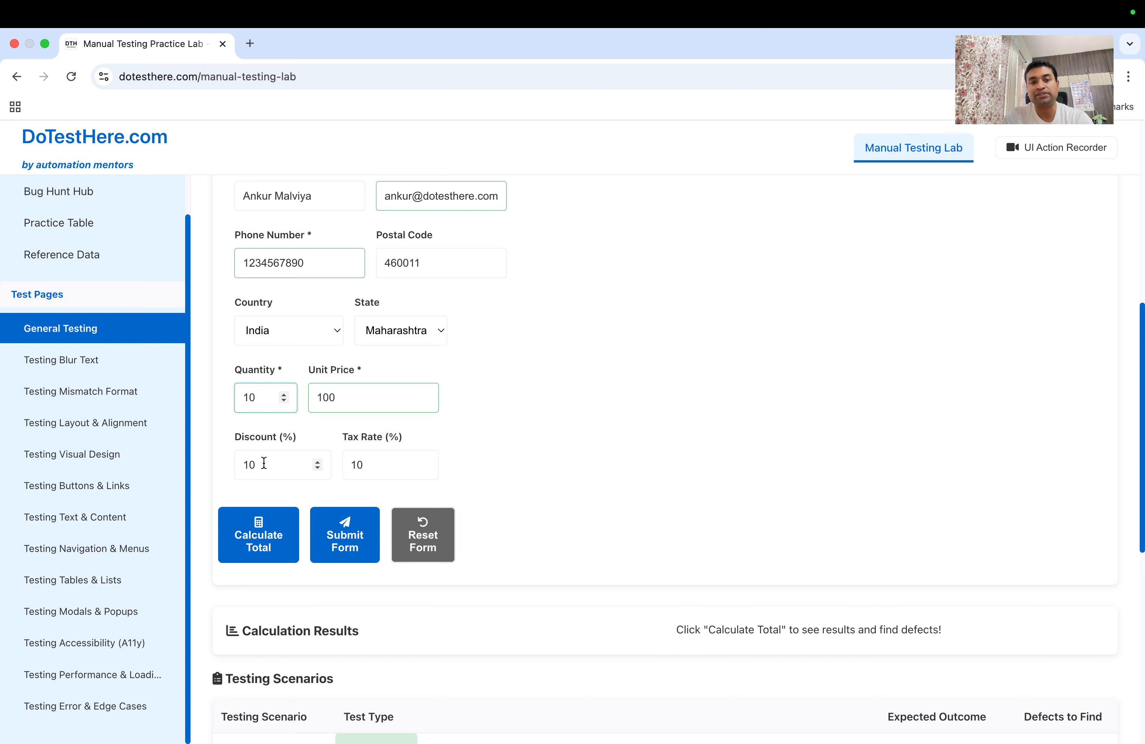
click(248, 463)
double_click(248, 463)
click(380, 469)
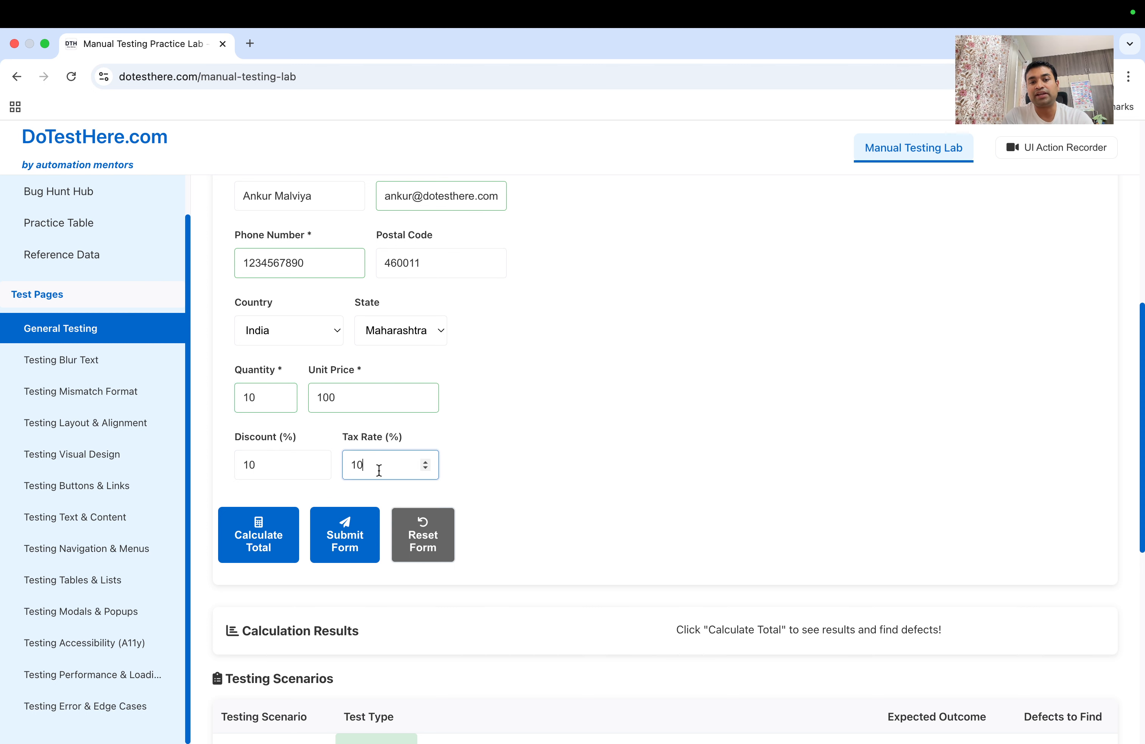
scroll(379, 469, down, 3)
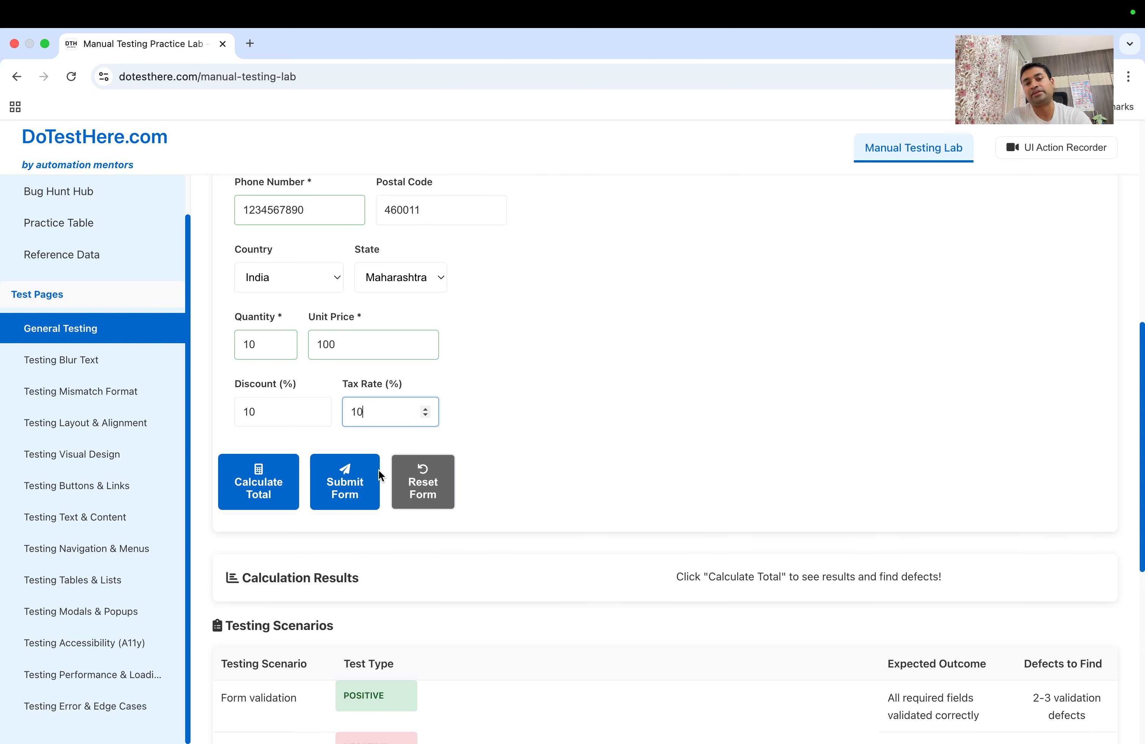
Calculate the order total and highlight the quantity of 10 in the results
click(268, 466)
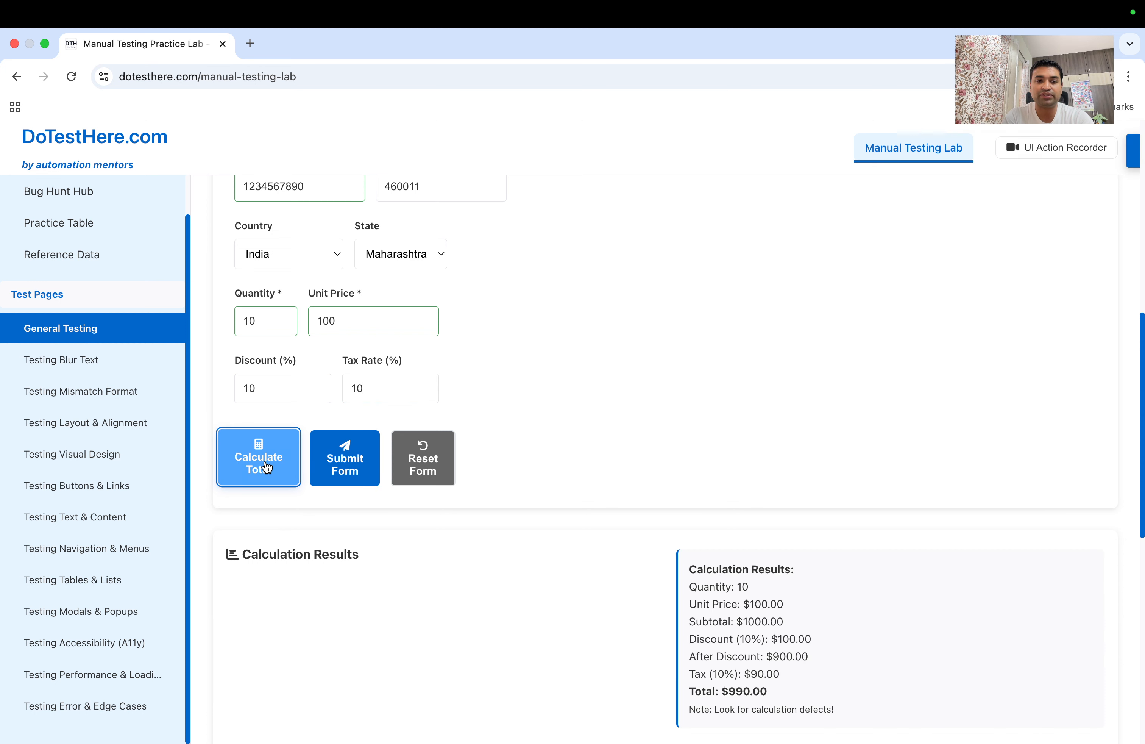
scroll(681, 555, down, 8)
scroll(305, 306, up, 3)
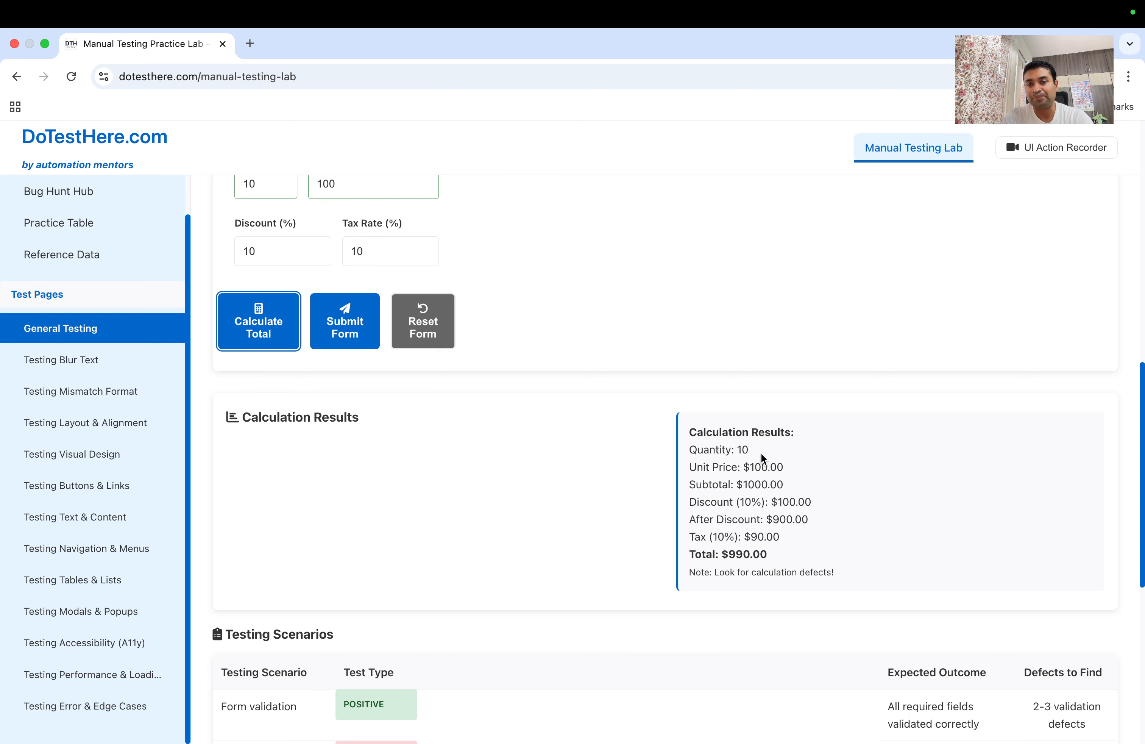
drag(735, 450, 750, 455)
Highlight unit price, subtotal $1000.00, discount $100.00, after-discount $900.00, tax $90.00 and total $990.00
scroll(751, 455, up, 3)
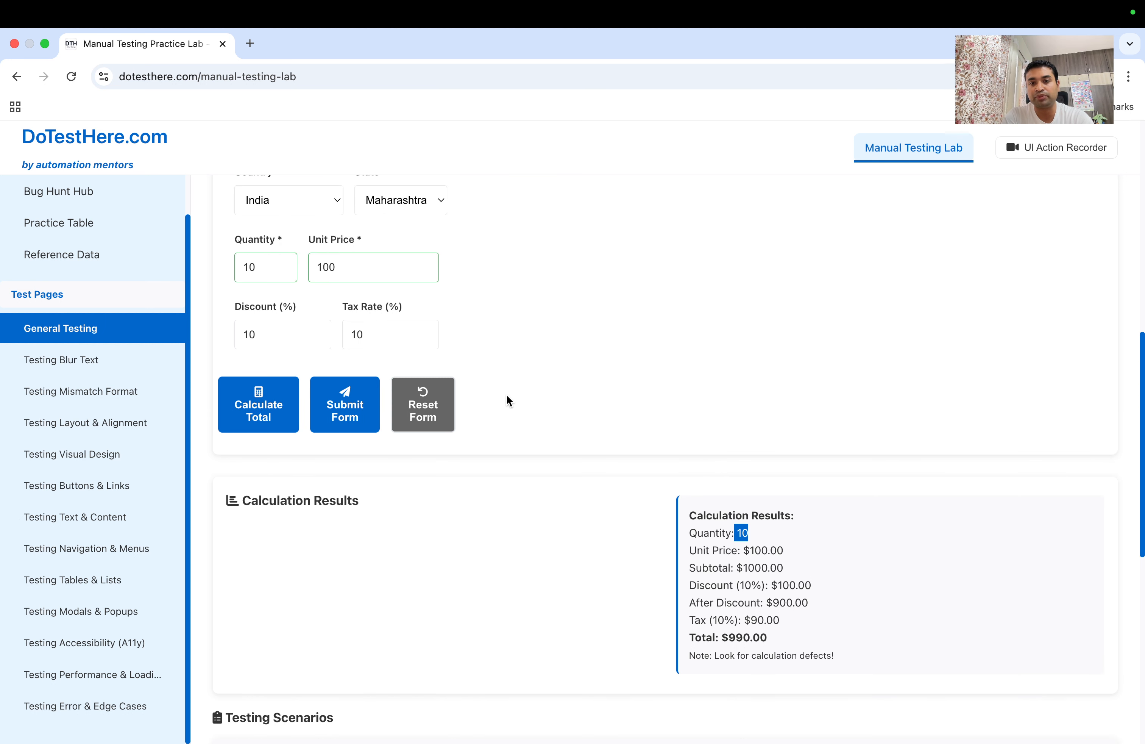
drag(749, 550, 775, 546)
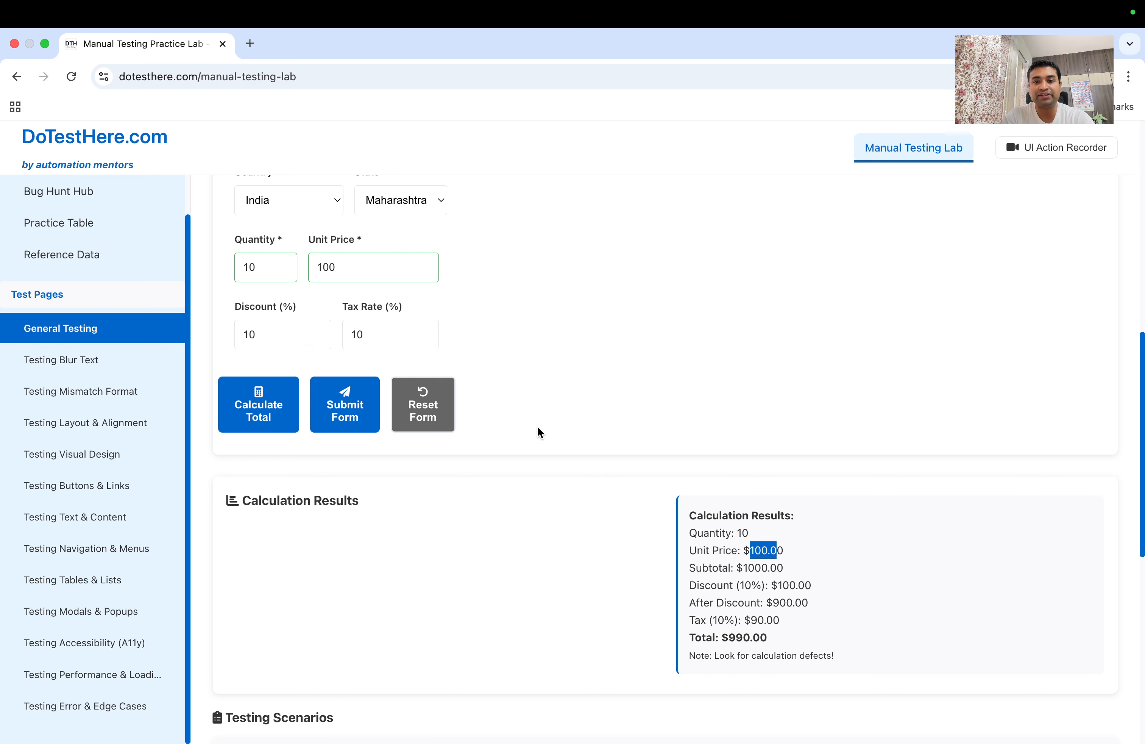
drag(748, 568, 800, 571)
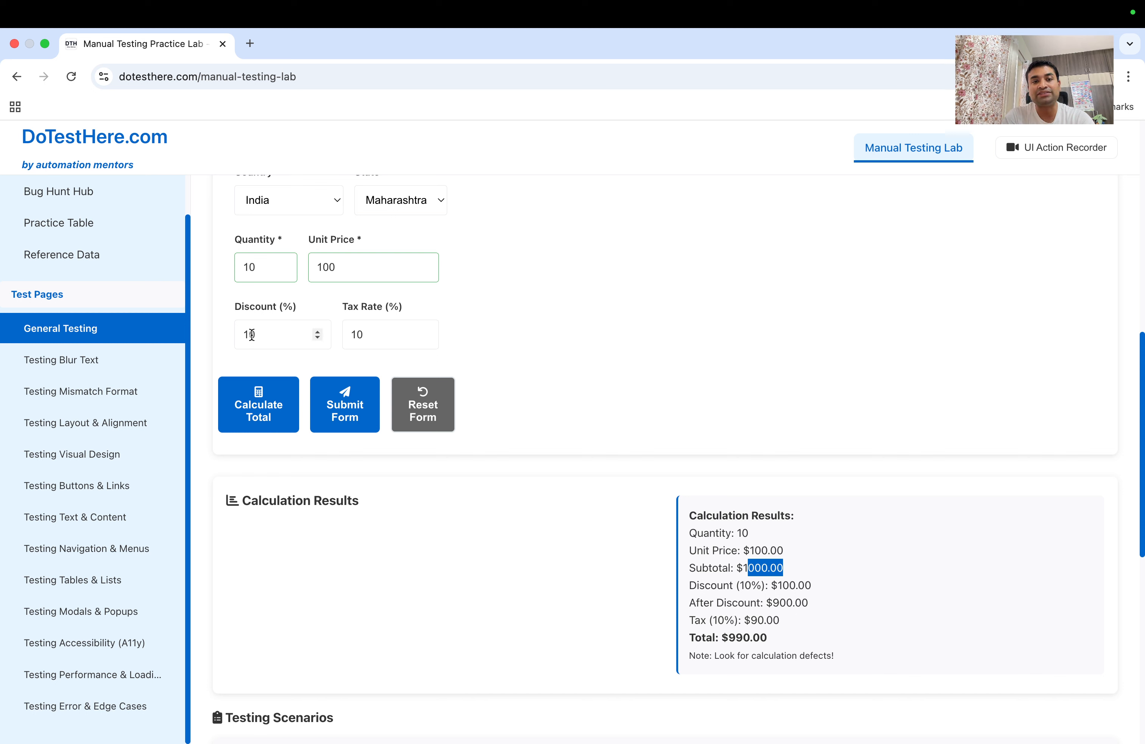
drag(735, 583, 814, 585)
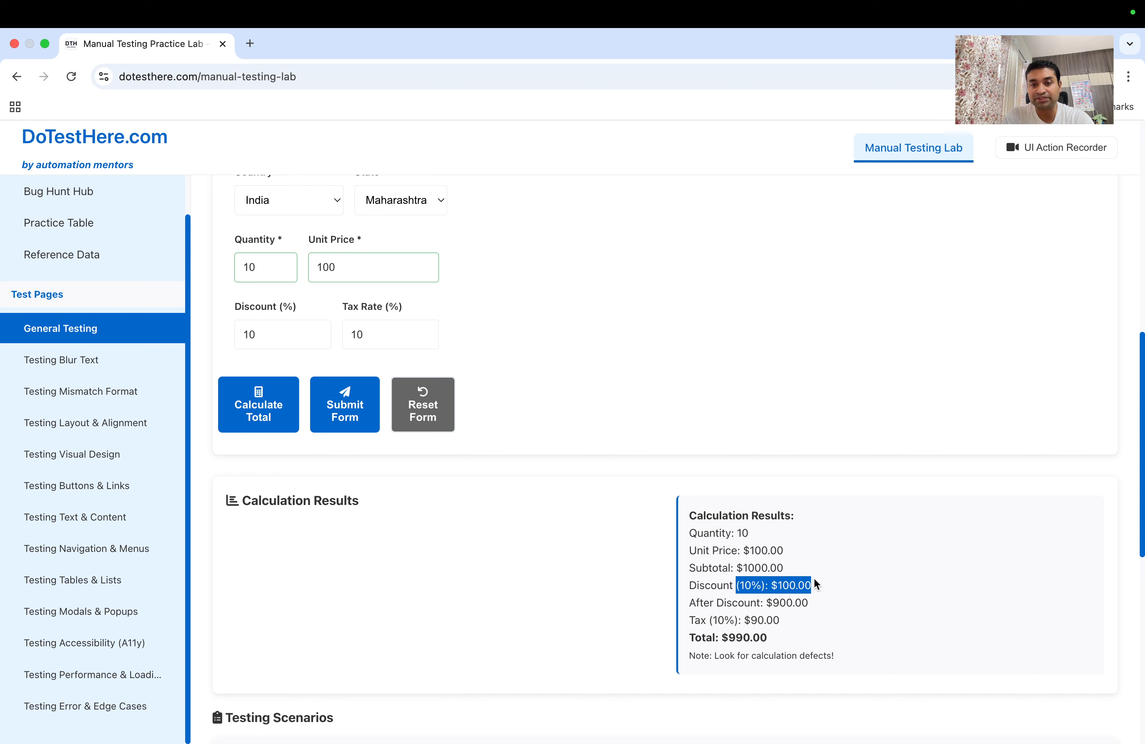
drag(743, 568, 813, 607)
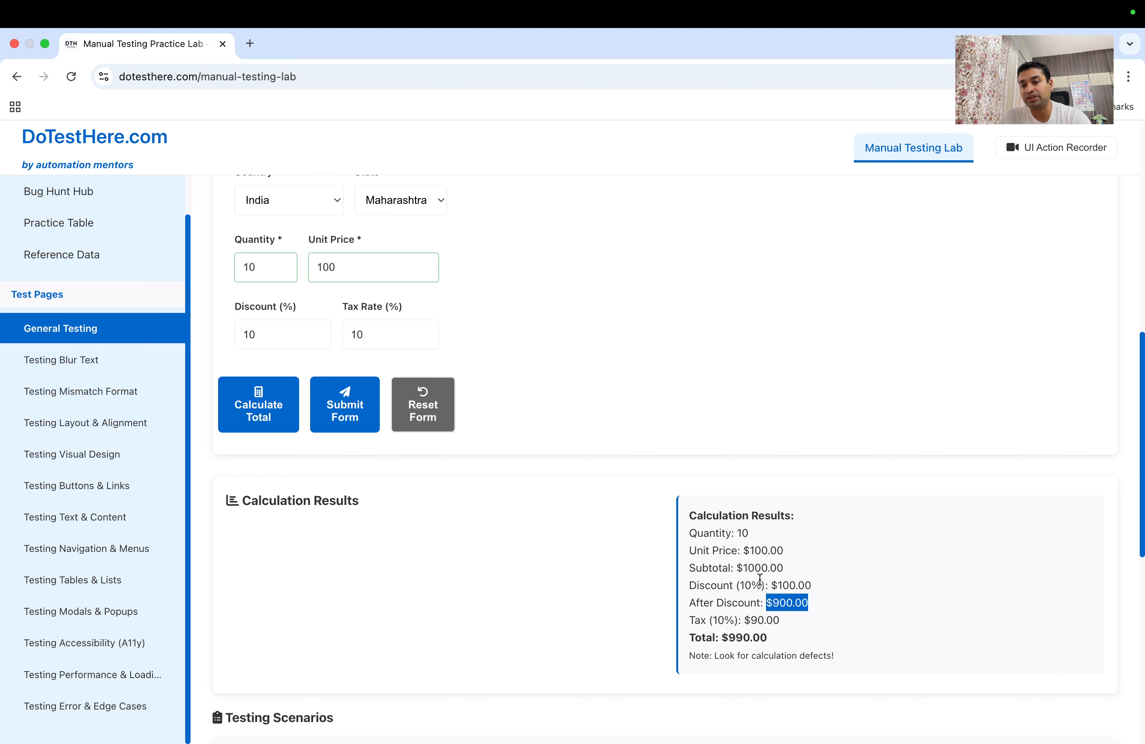
scroll(766, 599, down, 1)
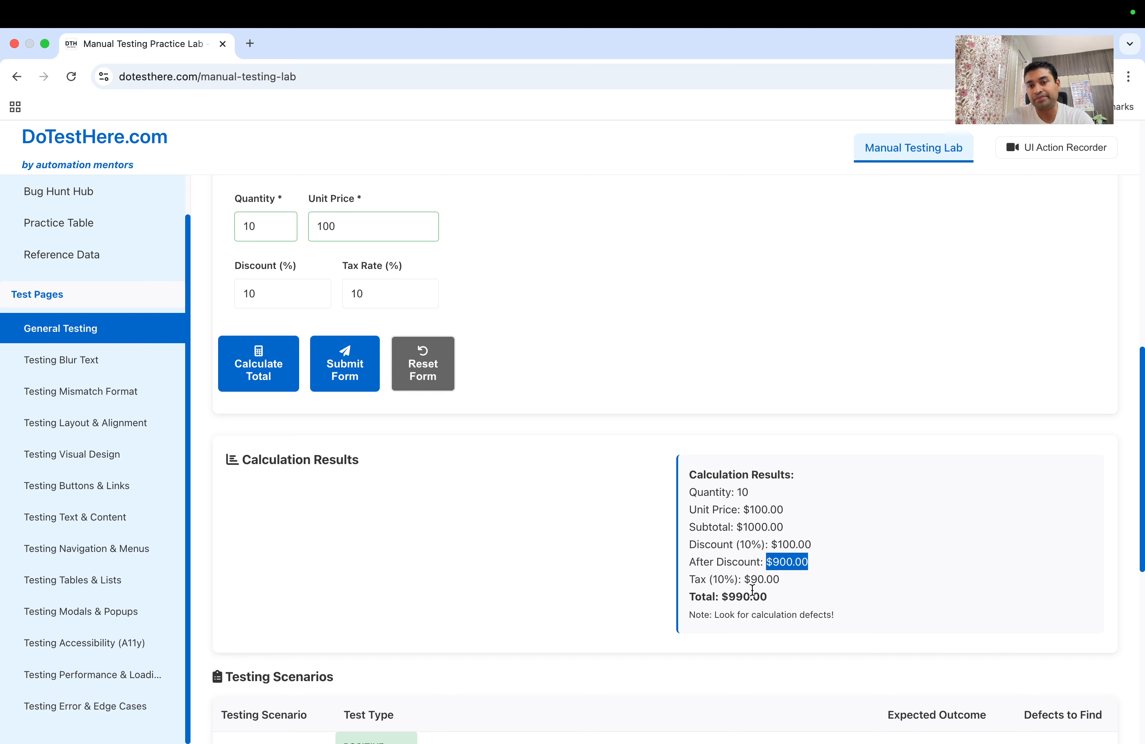
drag(742, 579, 781, 579)
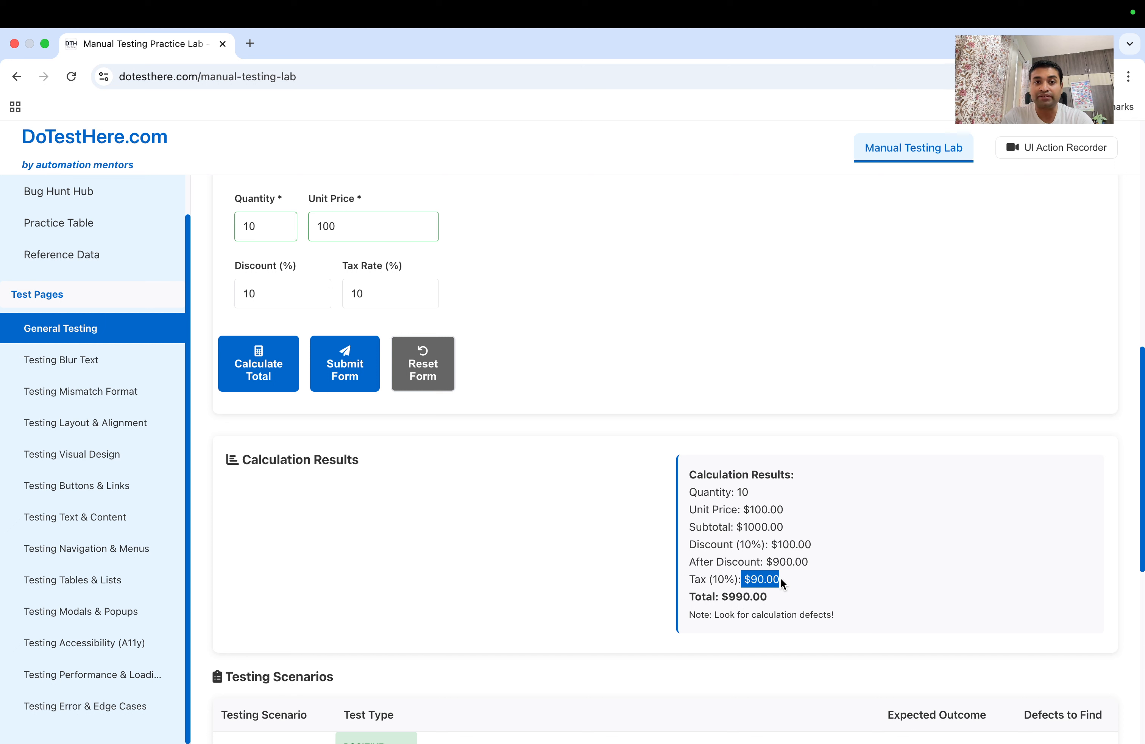
drag(773, 561, 818, 567)
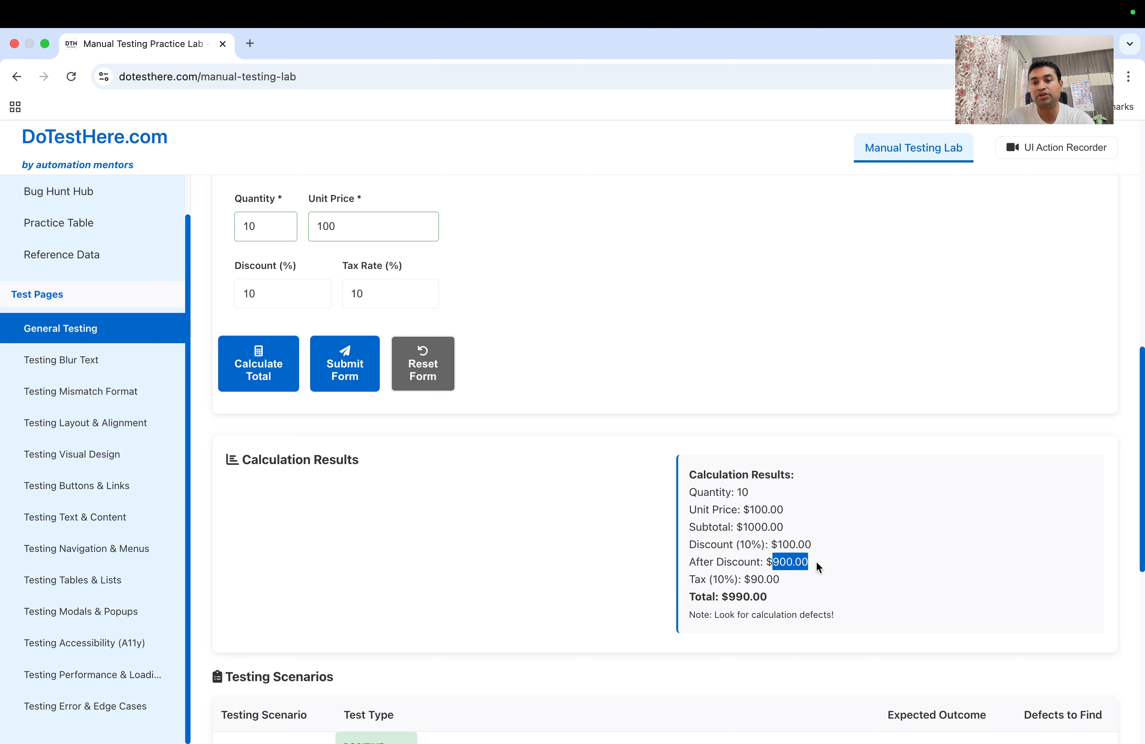
mouse_move(750, 579)
mouse_down()
mouse_move(773, 579)
mouse_move(752, 596)
mouse_move(765, 594)
mouse_up()
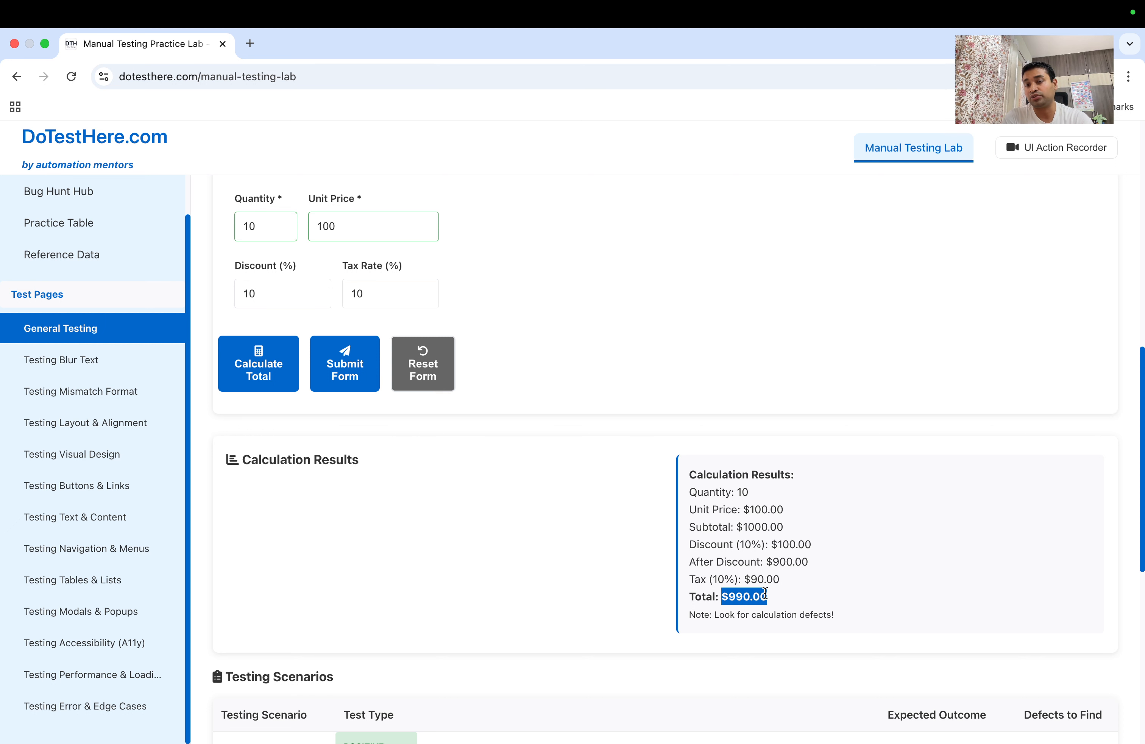
Inspect the Subtotal and $990.00 Total lines in the Calculation Results
scroll(765, 595, up, 2)
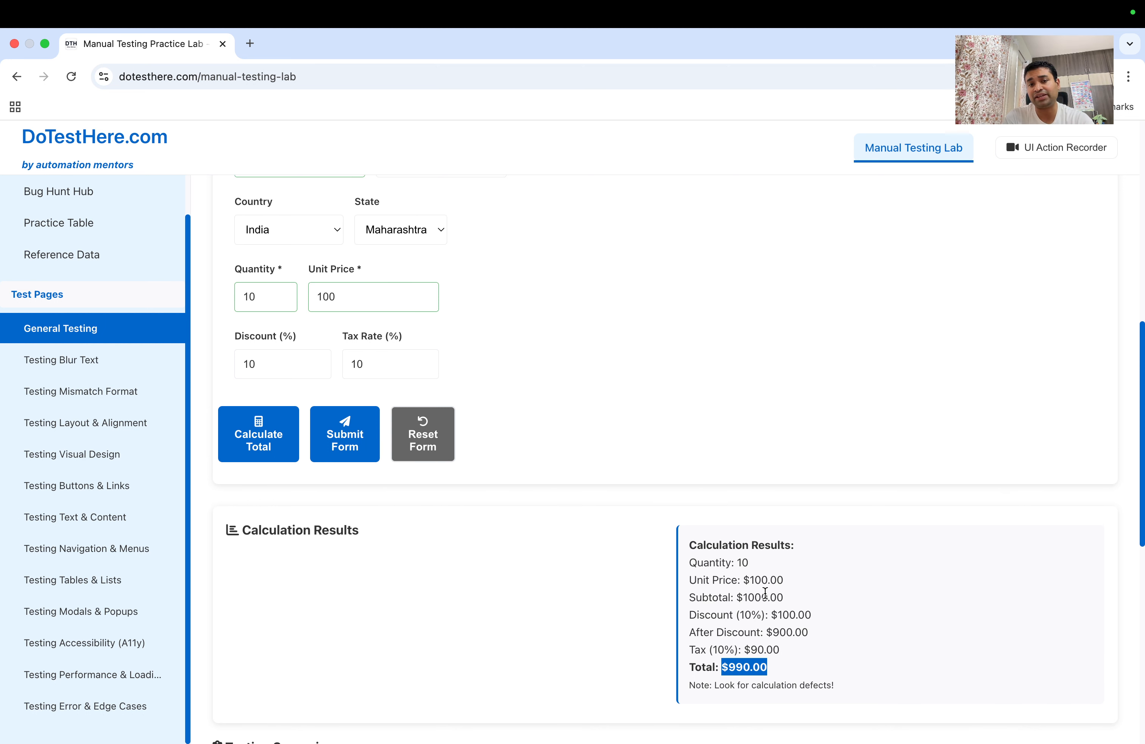
scroll(766, 594, down, 3)
scroll(765, 591, up, 3)
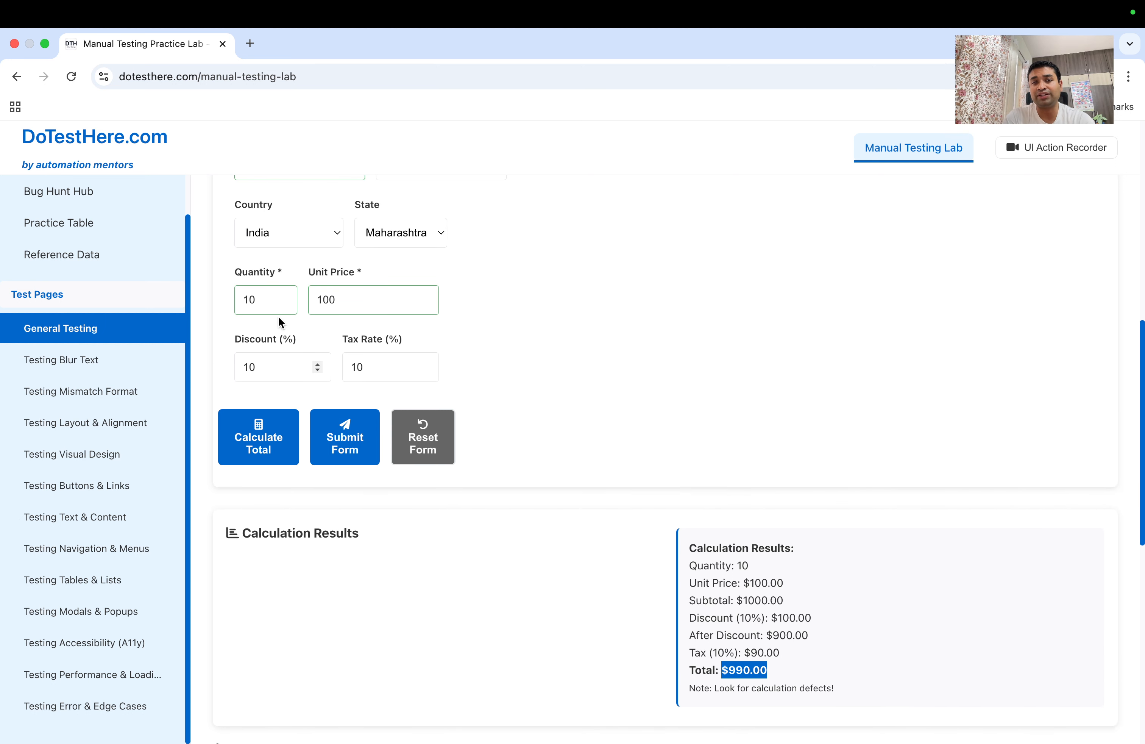
scroll(768, 689, down, 2)
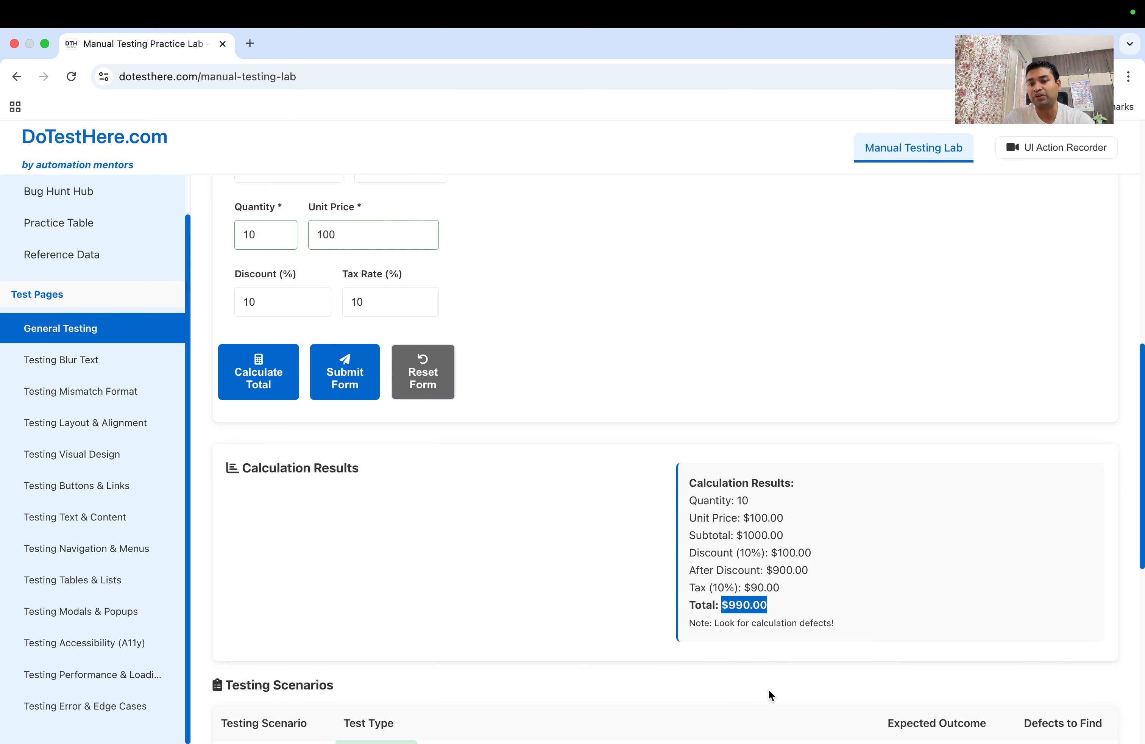
scroll(775, 610, up, 1)
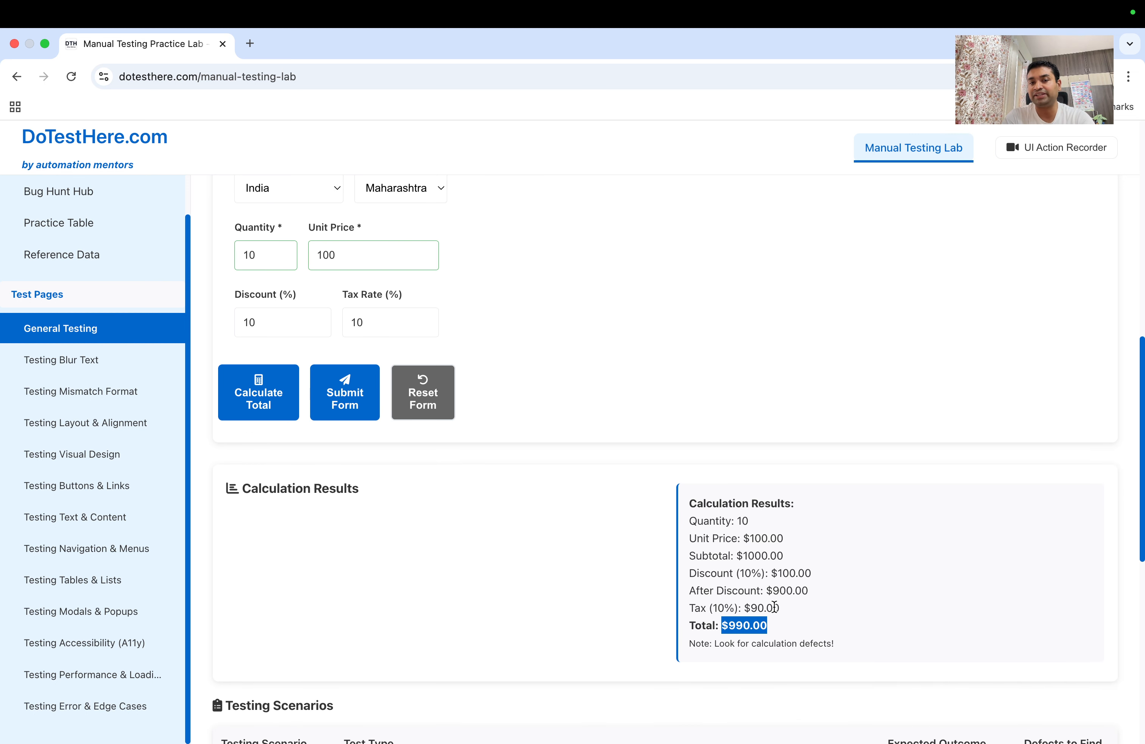
scroll(775, 607, down, 1)
scroll(655, 503, up, 5)
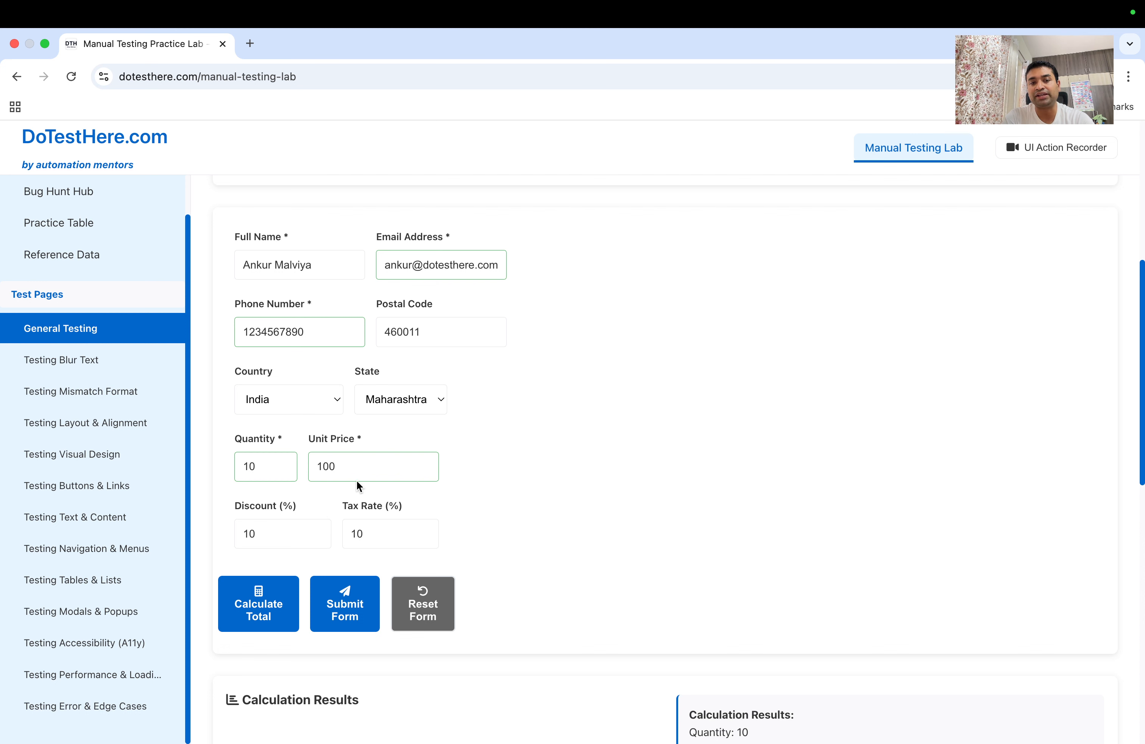
scroll(313, 531, down, 2)
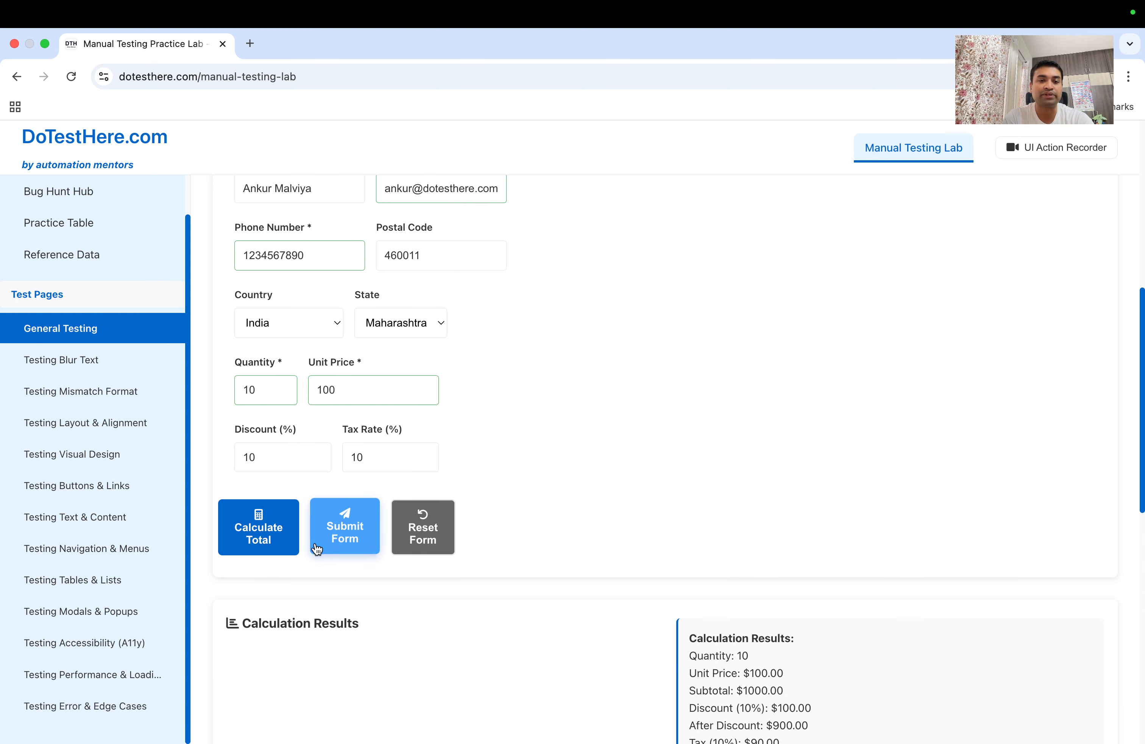
scroll(691, 671, down, 2)
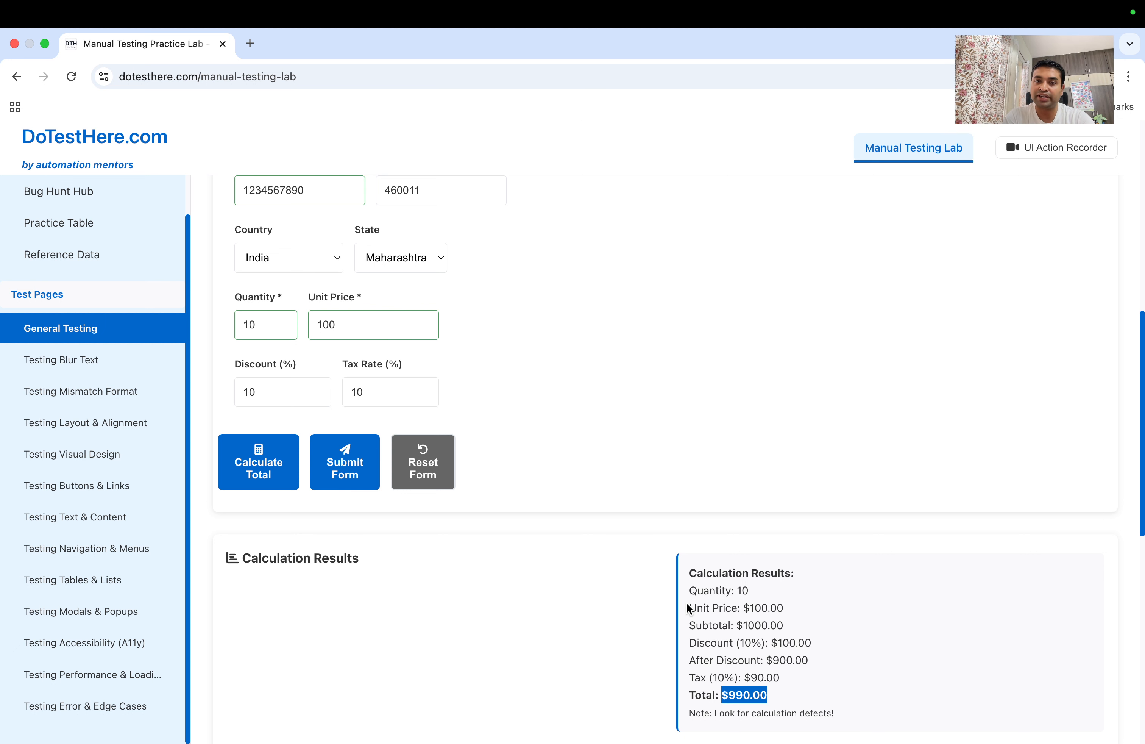
scroll(688, 607, up, 1)
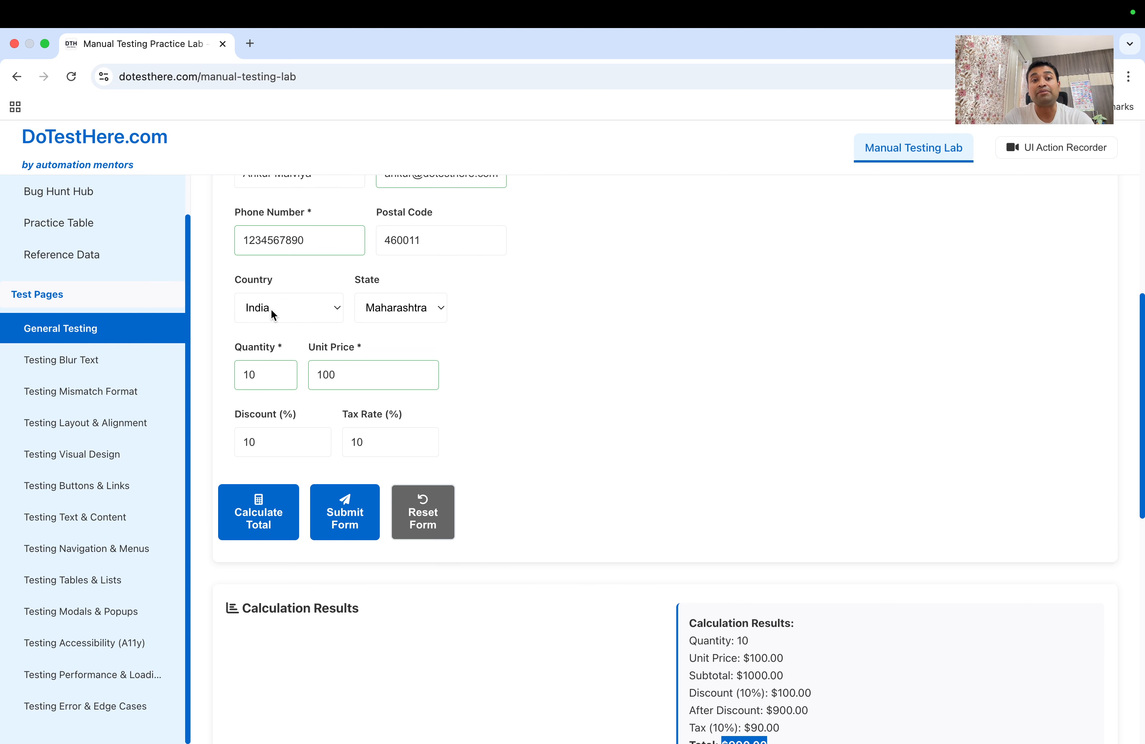
scroll(504, 442, down, 1)
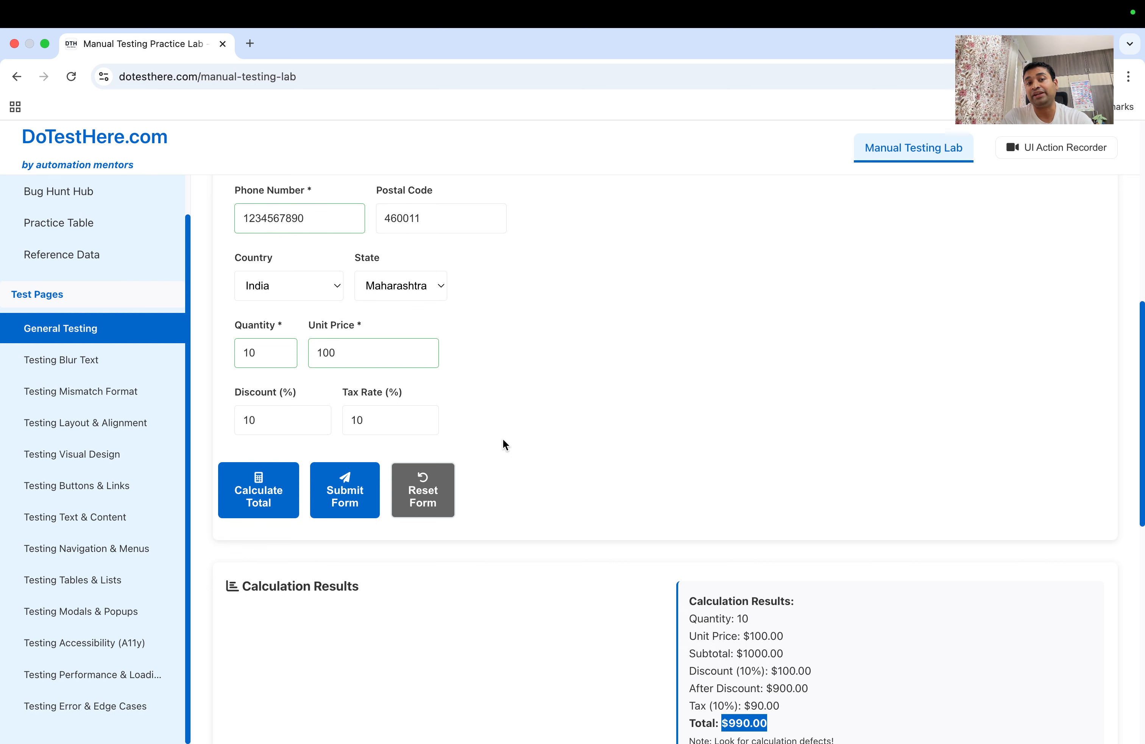
scroll(506, 437, down, 3)
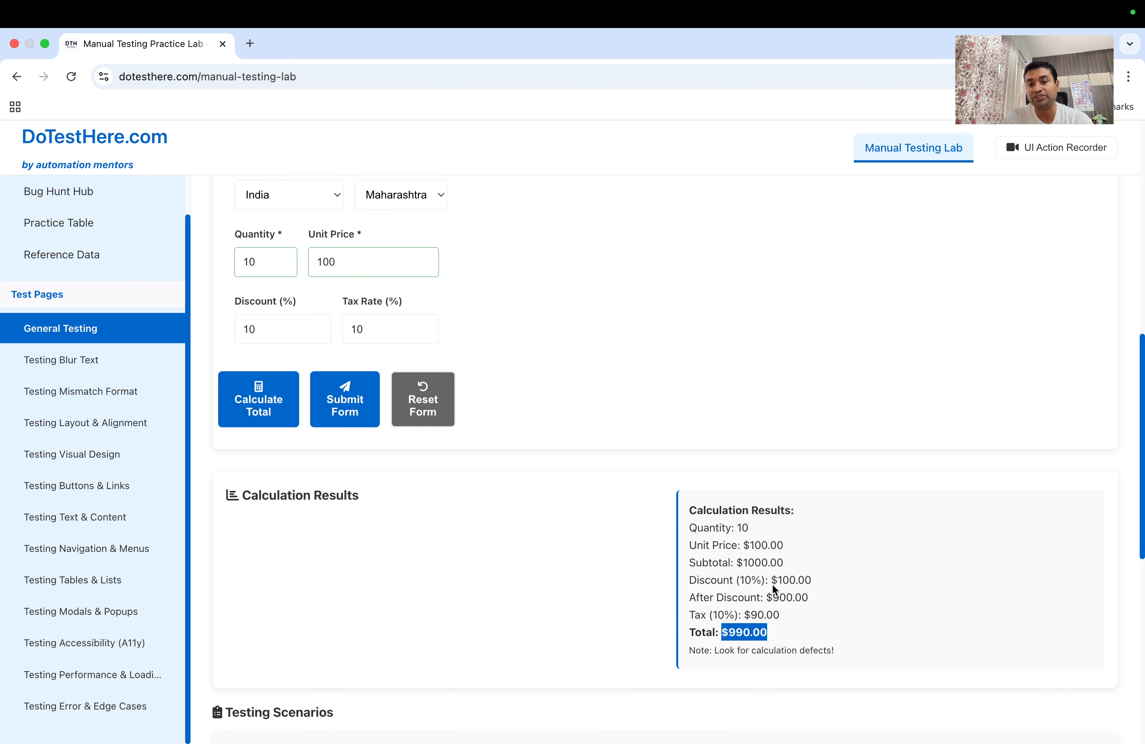
drag(743, 564, 739, 563)
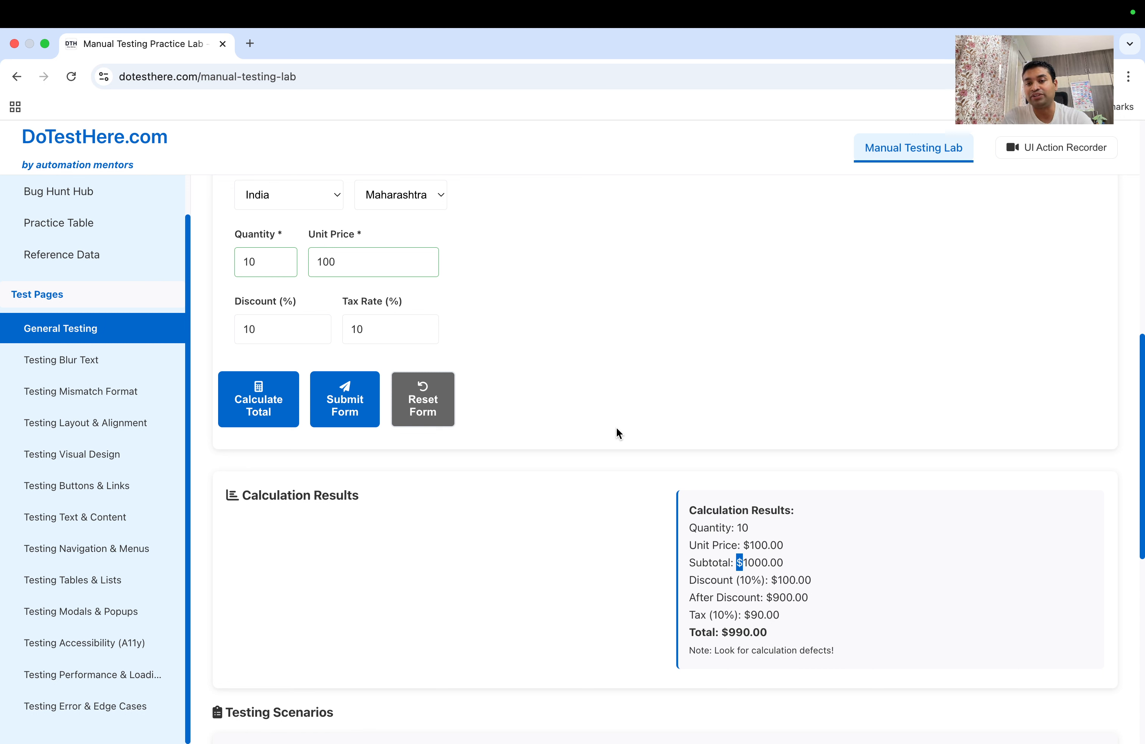
scroll(617, 427, up, 1)
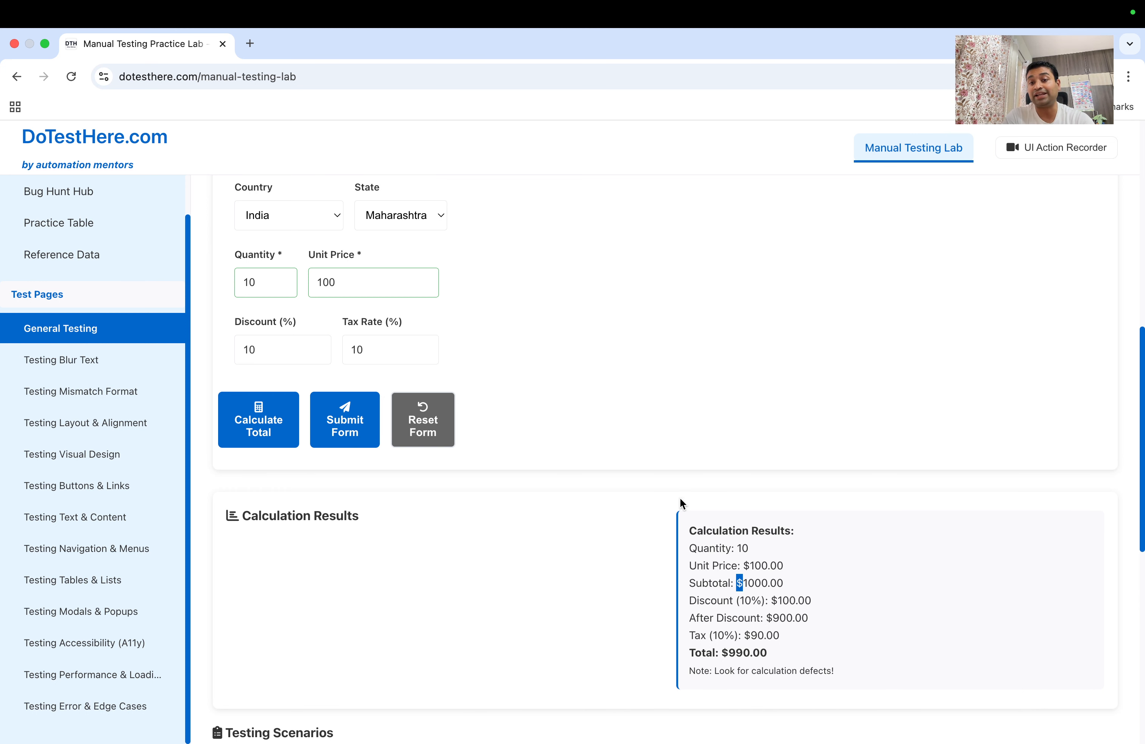
click(758, 584)
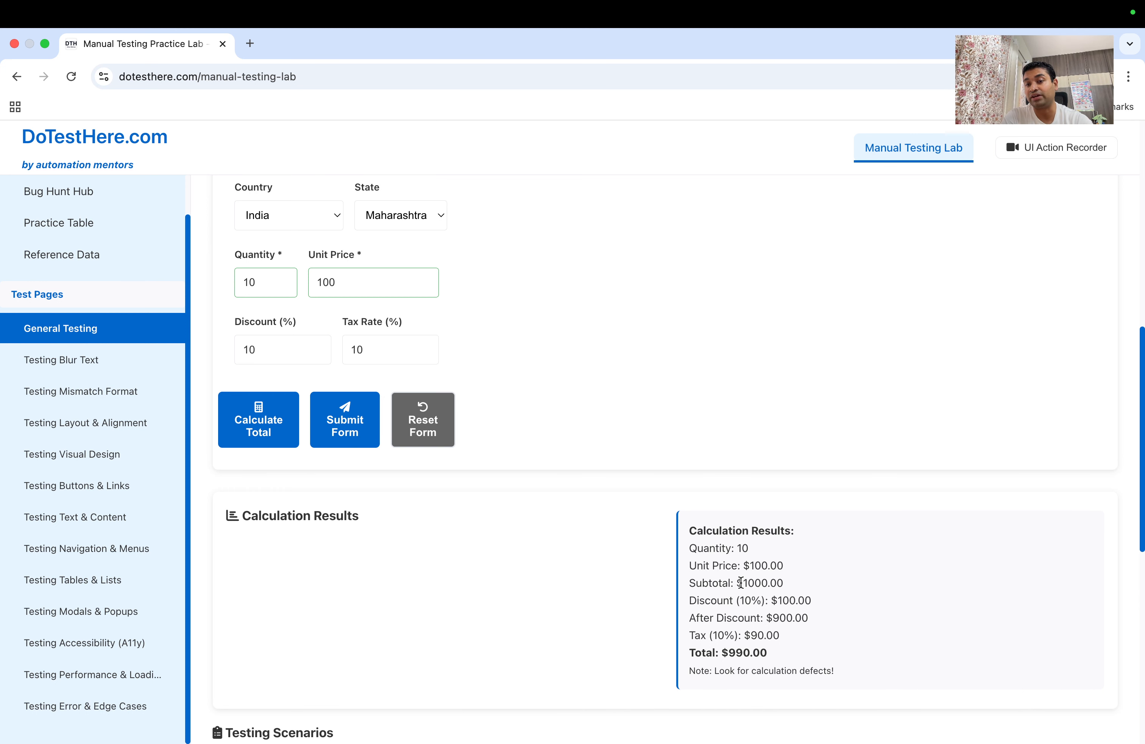
double_click(740, 583)
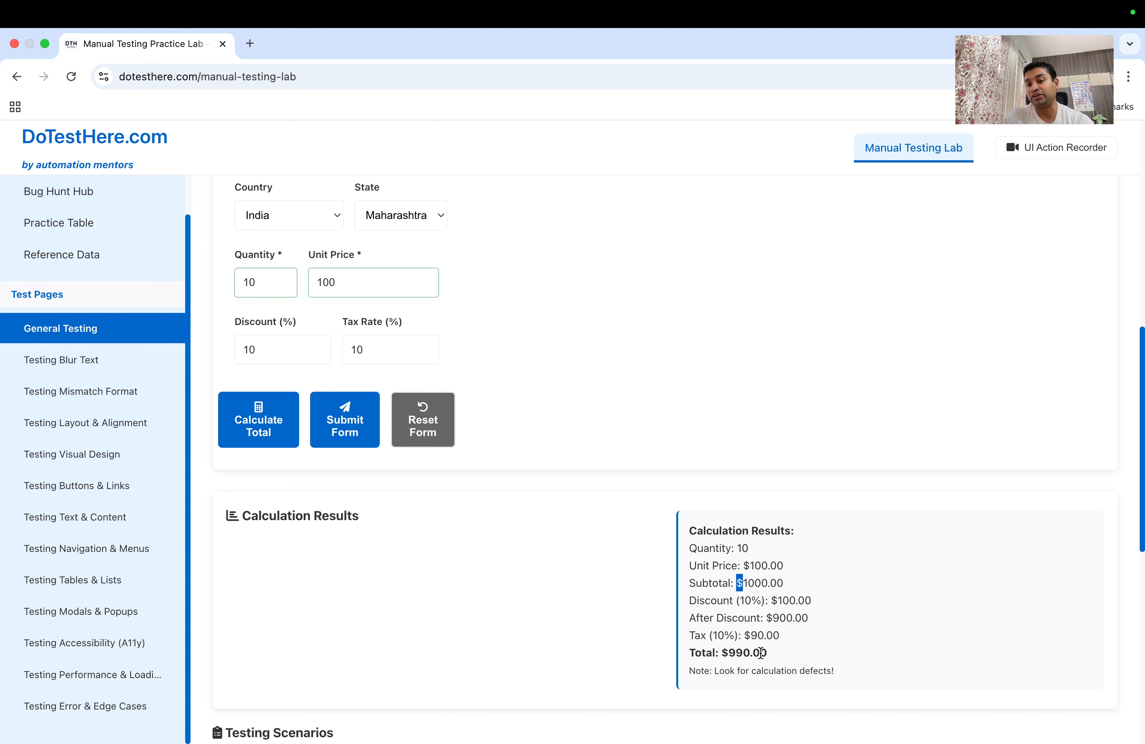
scroll(761, 653, up, 2)
scroll(646, 508, up, 5)
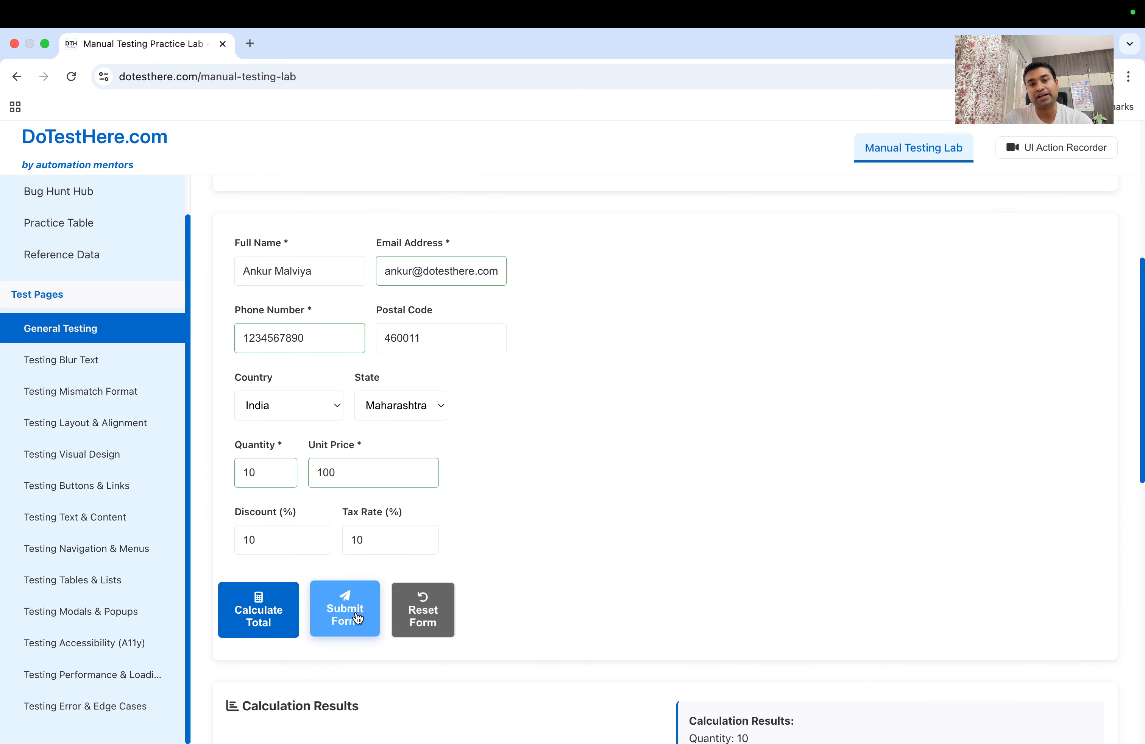
Submit the valid General Testing form and check the success message
click(357, 618)
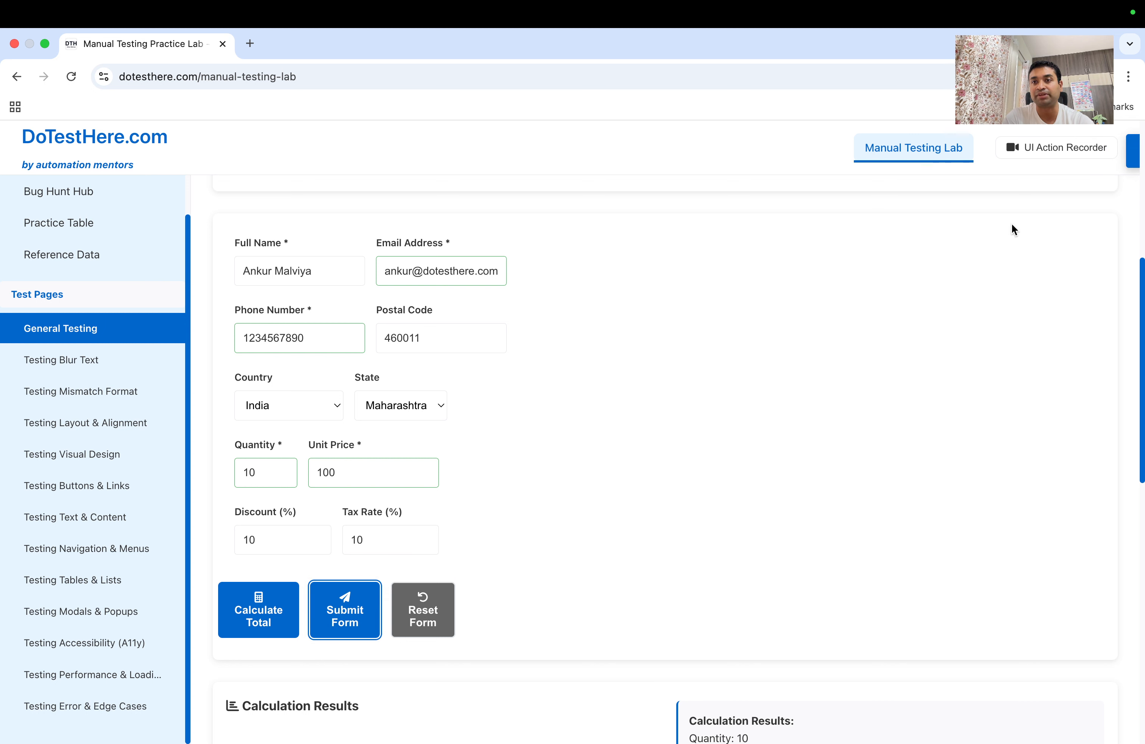
scroll(349, 542, up, 1)
scroll(349, 542, down, 6)
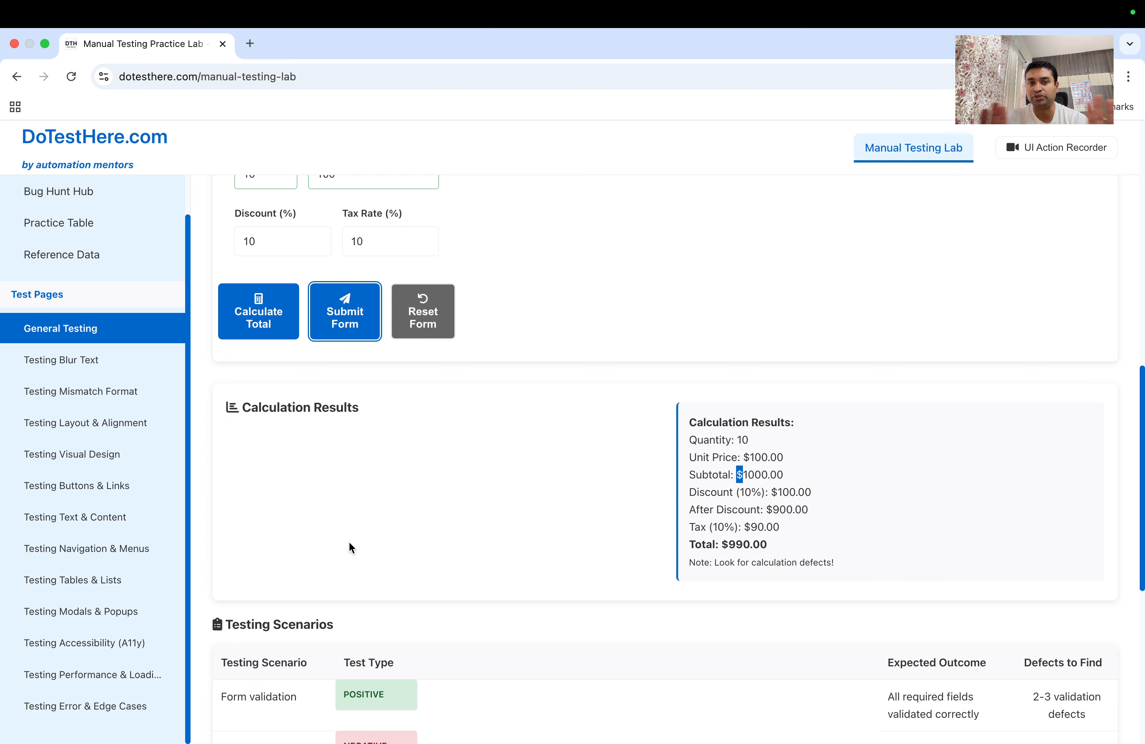
scroll(349, 541, up, 5)
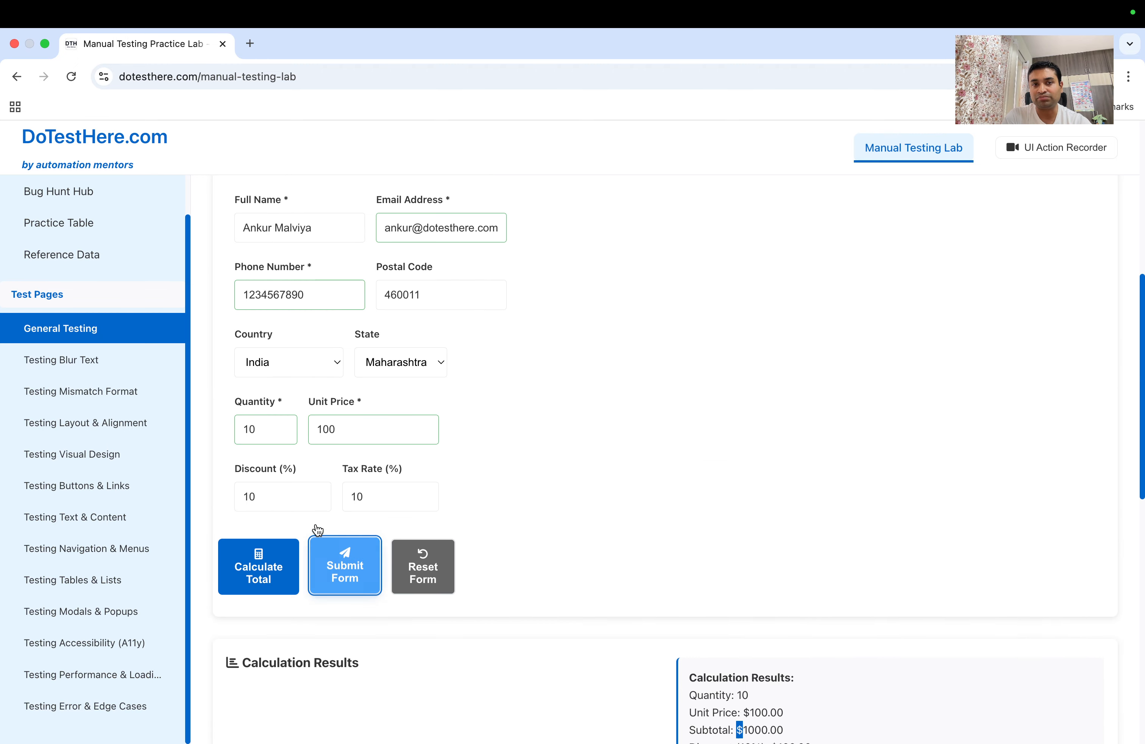
Replace the phone number with the letters 'anku' and submit to trigger the validation error
drag(243, 297, 258, 297)
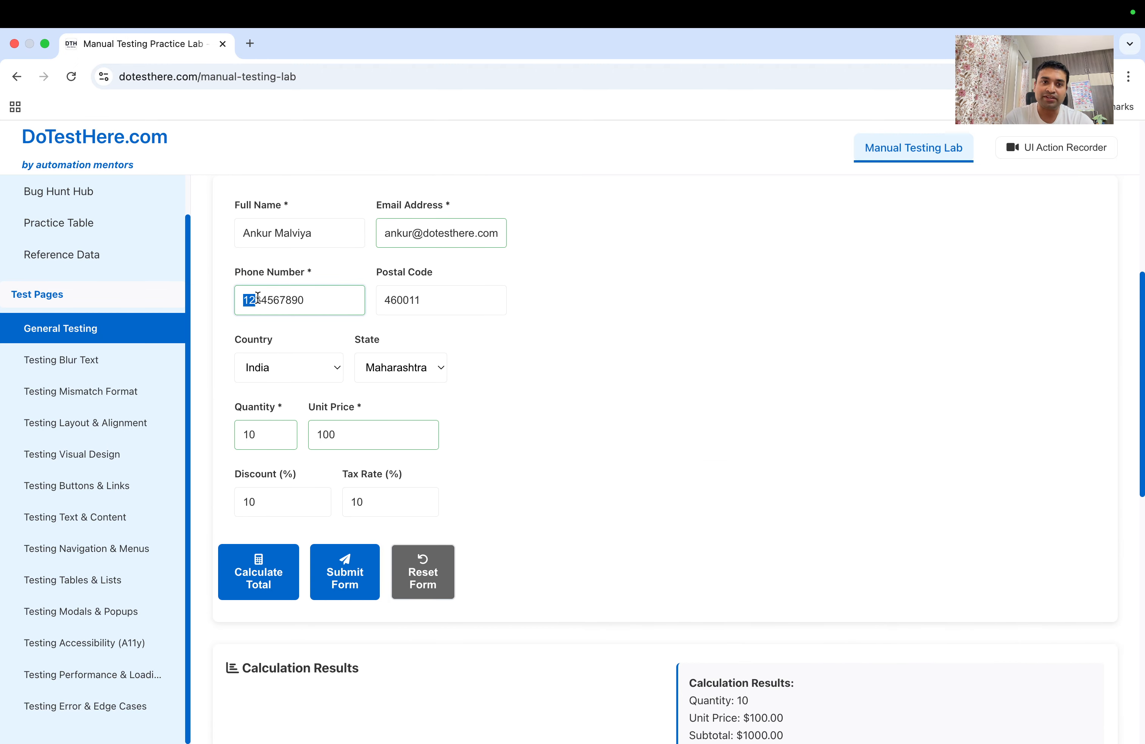
double_click(332, 300)
text(ankur)
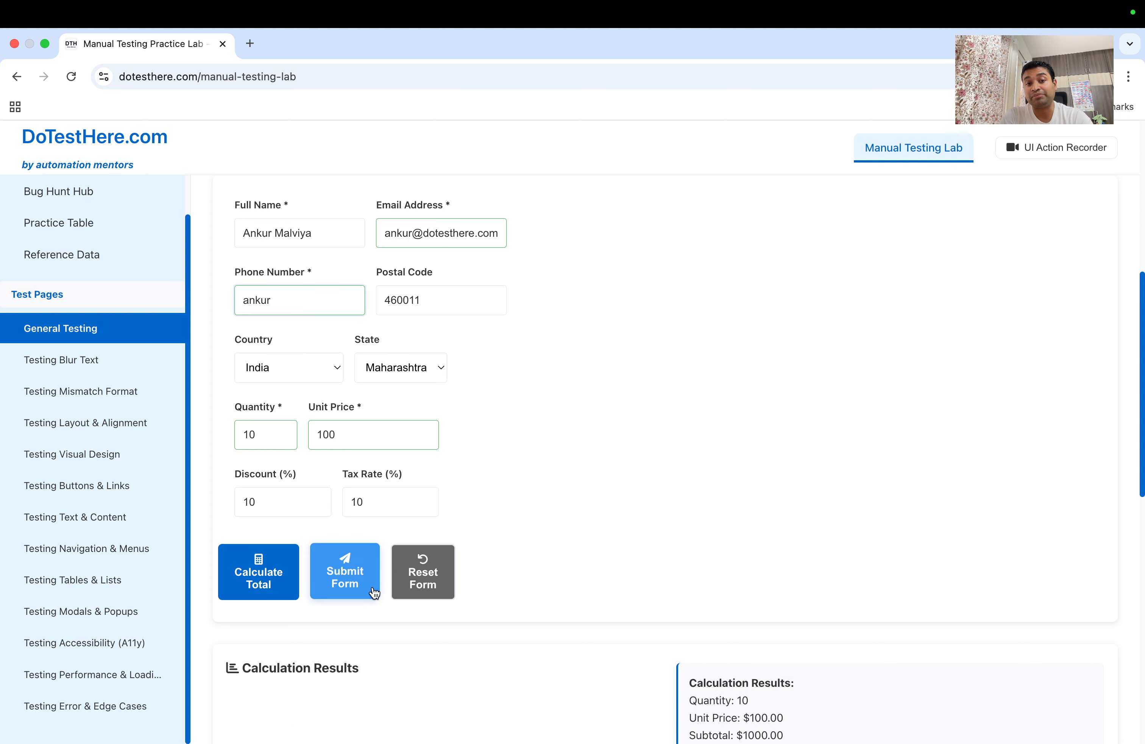
click(350, 581)
click(350, 581)
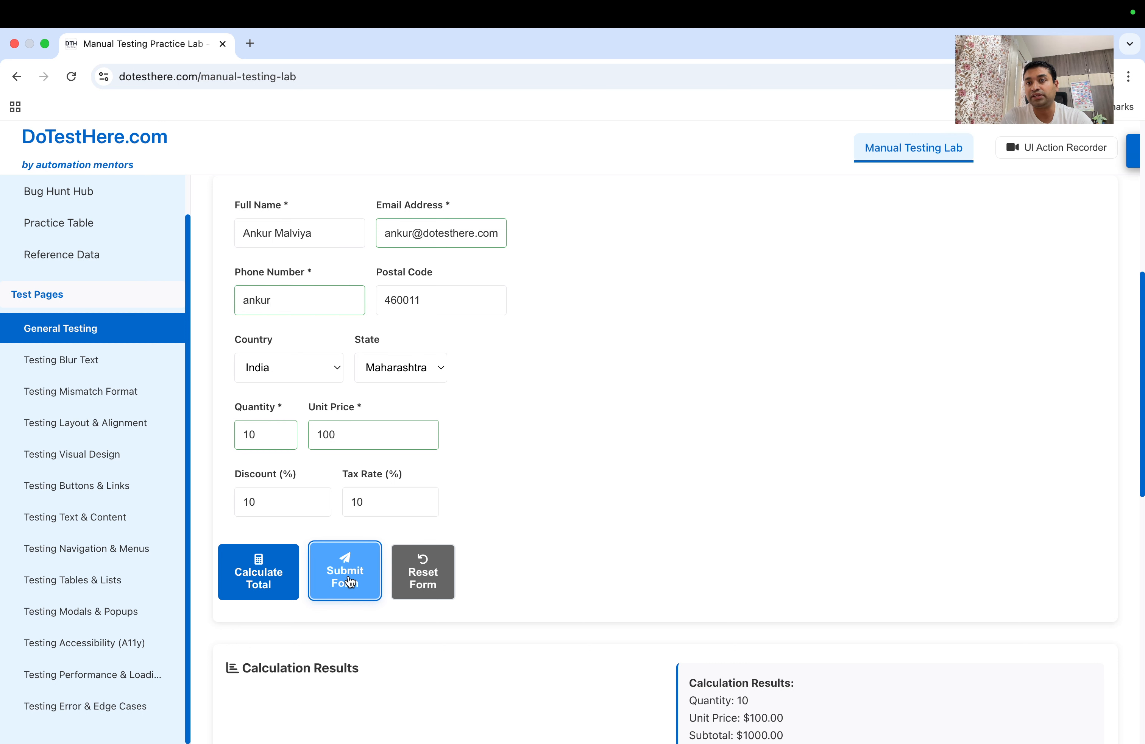
click(350, 581)
click(350, 581)
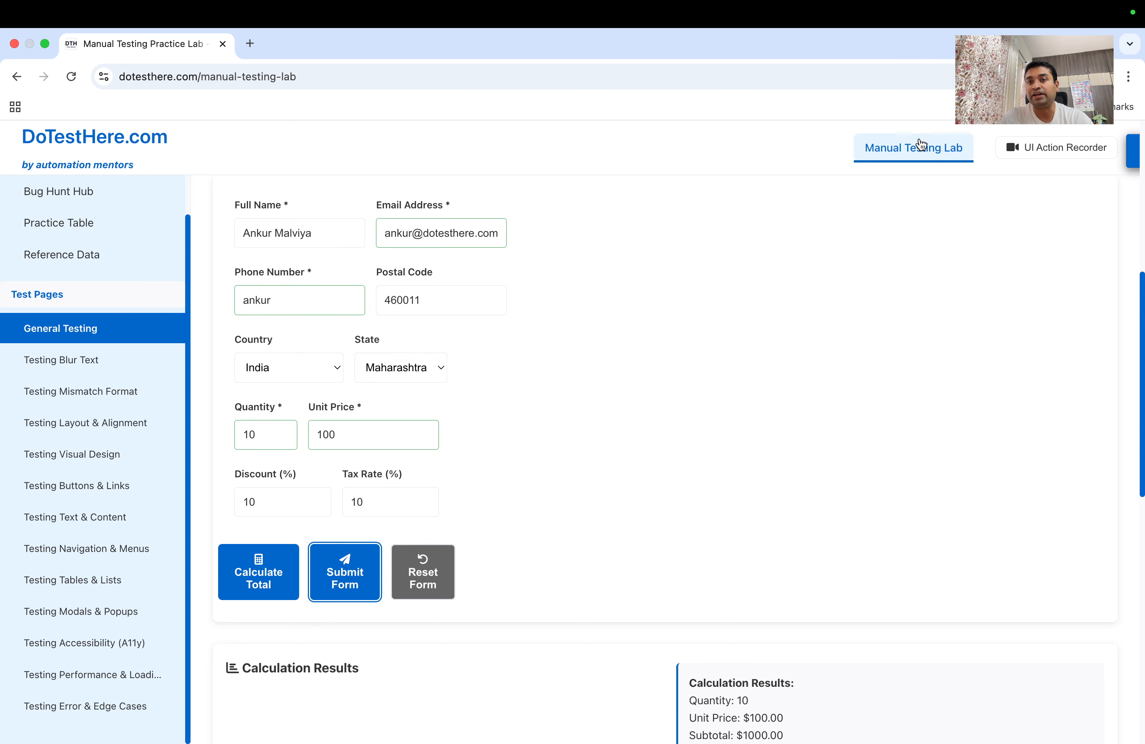
click(358, 575)
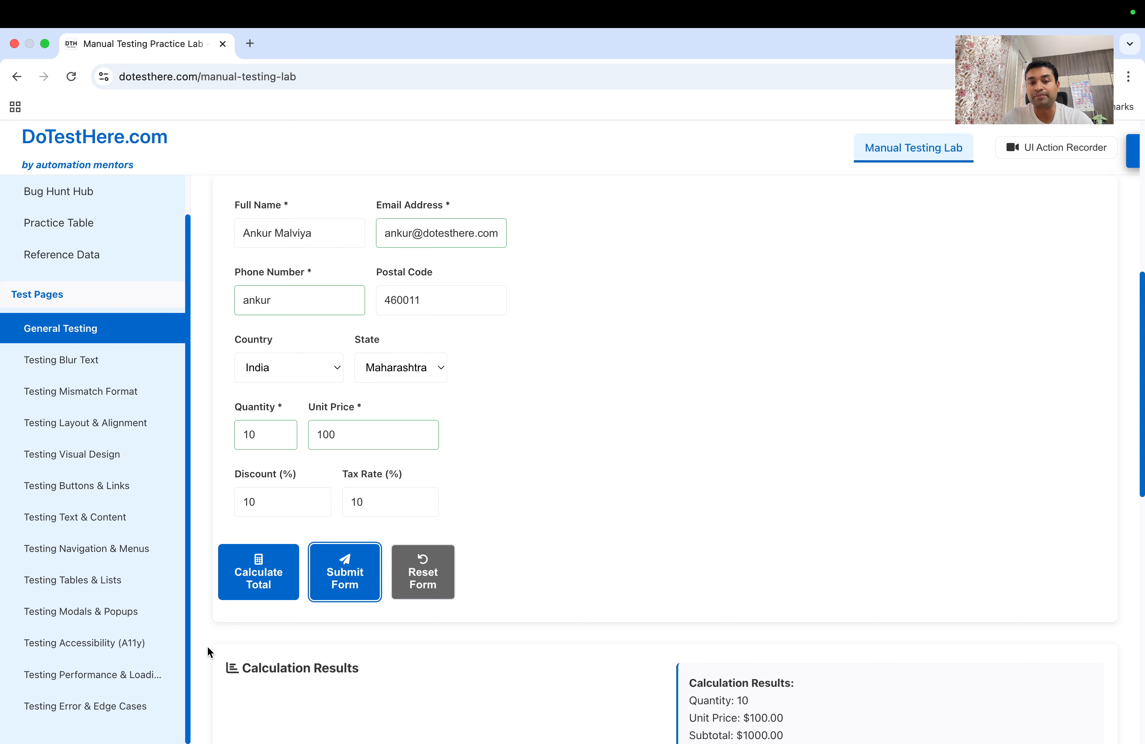
Enter a six-digit phone number and submit to confirm it is rejected as too short
drag(280, 298, 230, 296)
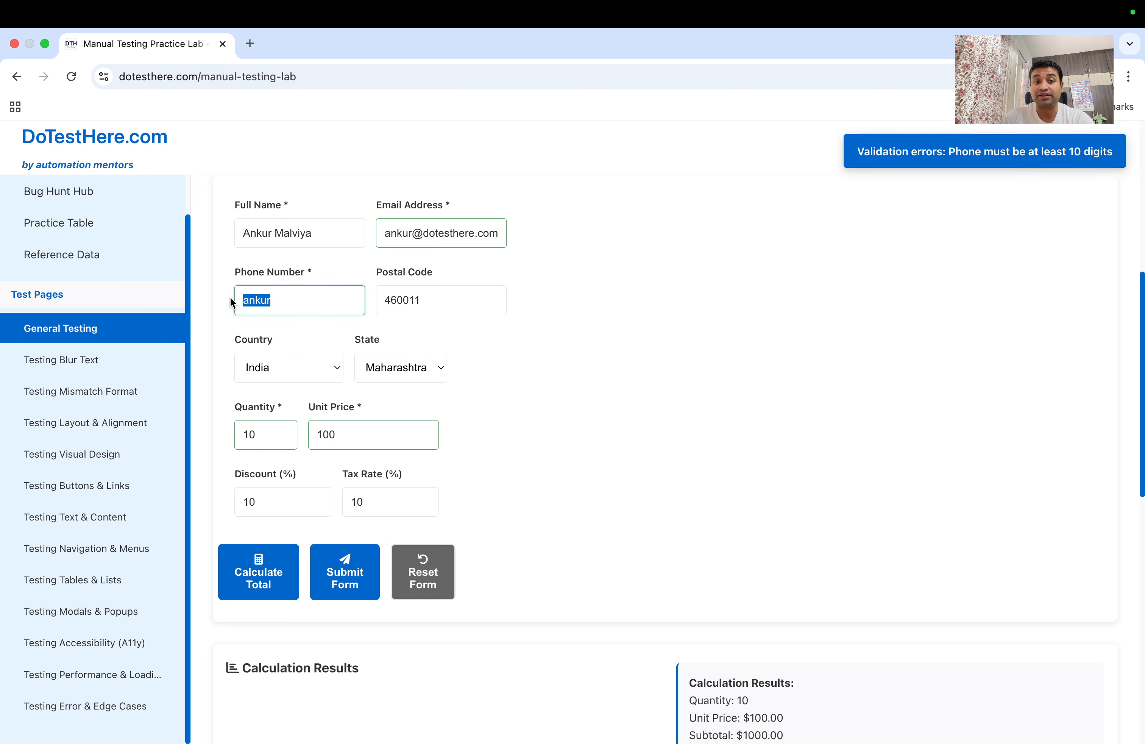
text(012)
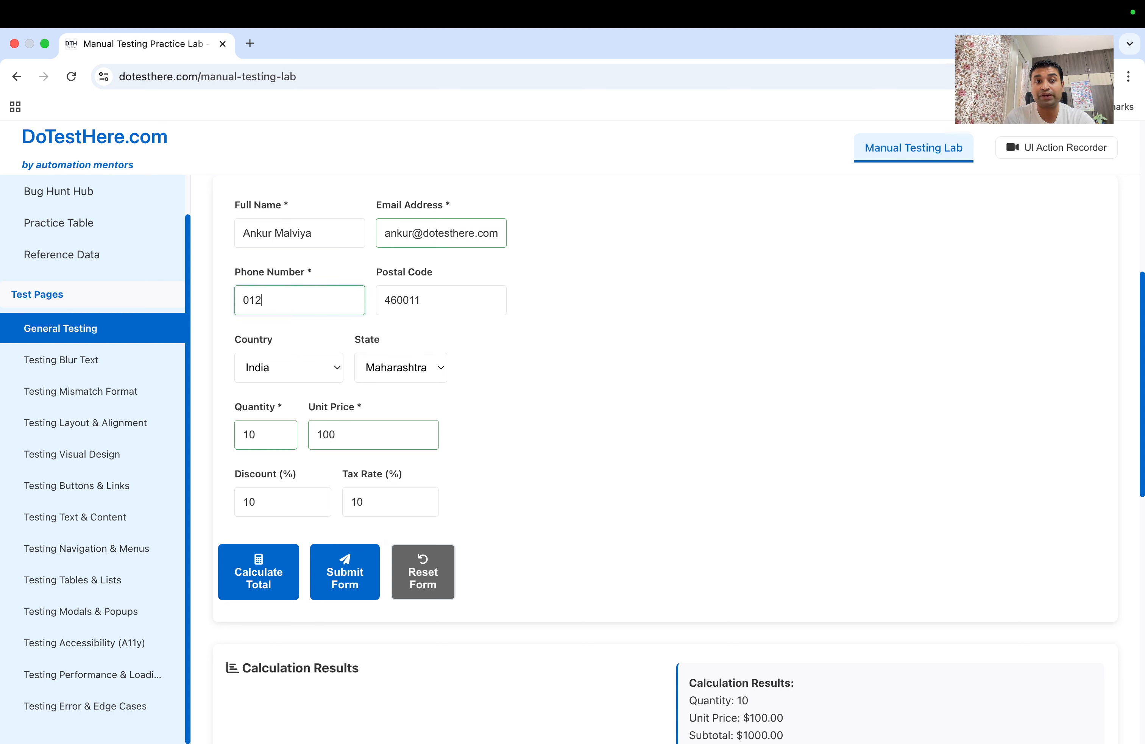
text(3456789)
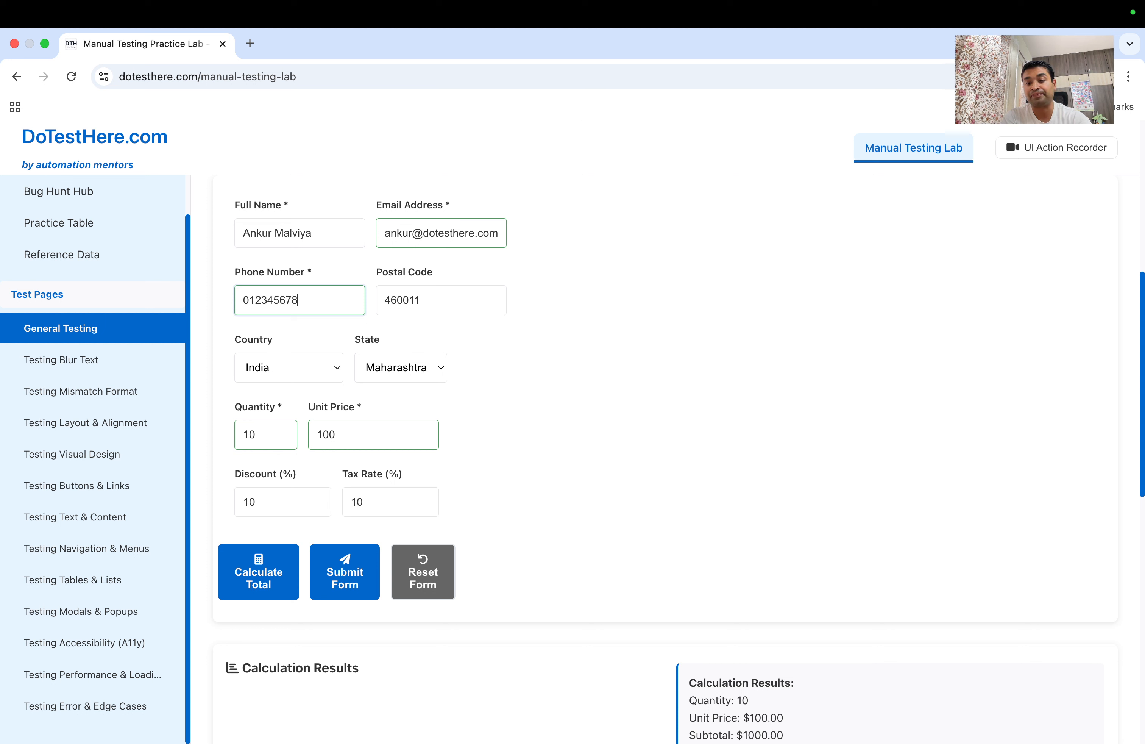
key(BackSpace)
key(BackSpace)
key(BackSpace)
key(BackSpace)
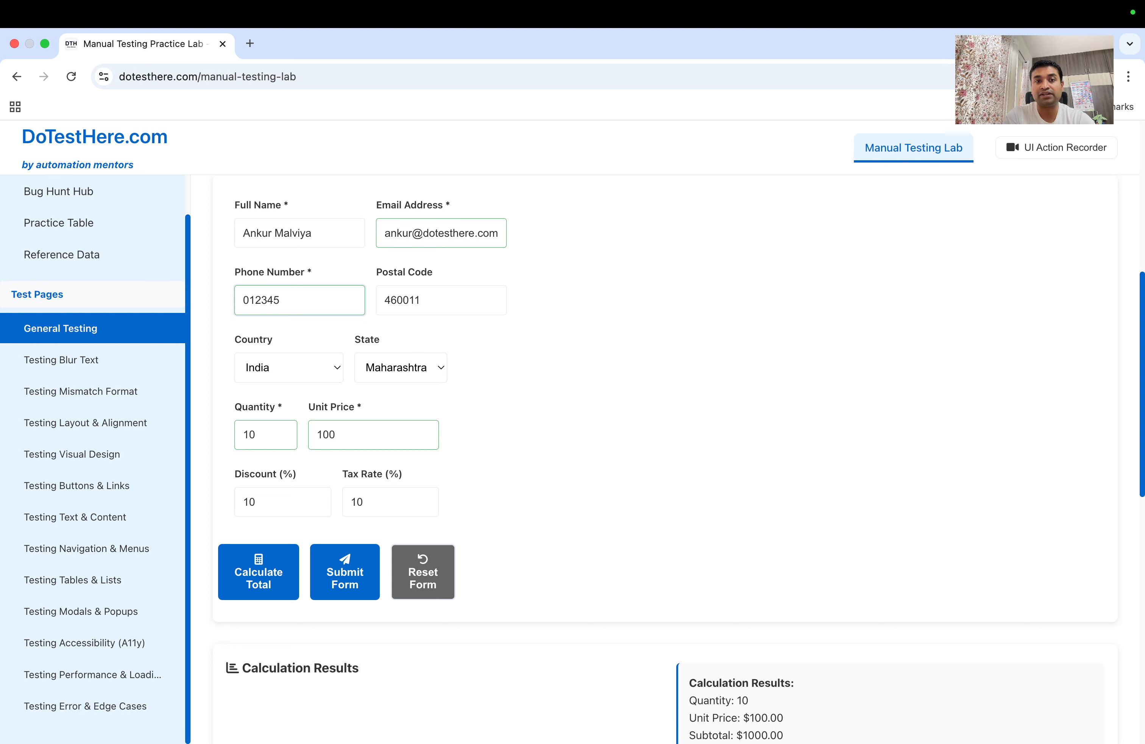
click(330, 597)
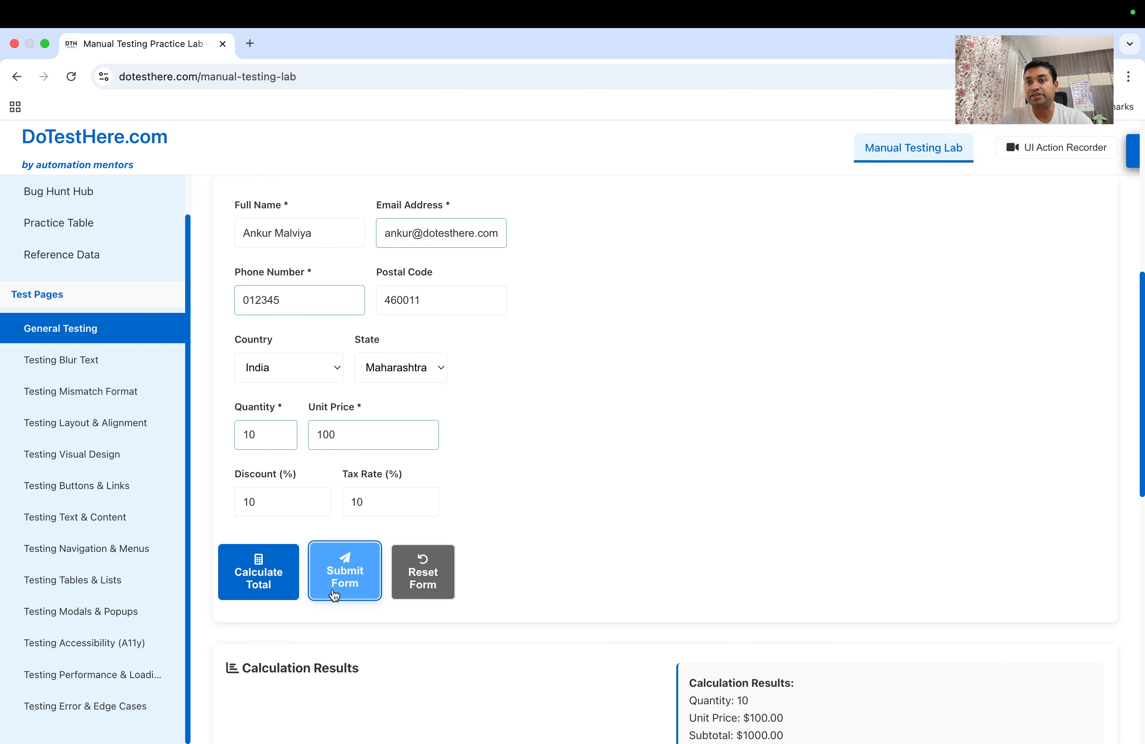
Append 12 to complete a ten-digit phone number and submit the form
click(351, 298)
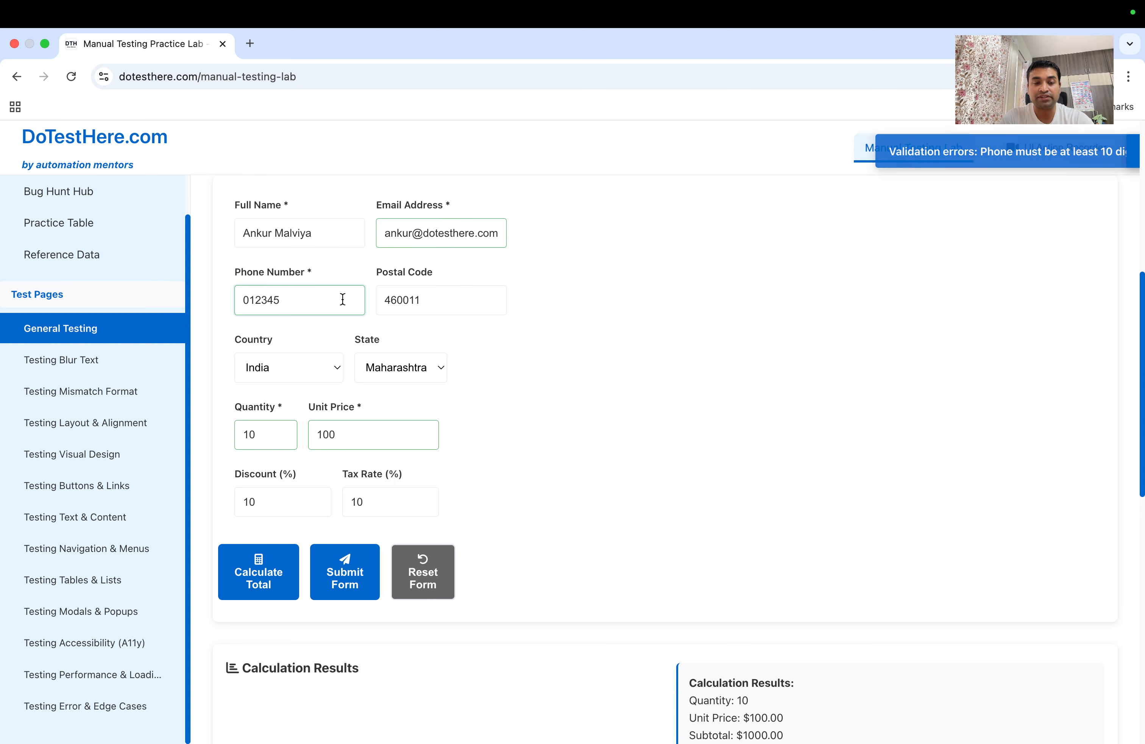
text(1231)
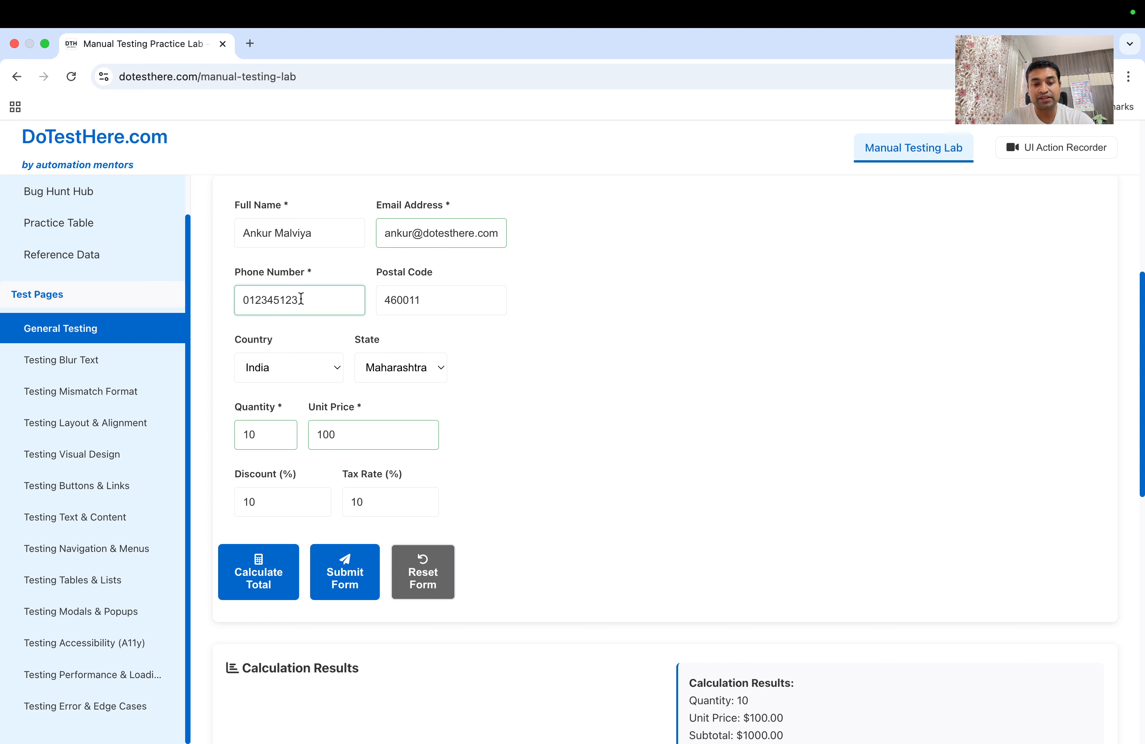
click(338, 573)
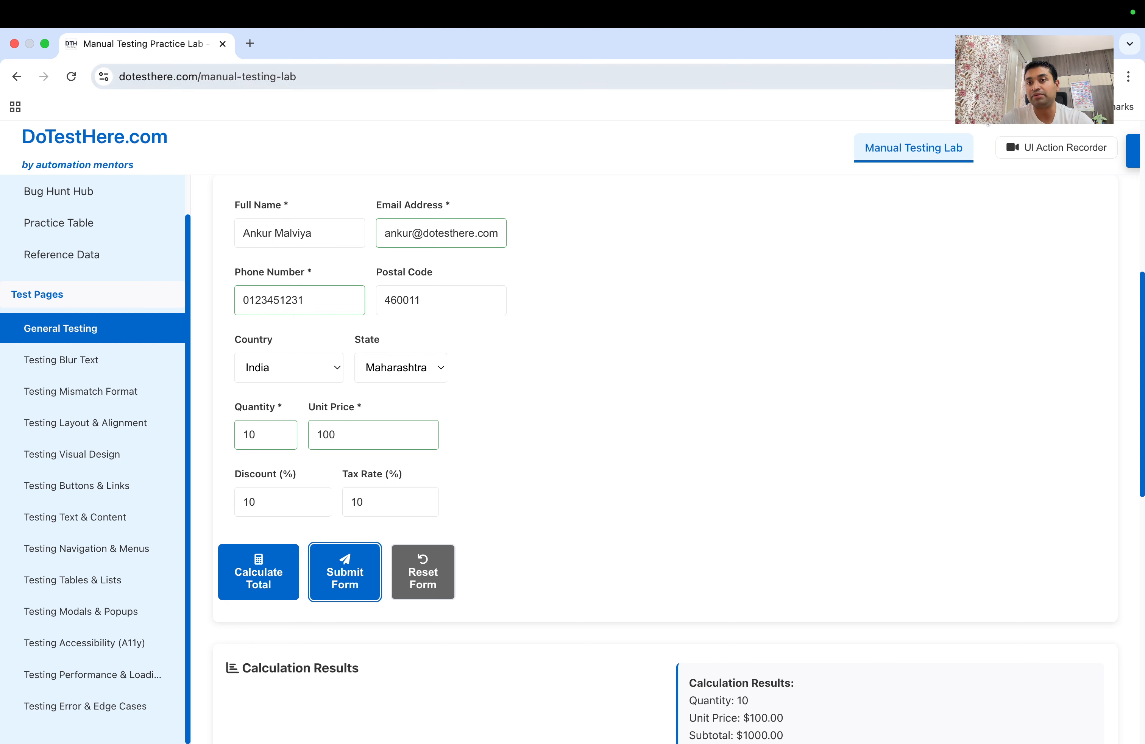
Replace the postal code with 'ankur' and submit to test postal code validation
double_click(397, 295)
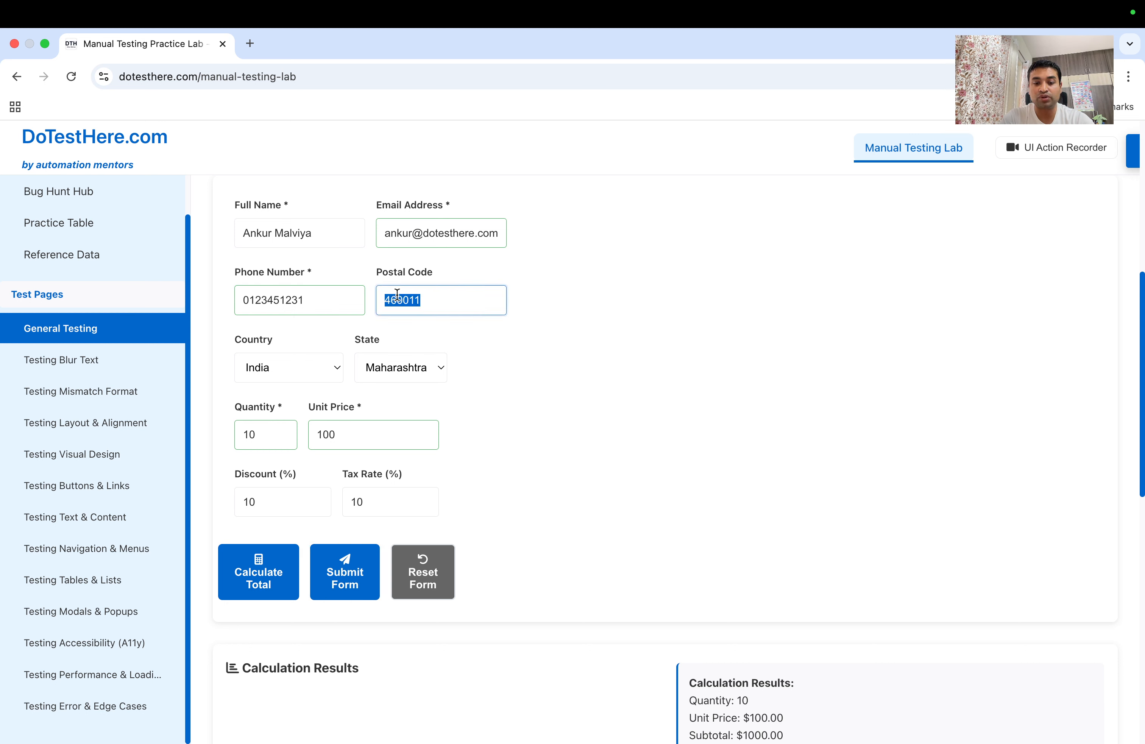
text(ankur)
click(351, 579)
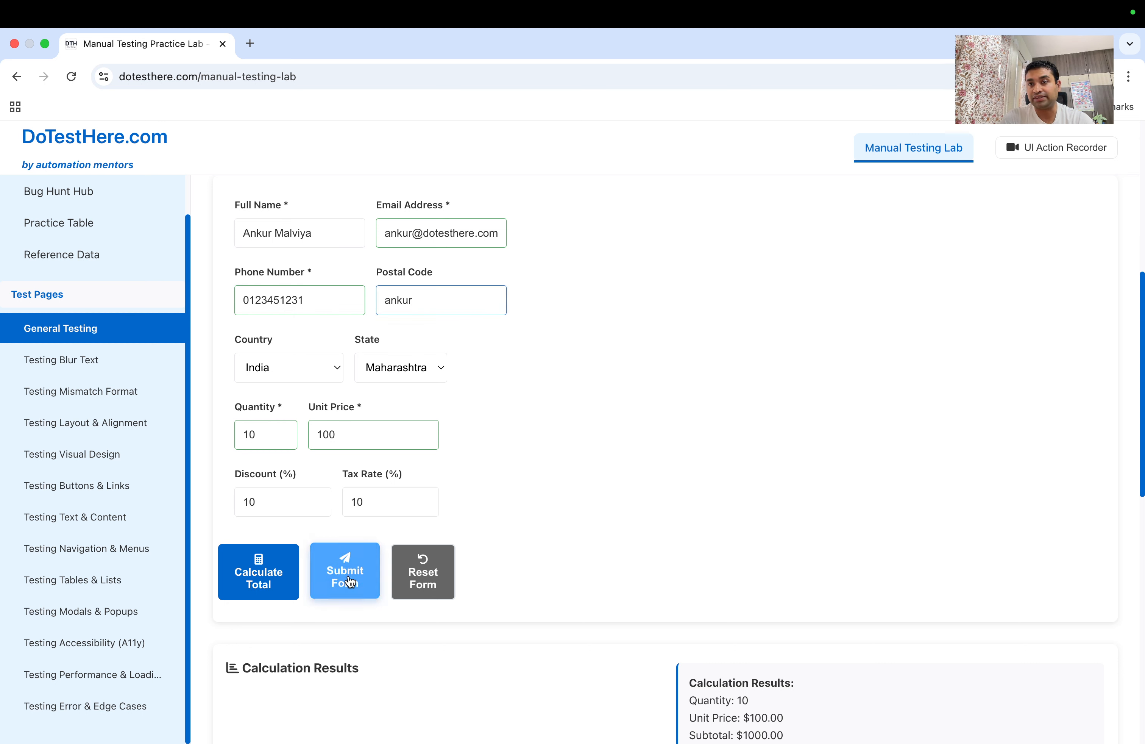
click(351, 581)
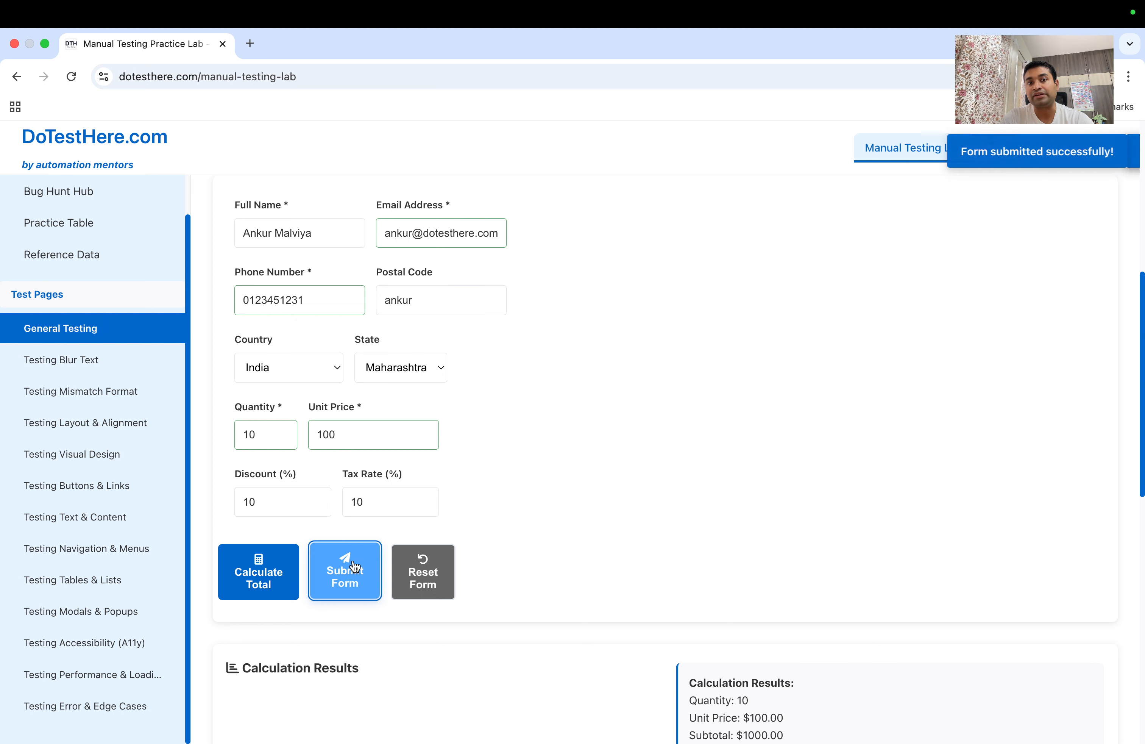
double_click(408, 300)
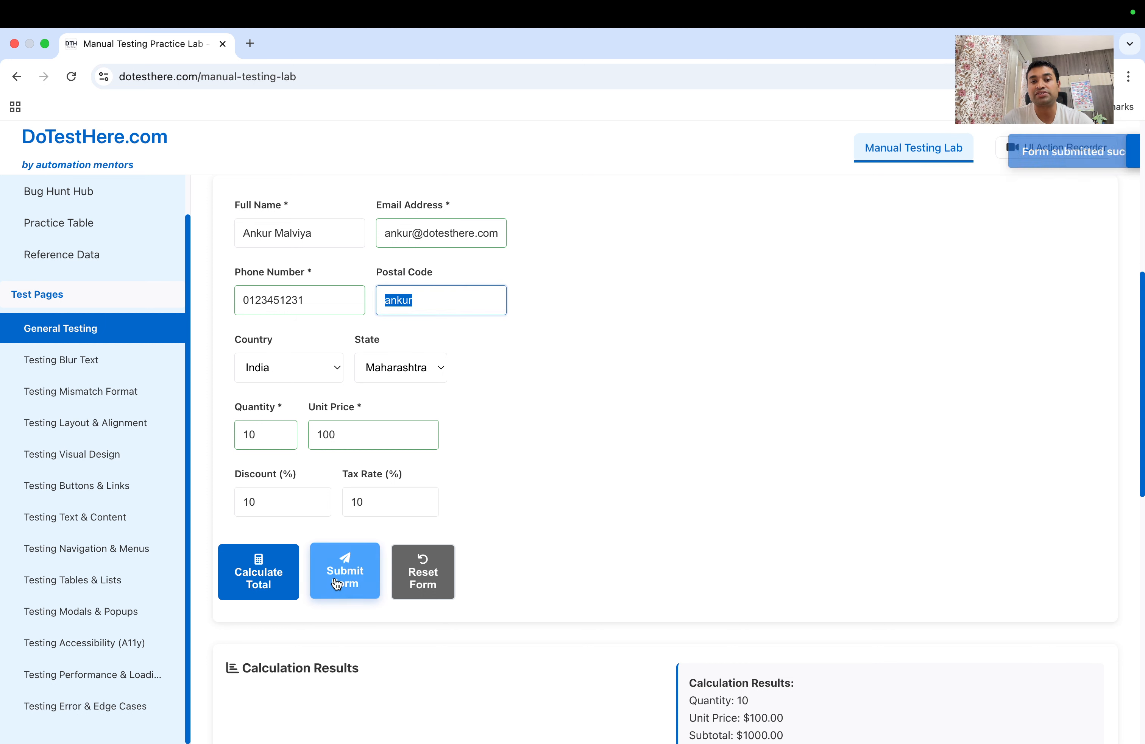
click(348, 591)
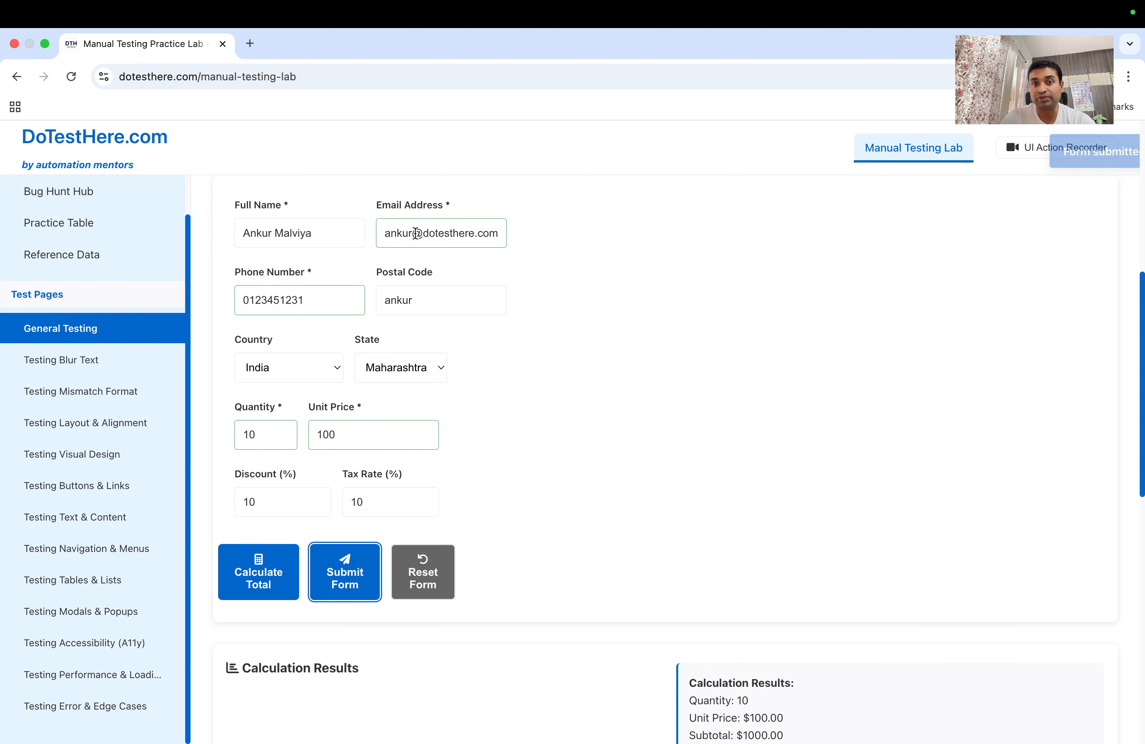
Strip the email's domain and submit, then append '@' and submit again
drag(416, 234, 503, 234)
key(BackSpace)
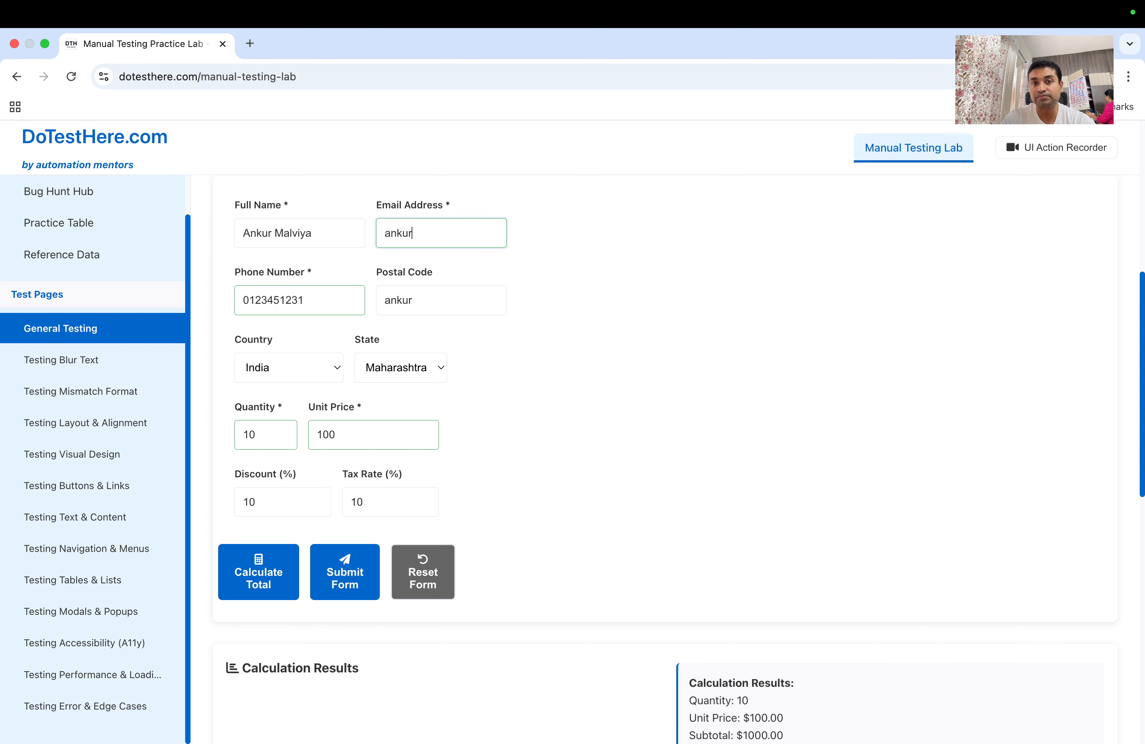
click(334, 595)
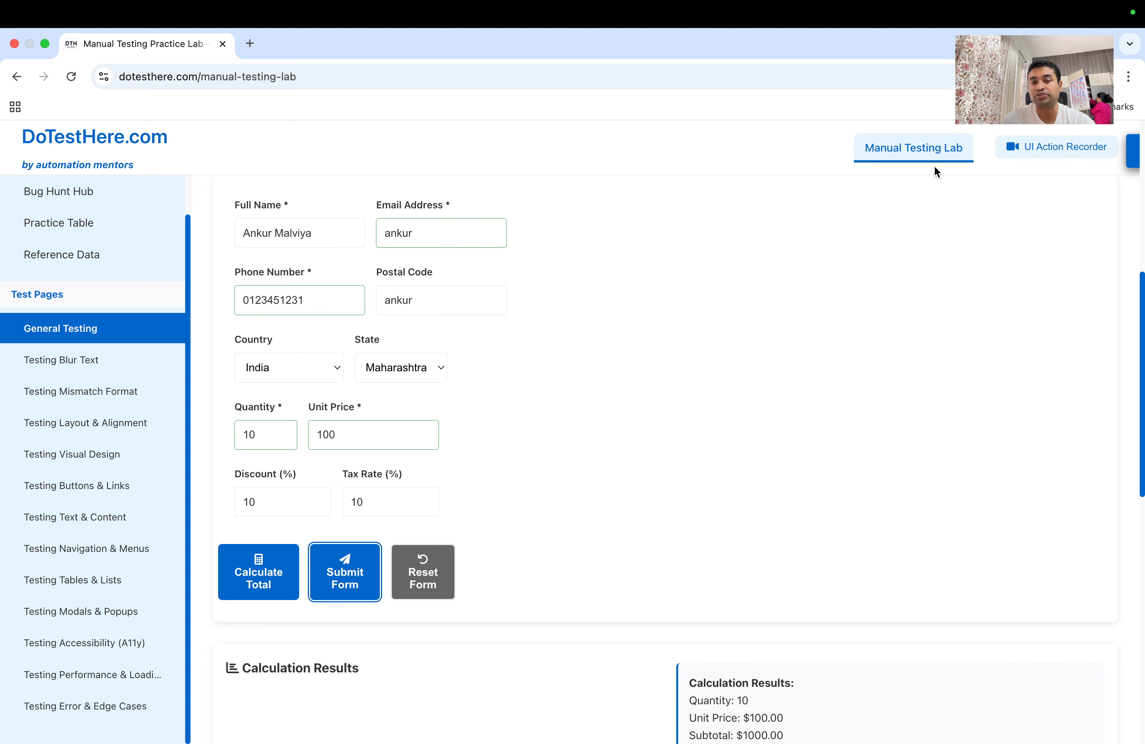
click(467, 229)
text(@)
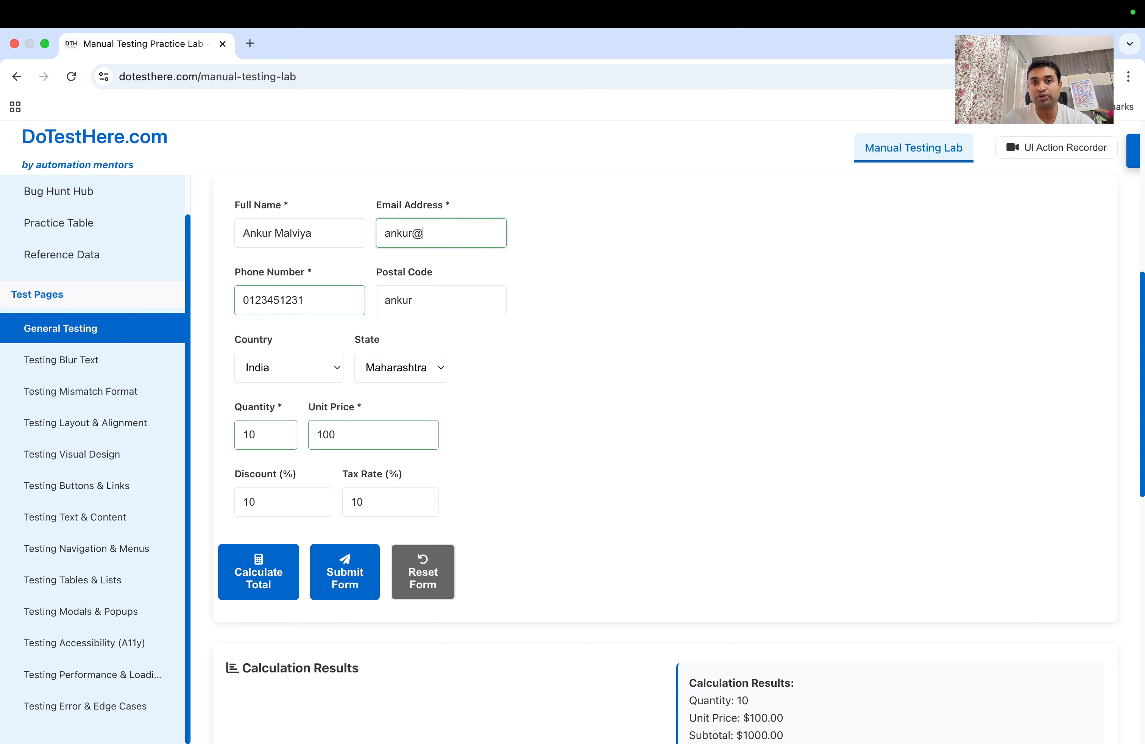
click(357, 563)
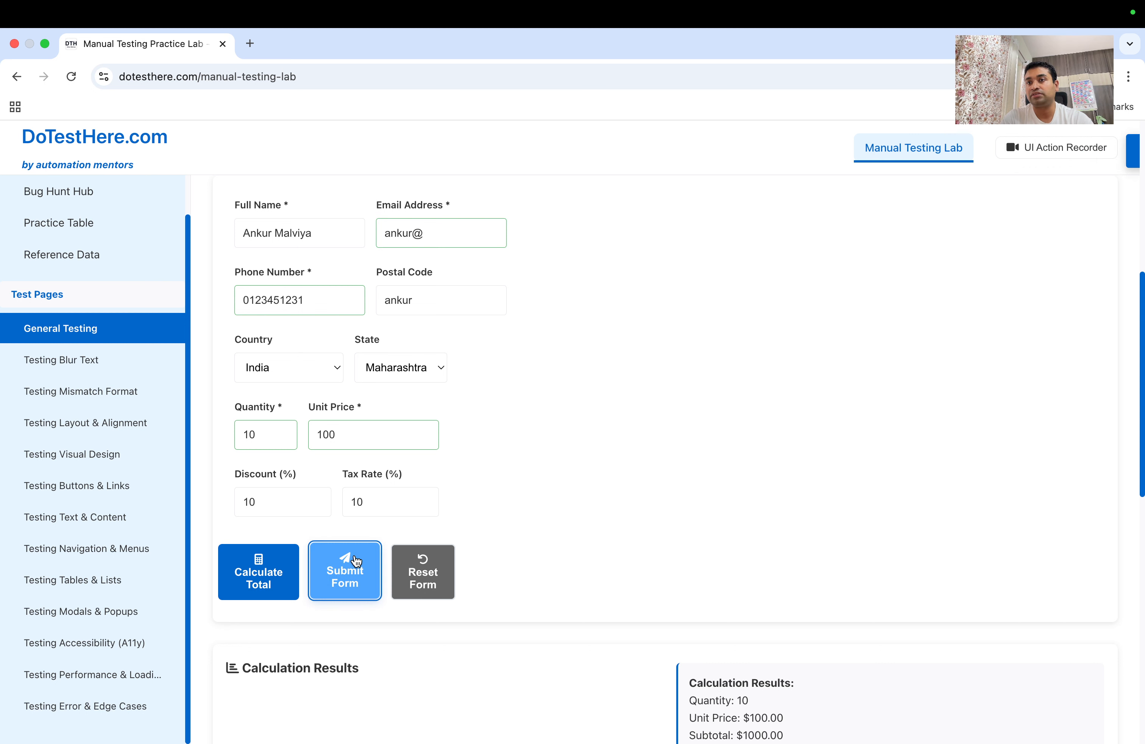
click(356, 562)
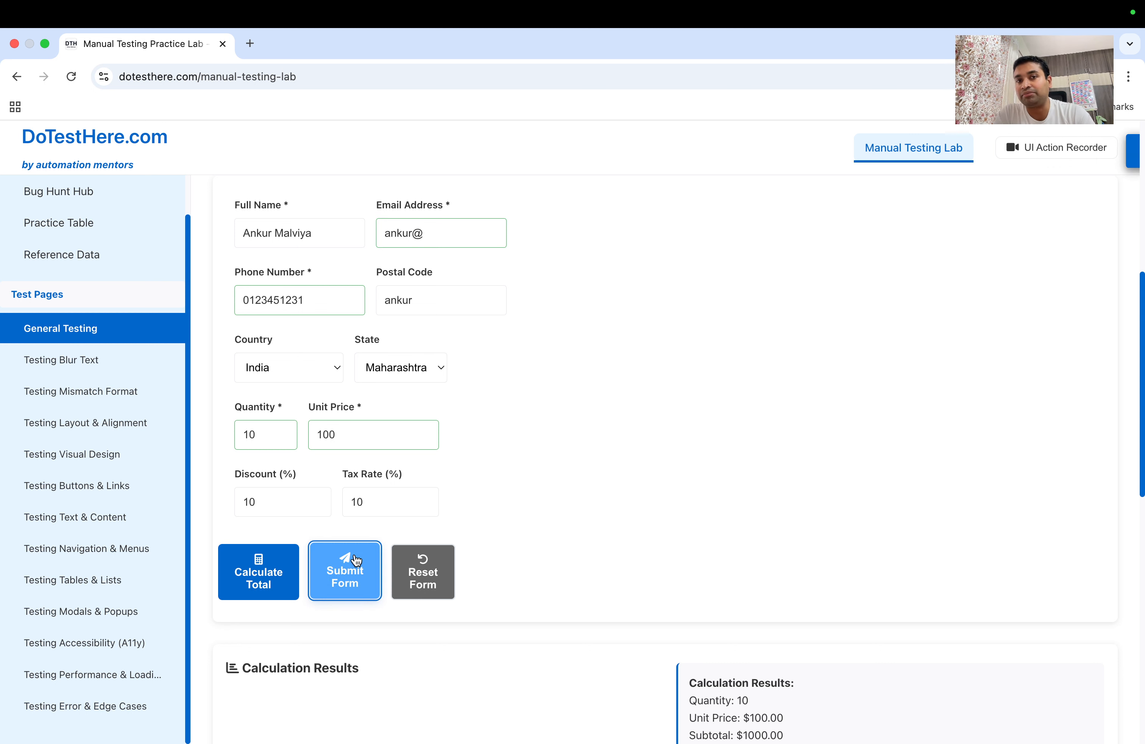
Overwrite the Full Name with the digits 1234456 and submit the form
drag(311, 233, 190, 233)
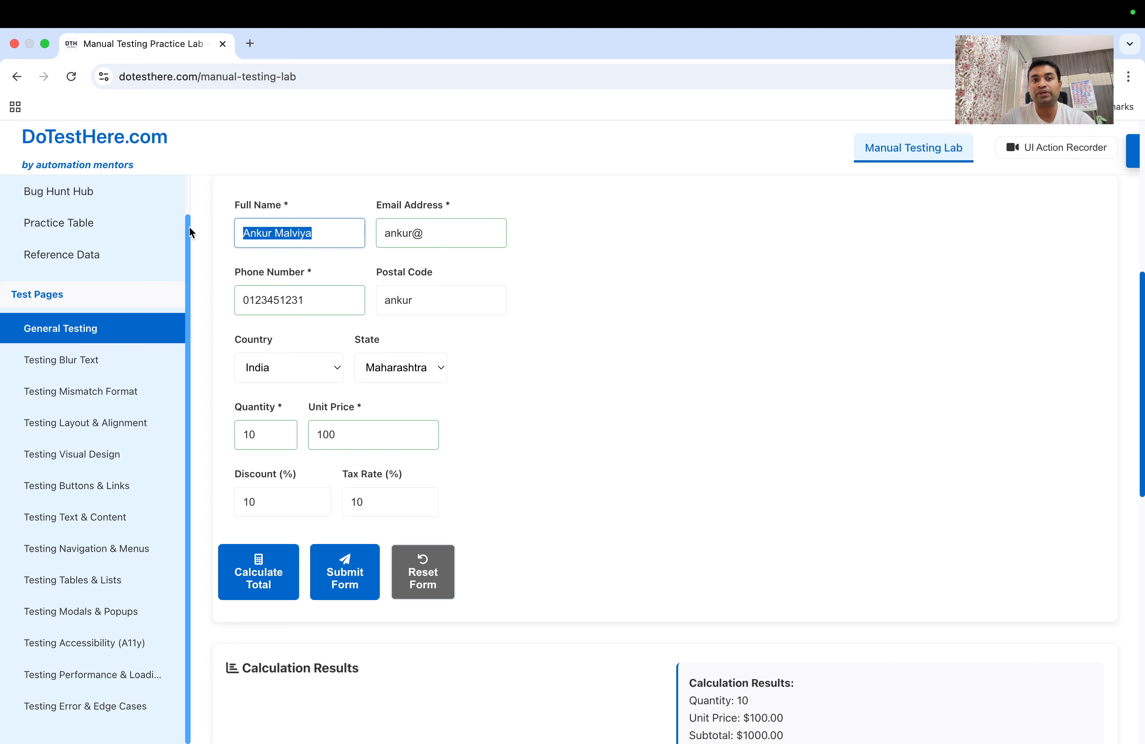
text(123)
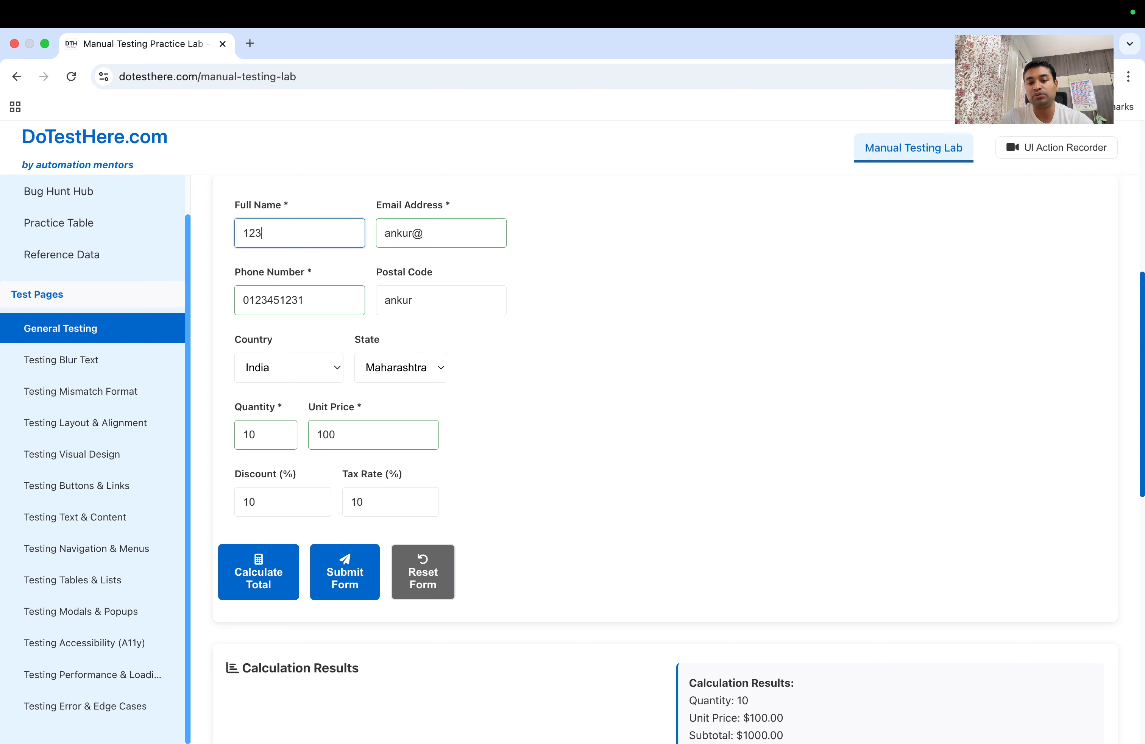
text(4456)
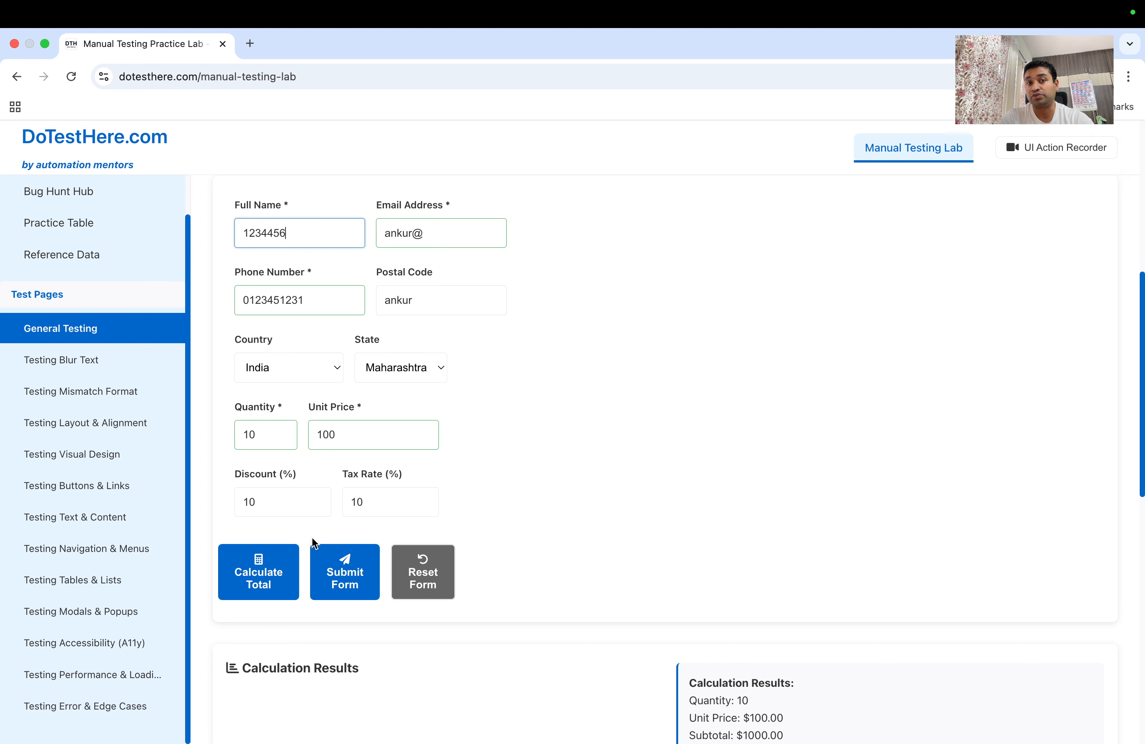
double_click(286, 205)
click(364, 587)
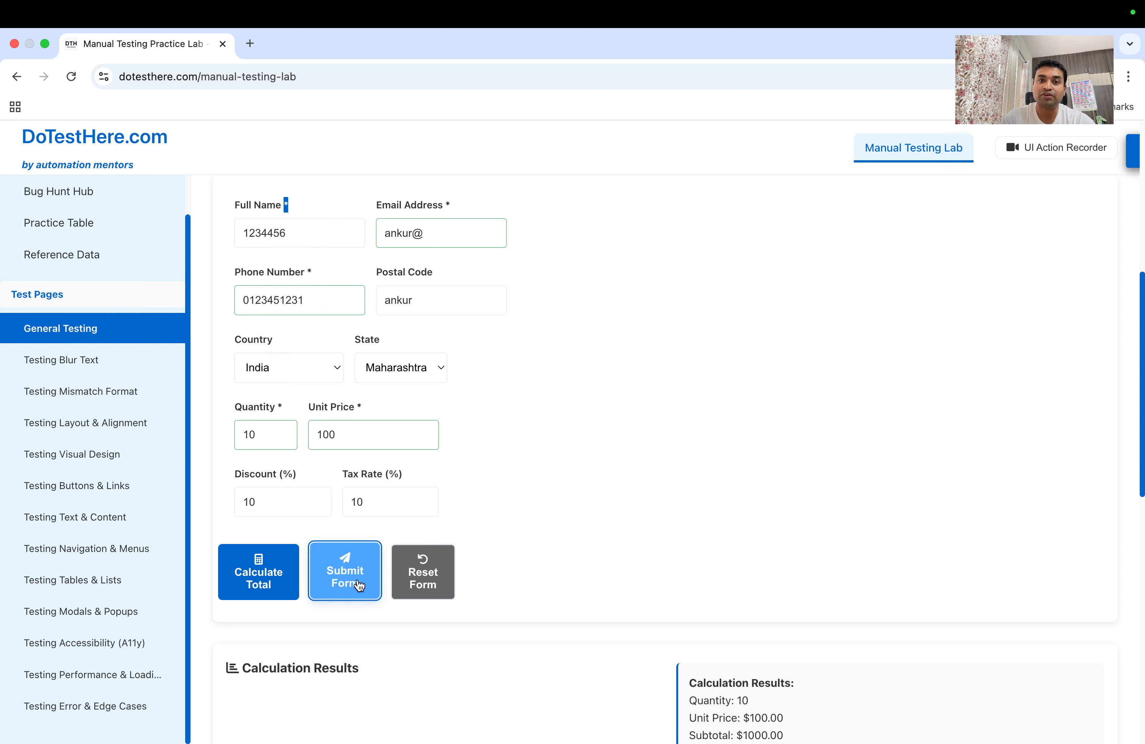
click(282, 235)
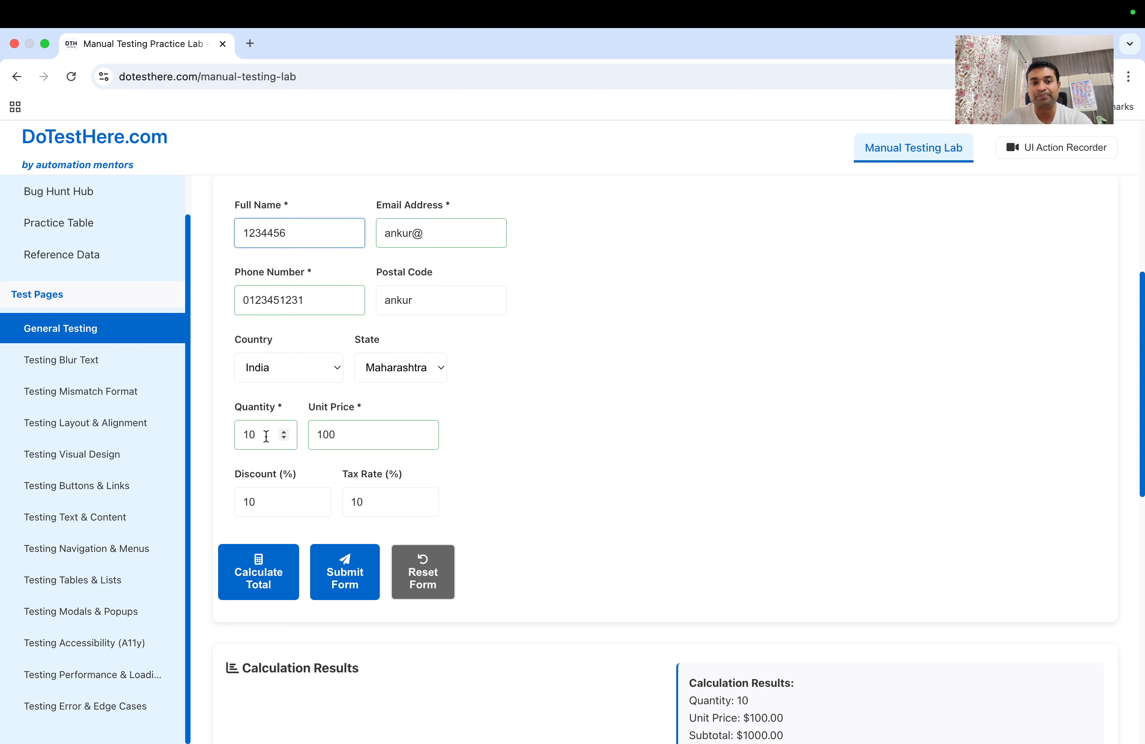
Make the quantity -10 and recalculate, highlighting the $-990.00 total
scroll(265, 438, down, 3)
scroll(264, 438, down, 3)
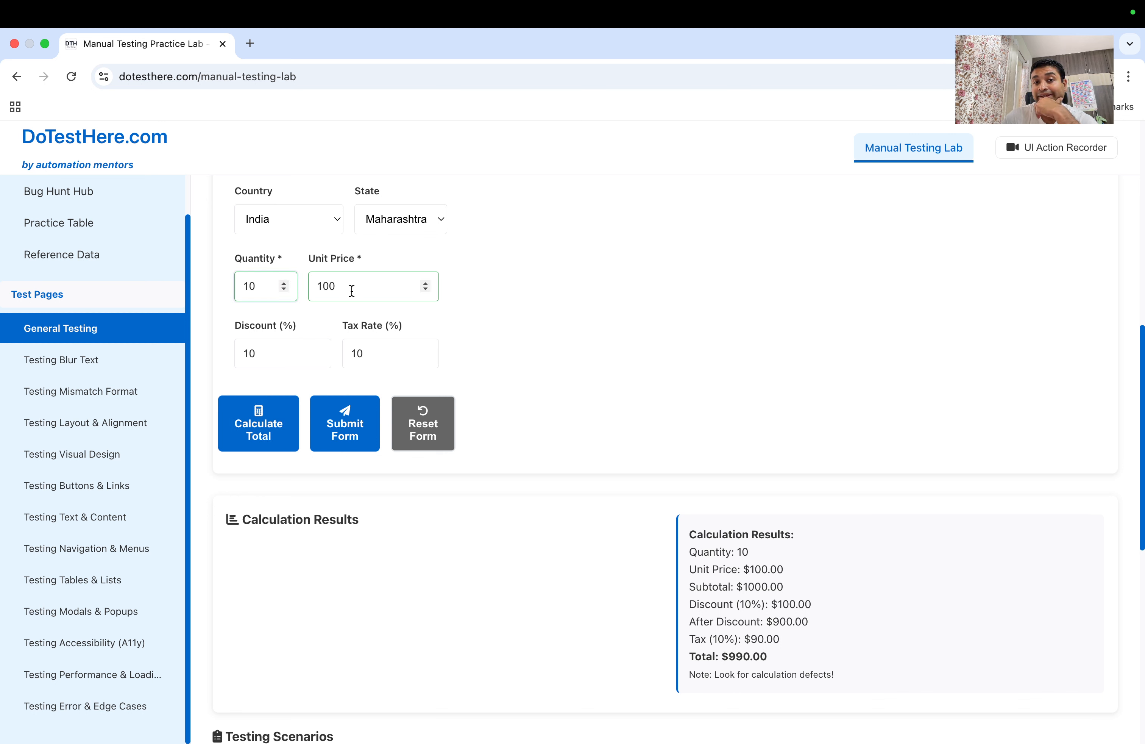
click(244, 285)
text(-)
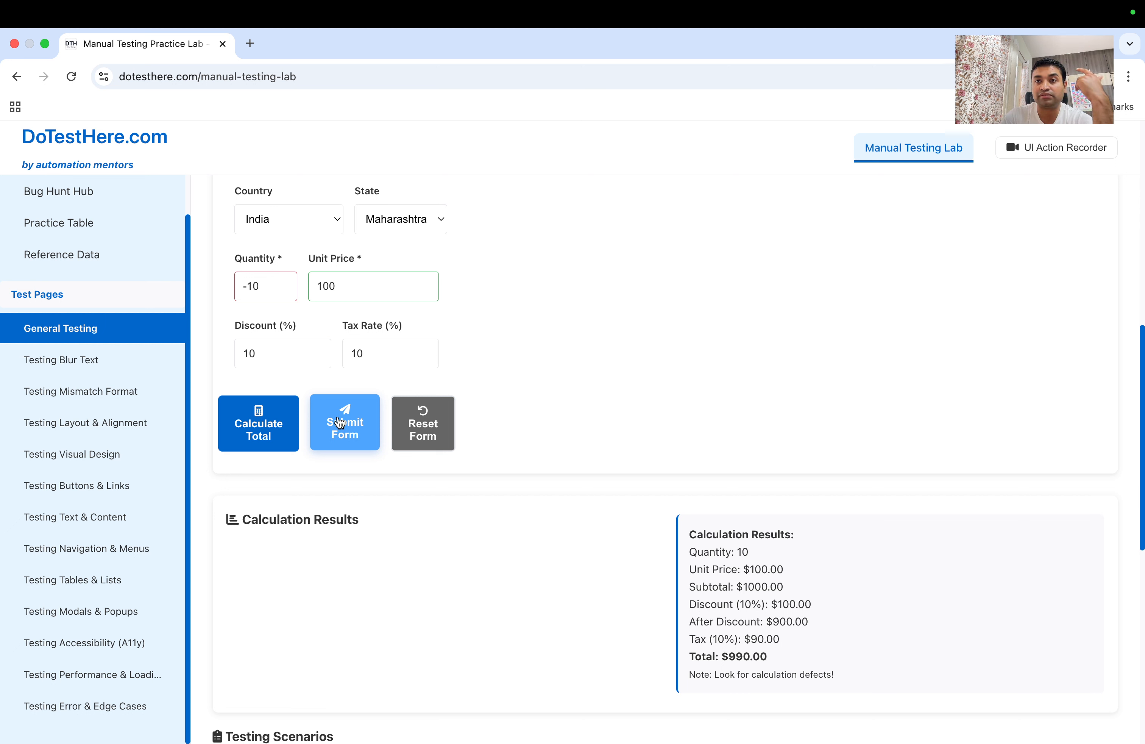
click(267, 441)
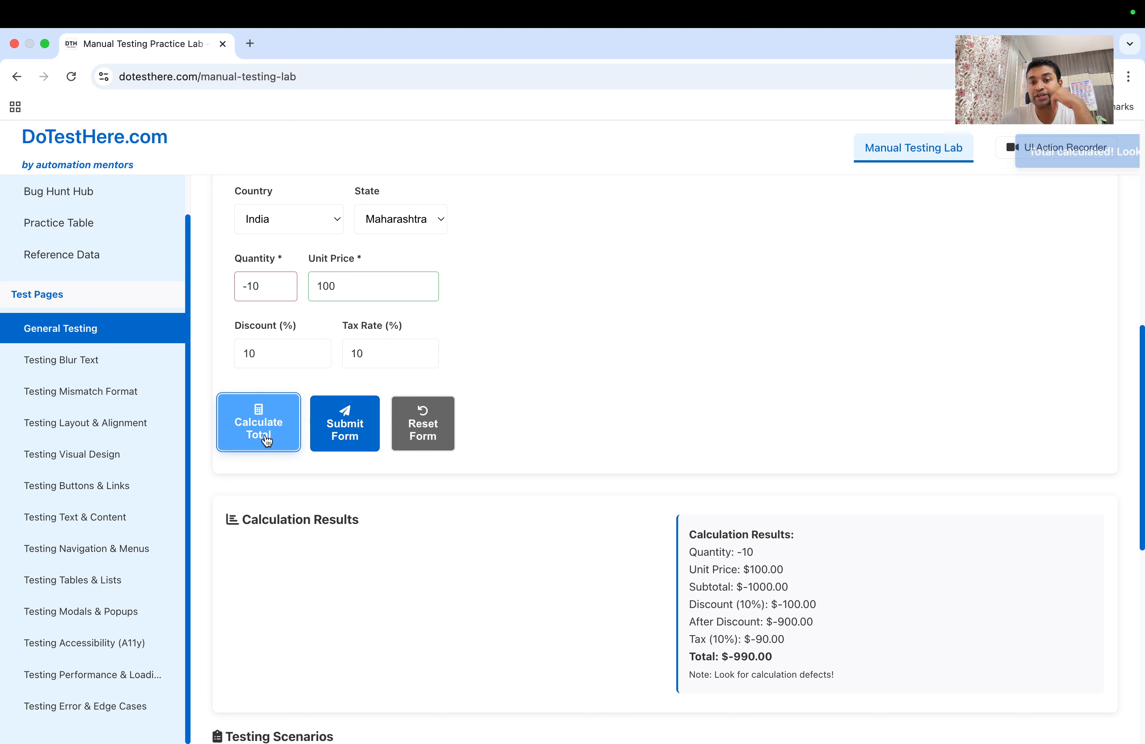
mouse_move(894, 727)
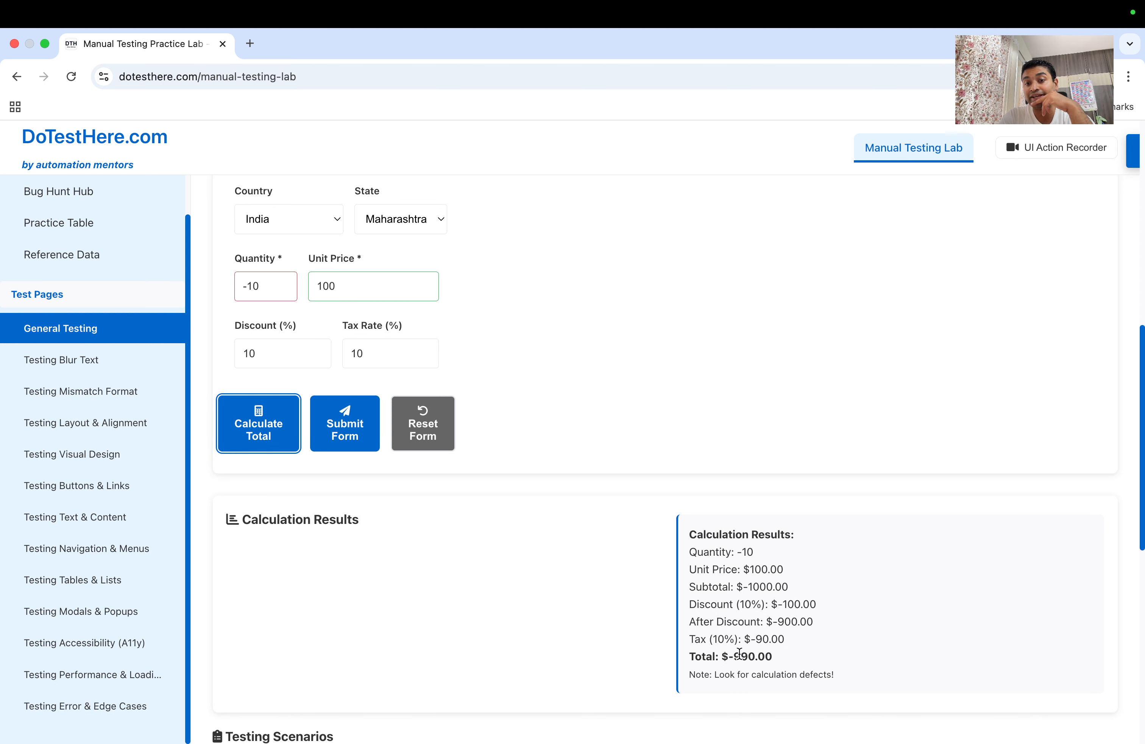
drag(735, 655, 766, 656)
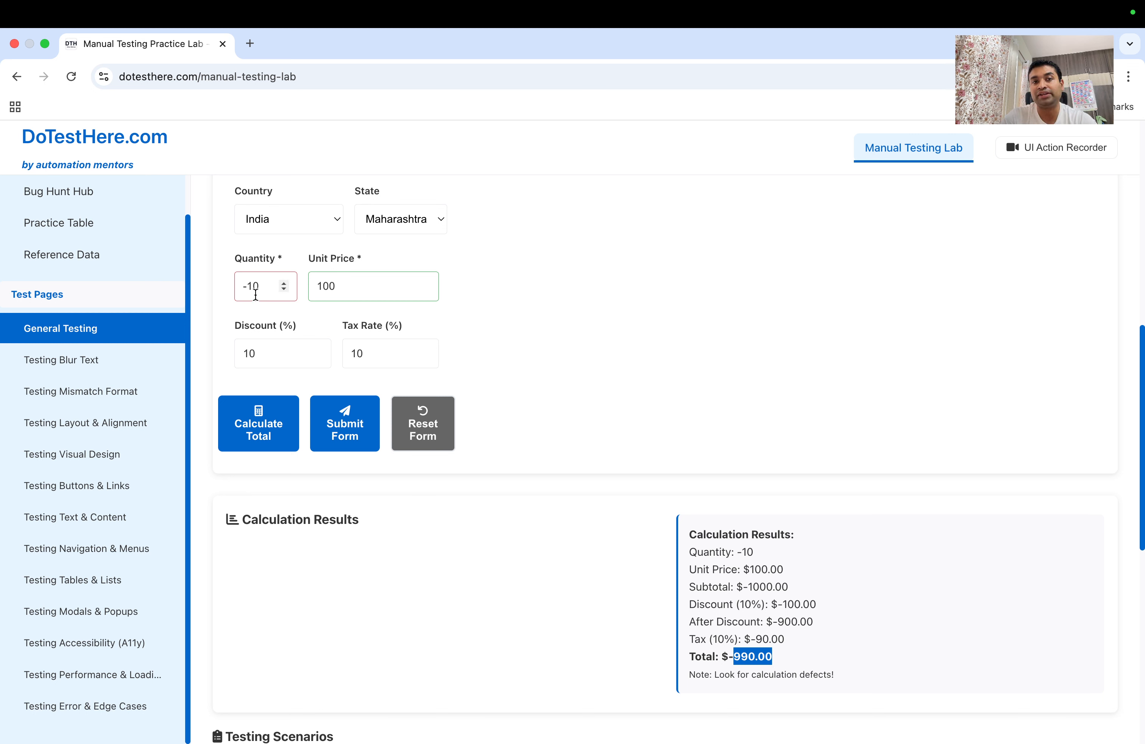
Remove the minus sign to restore the quantity to 10
mouse_move(255, 291)
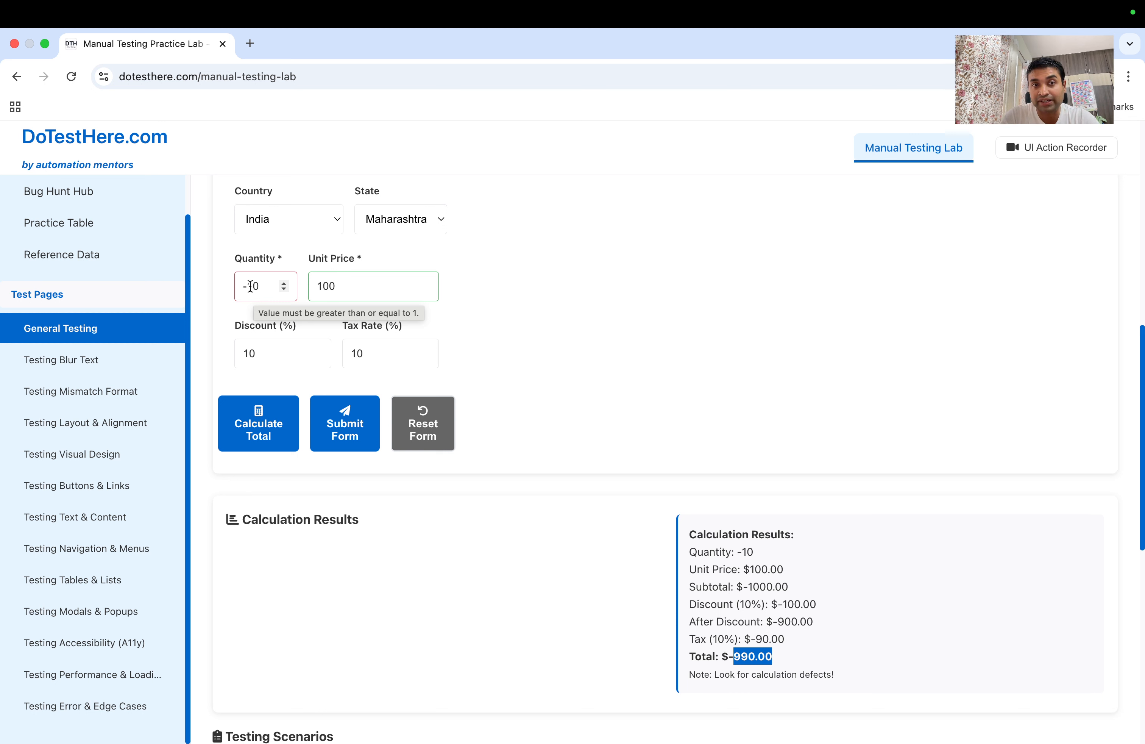
drag(249, 286, 237, 287)
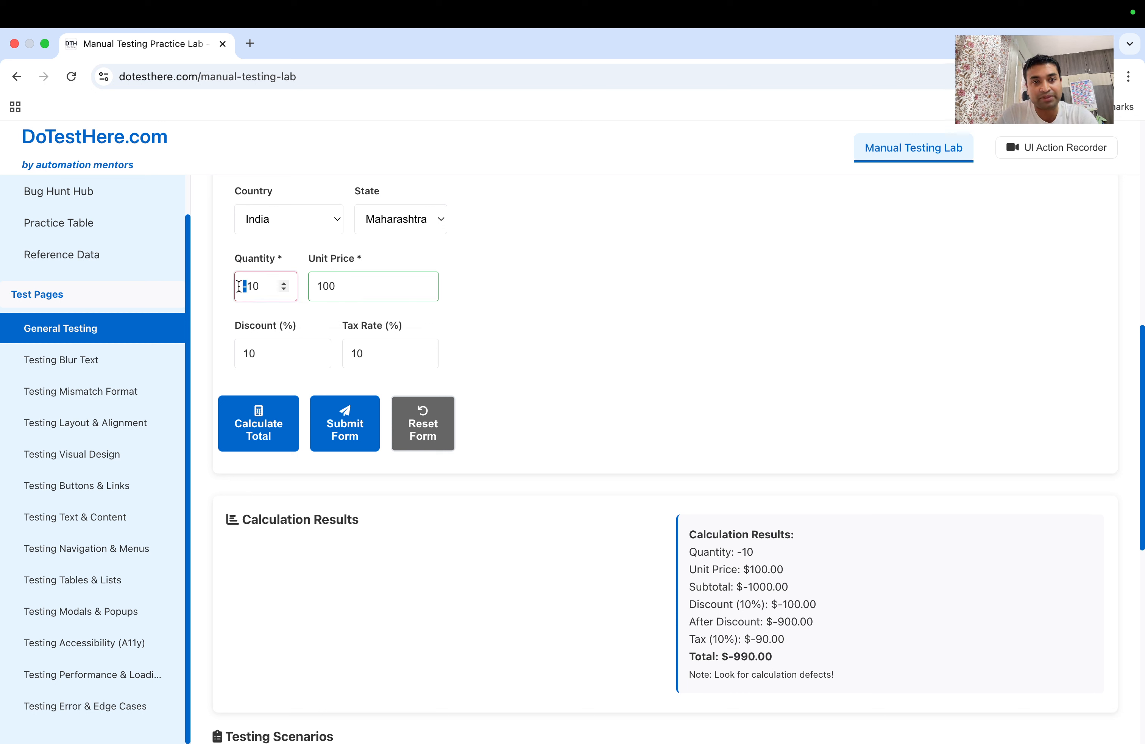
click(342, 286)
drag(248, 284, 234, 288)
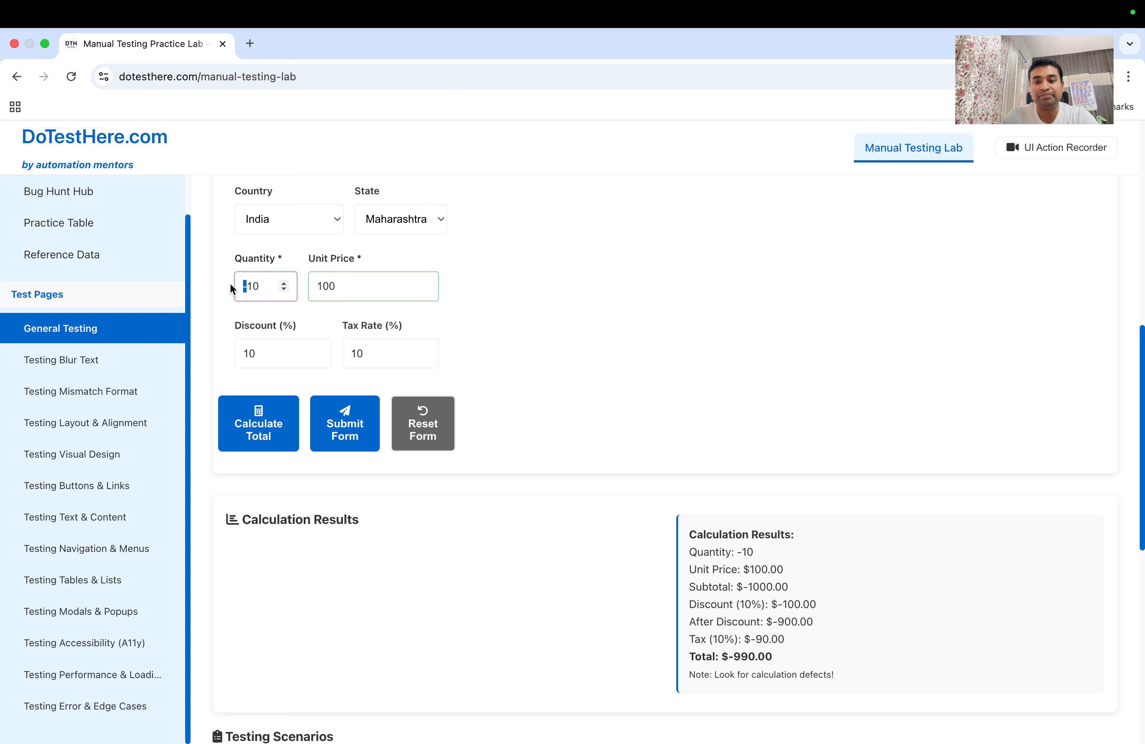
key(BackSpace)
Set discount to 10000% and quantity to 1, recalculate, and highlight the $10000.00 discount
click(263, 354)
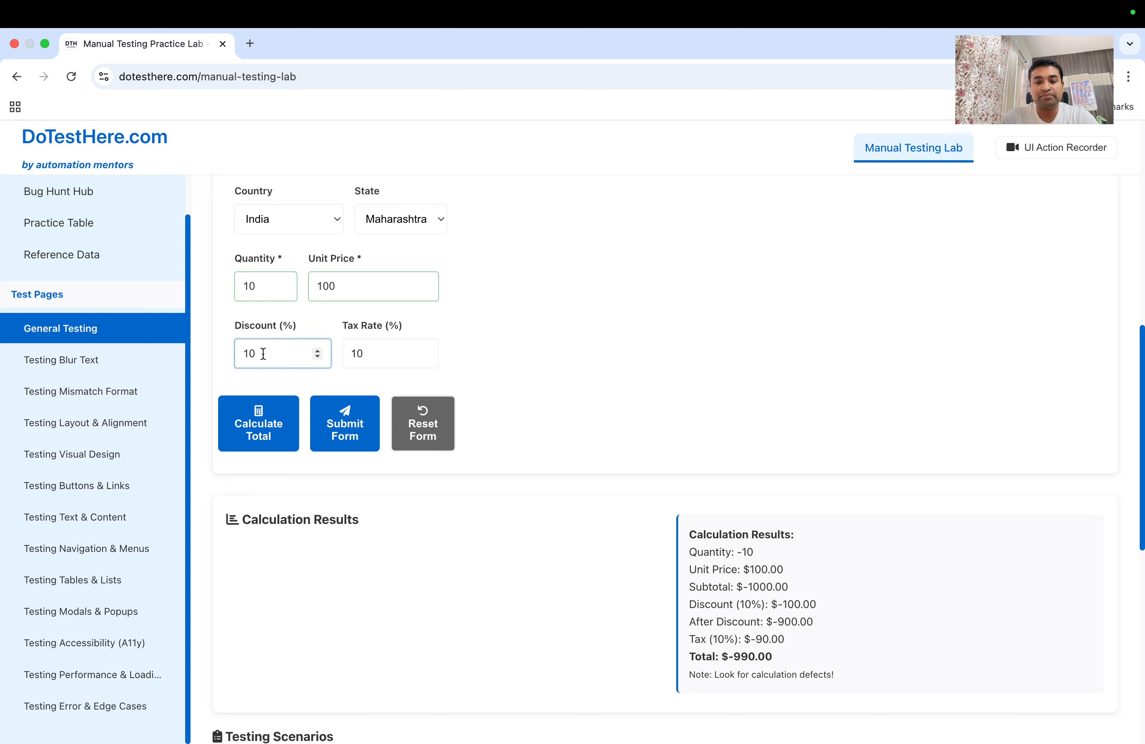
text(000)
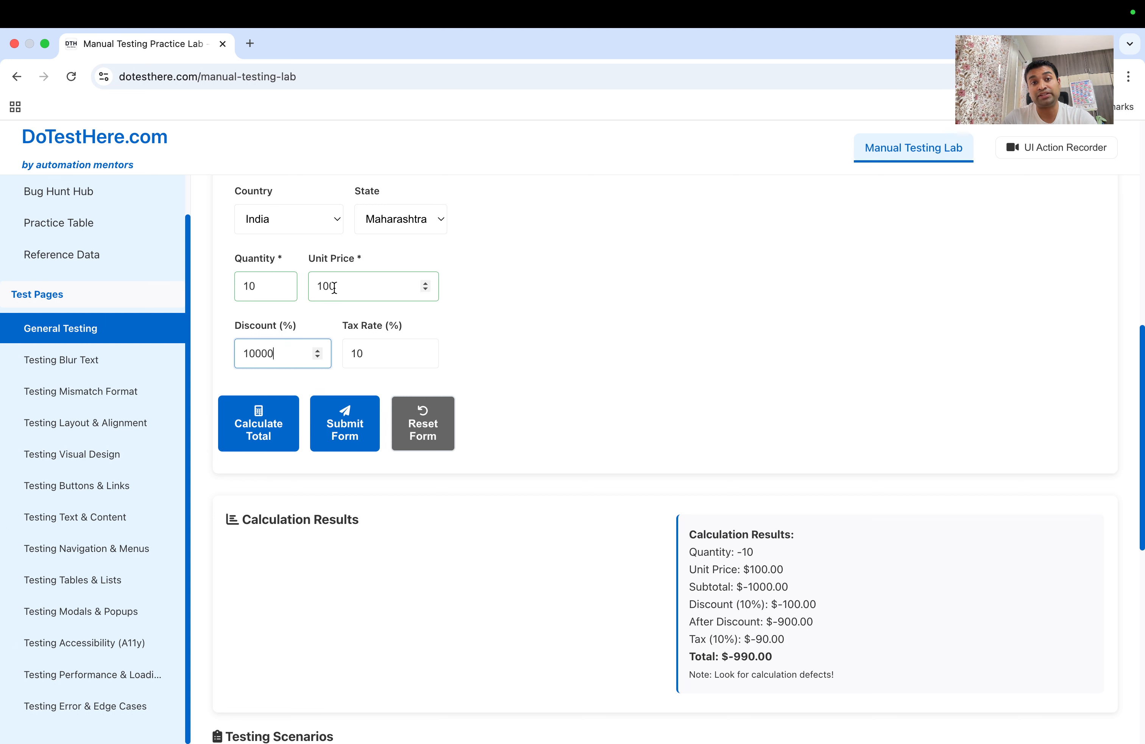
drag(336, 286, 238, 287)
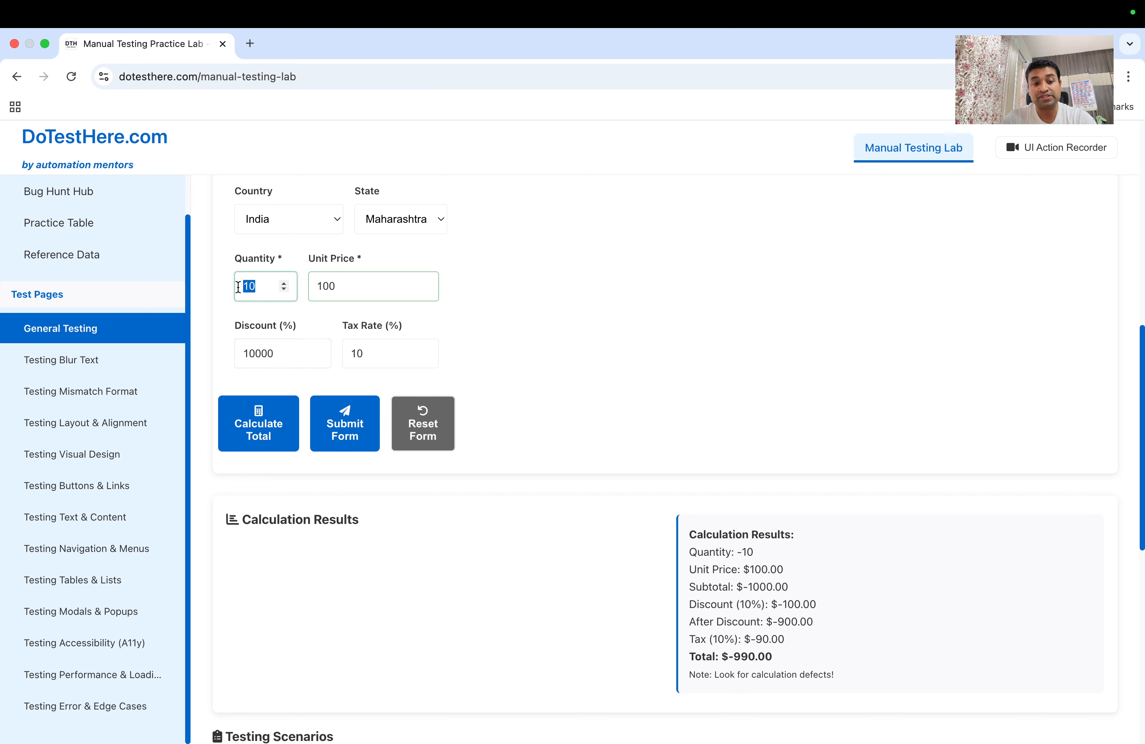
text(1)
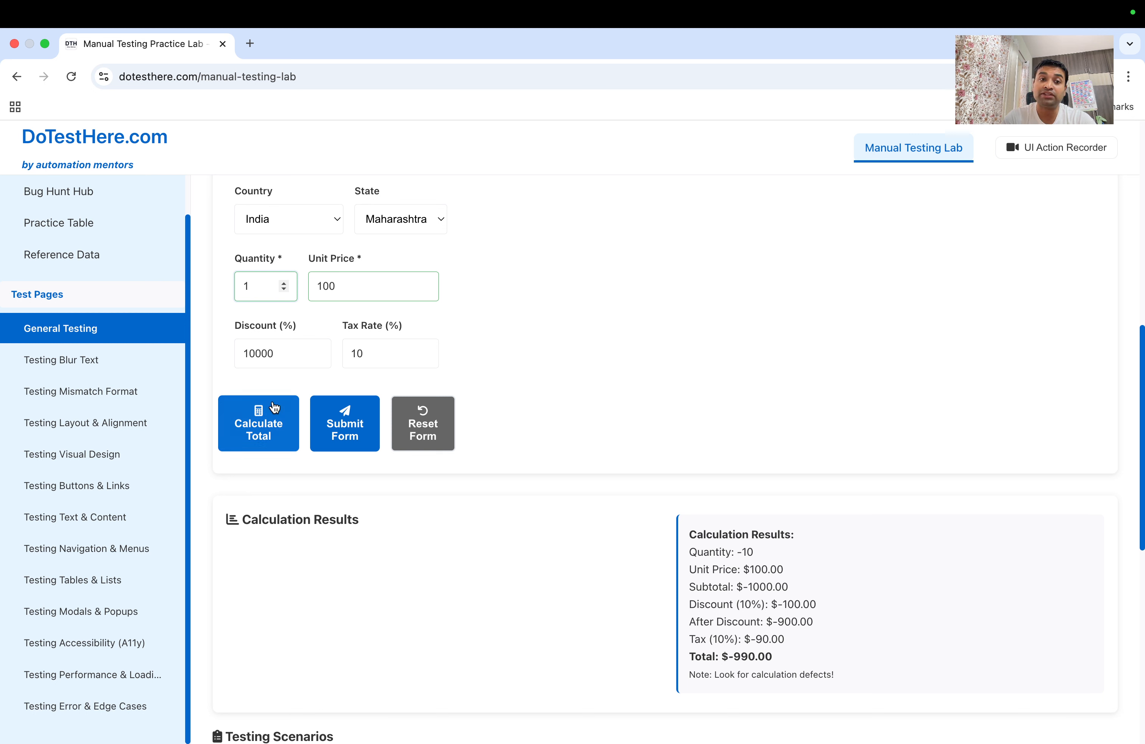
click(271, 440)
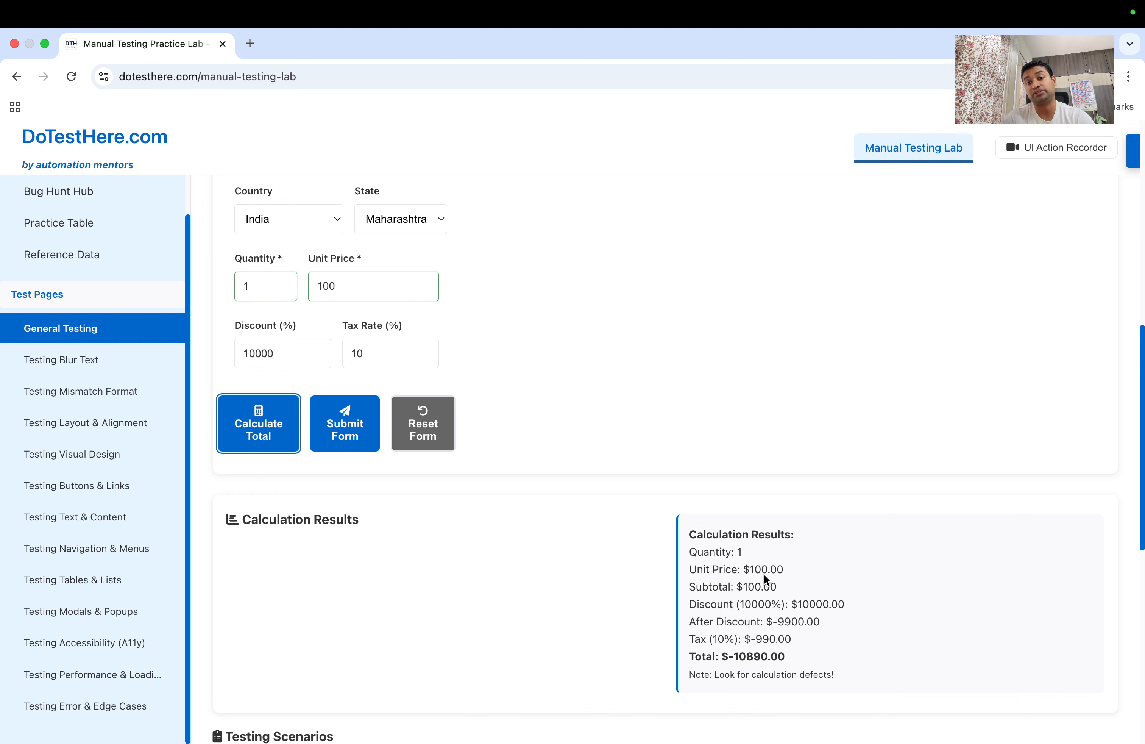
drag(791, 604, 823, 604)
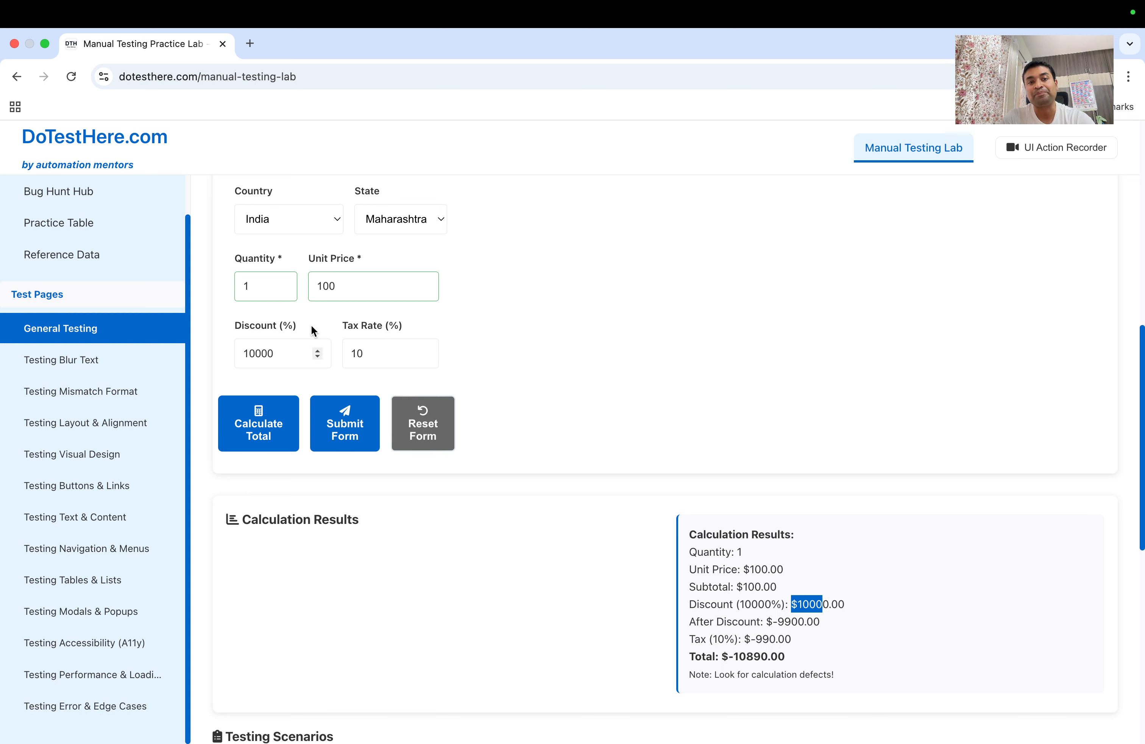
Change the discount to -100% and recalculate, getting $200.00 after discount and $220.00 total
double_click(276, 353)
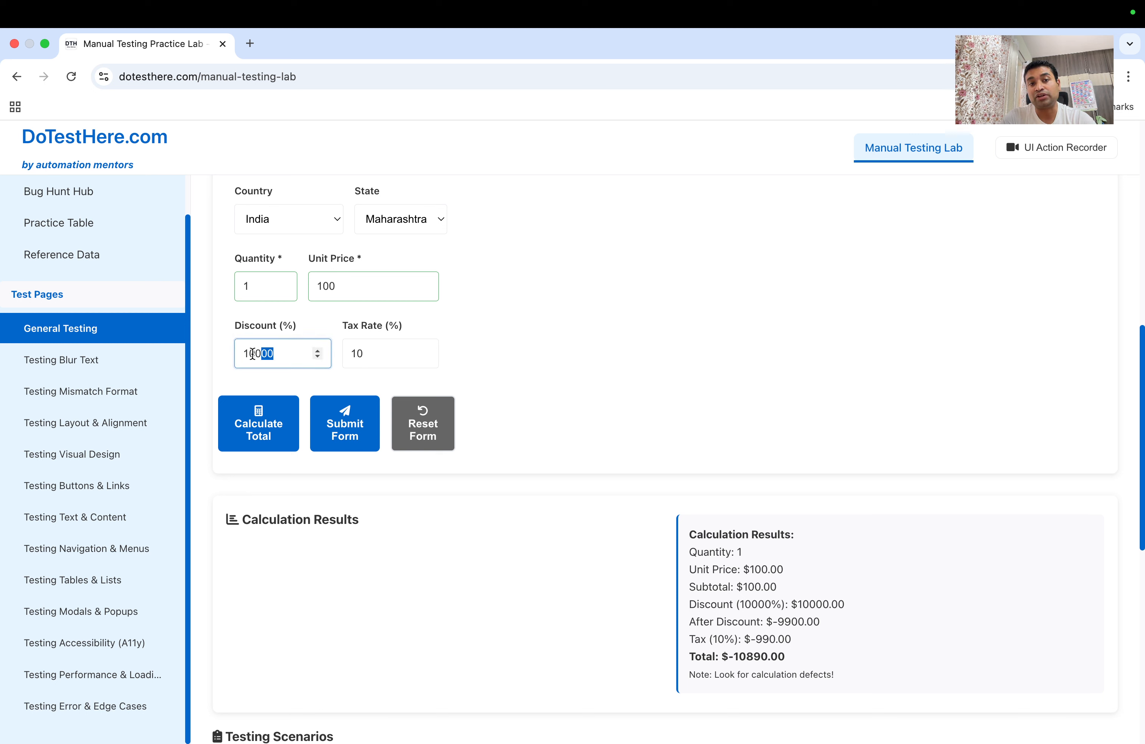
text(-)
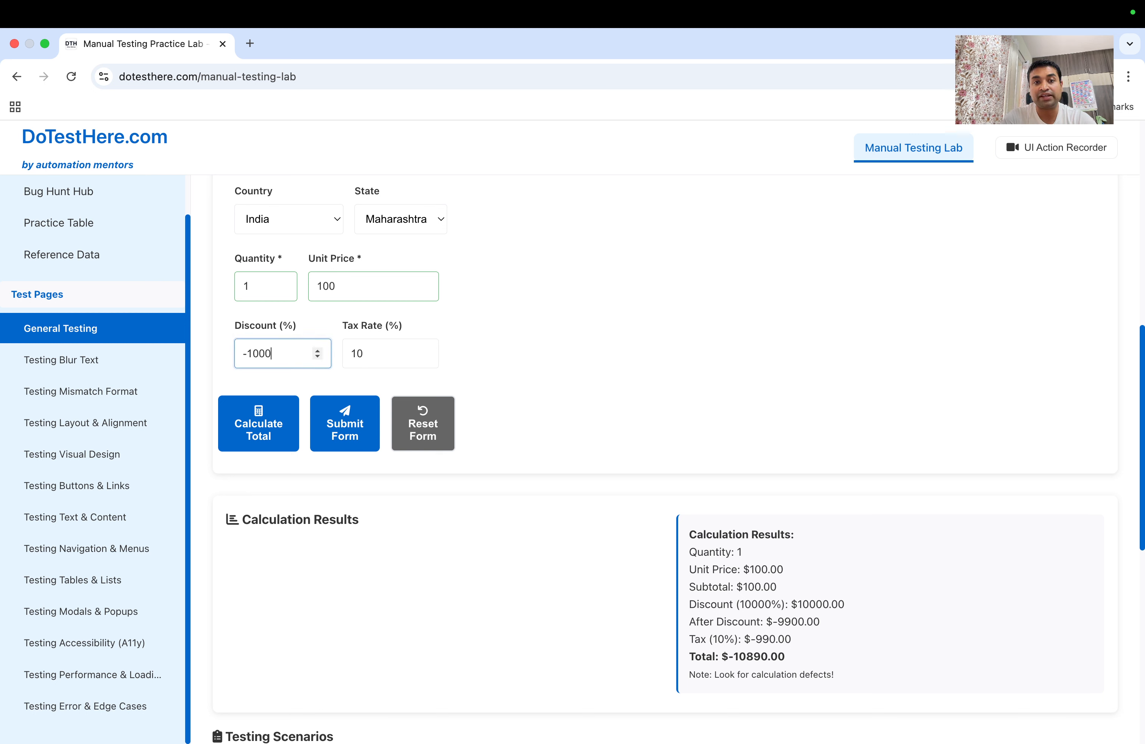
key(BackSpace)
key(BackSpace)
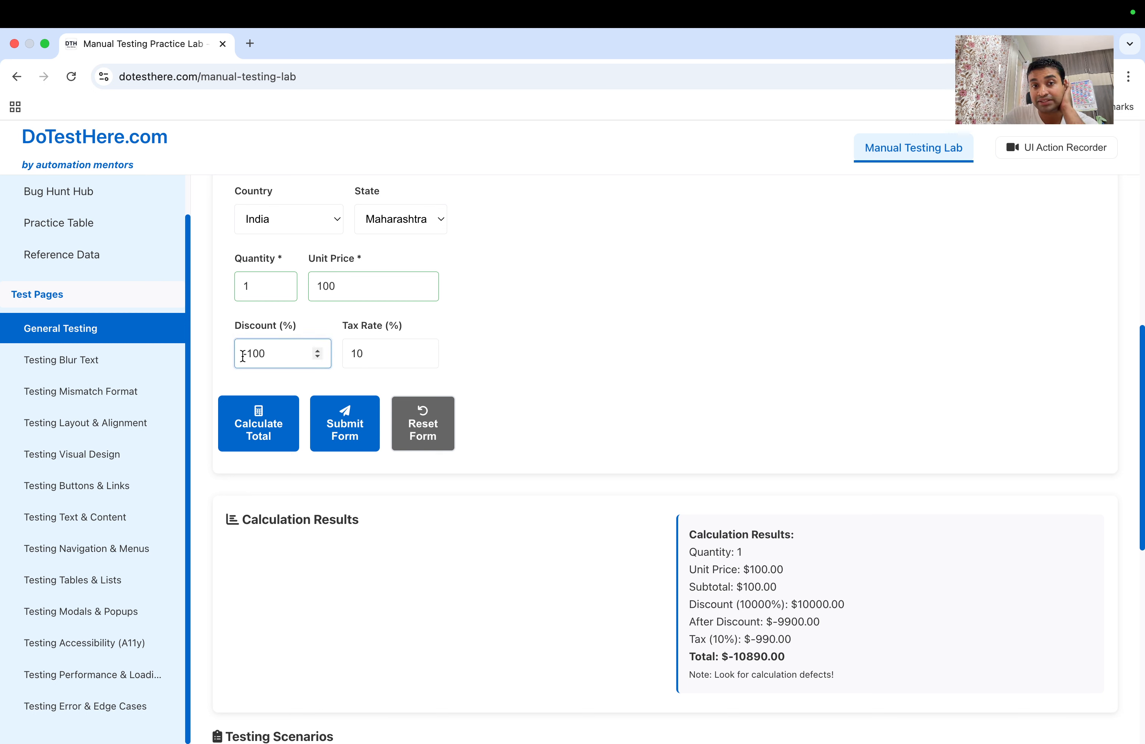
click(271, 432)
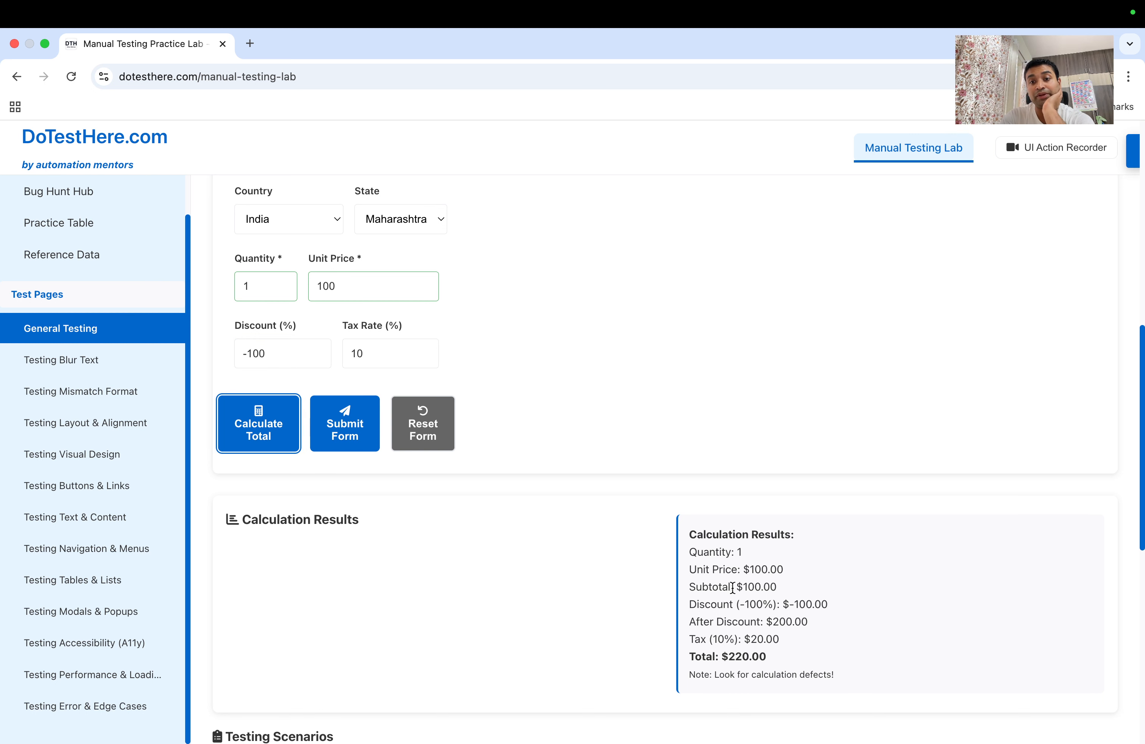
drag(778, 604, 805, 624)
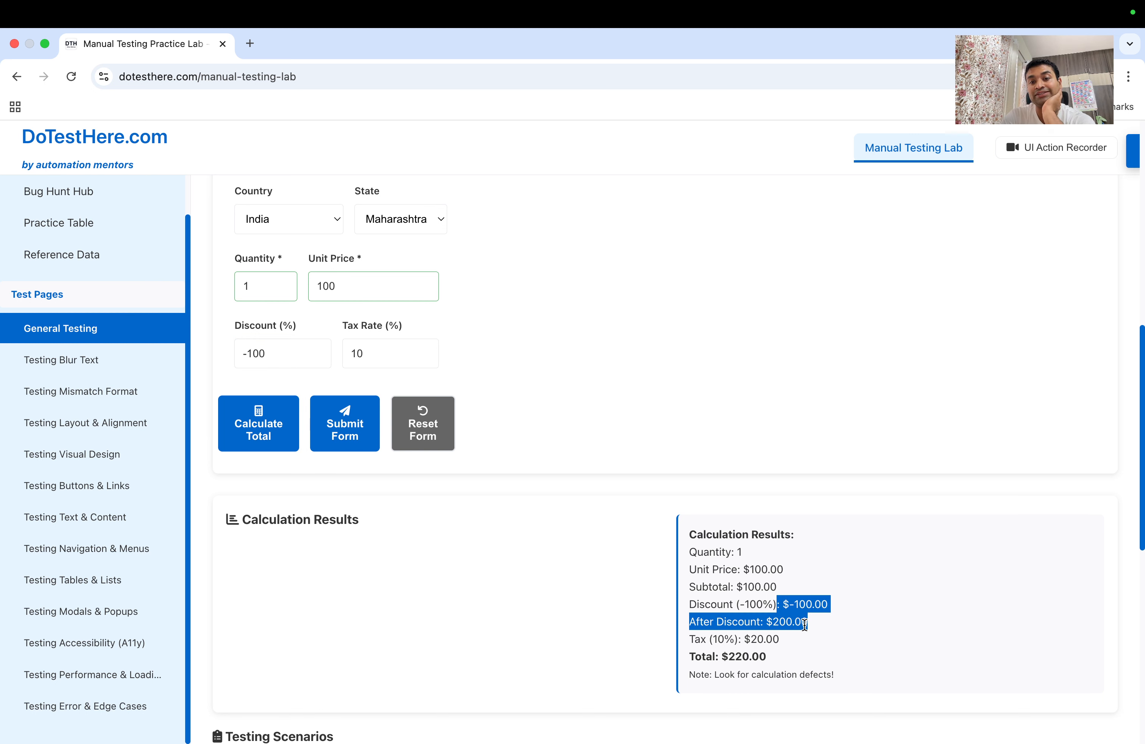
Raise the tax rate to 10000% and recalculate, highlighting the $20000.00 tax amount
click(384, 357)
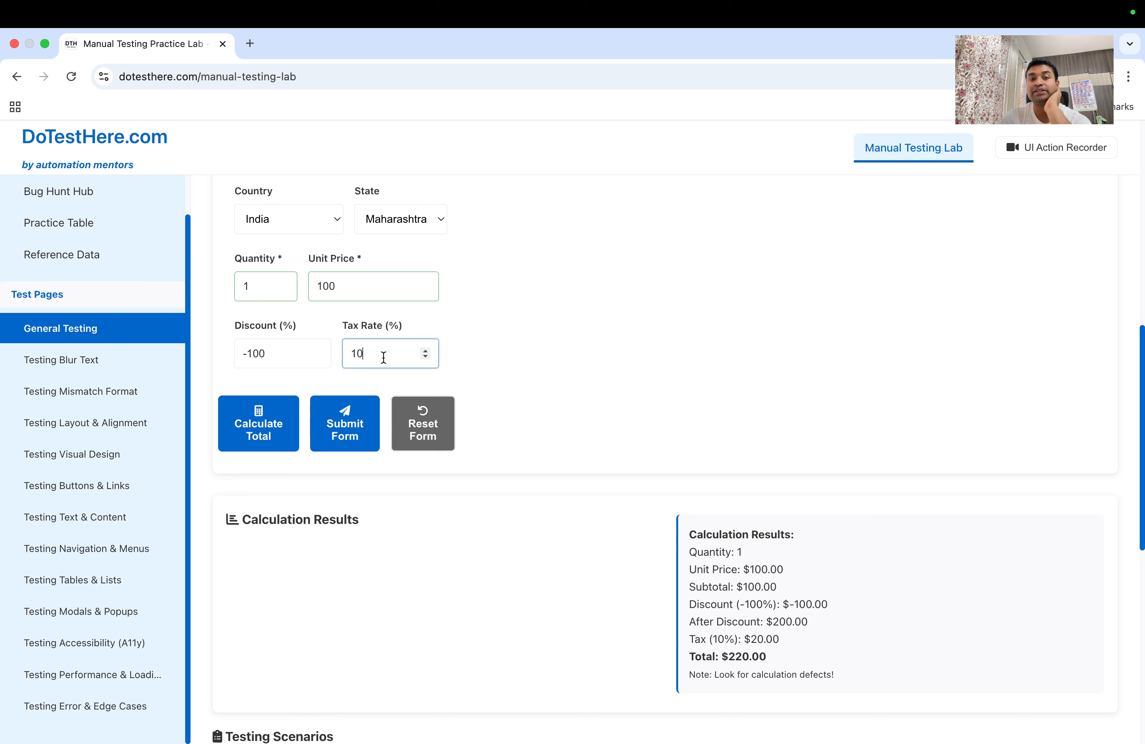
text(00)
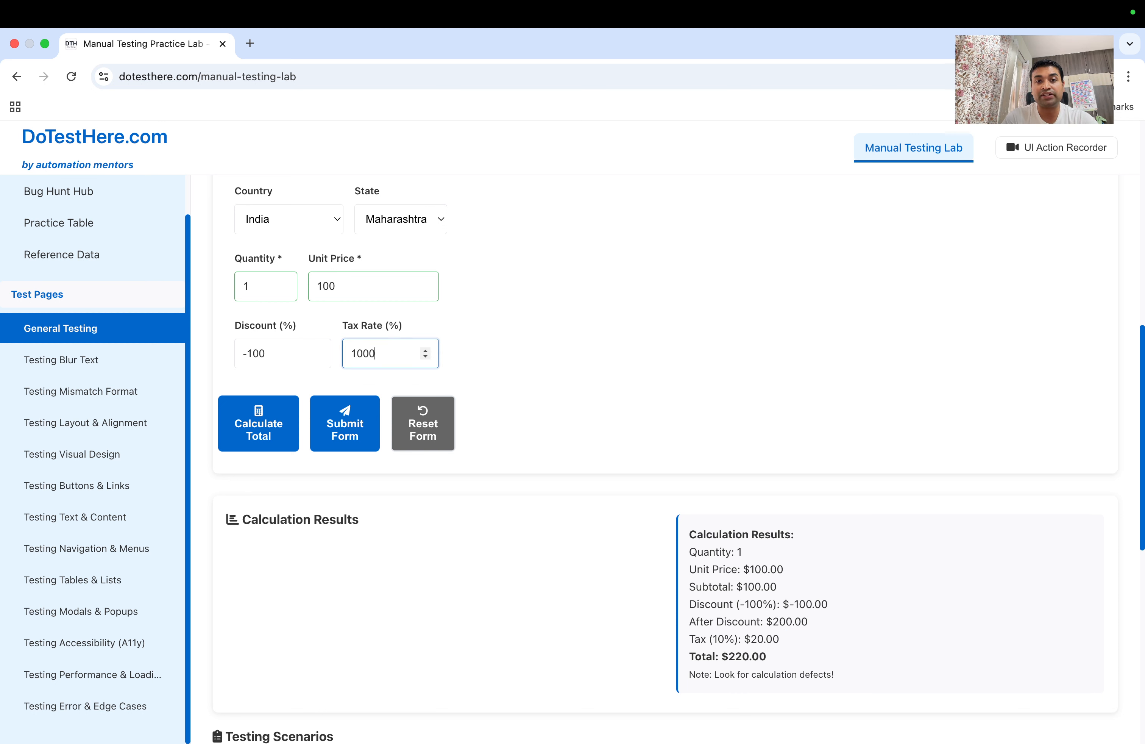
text(0)
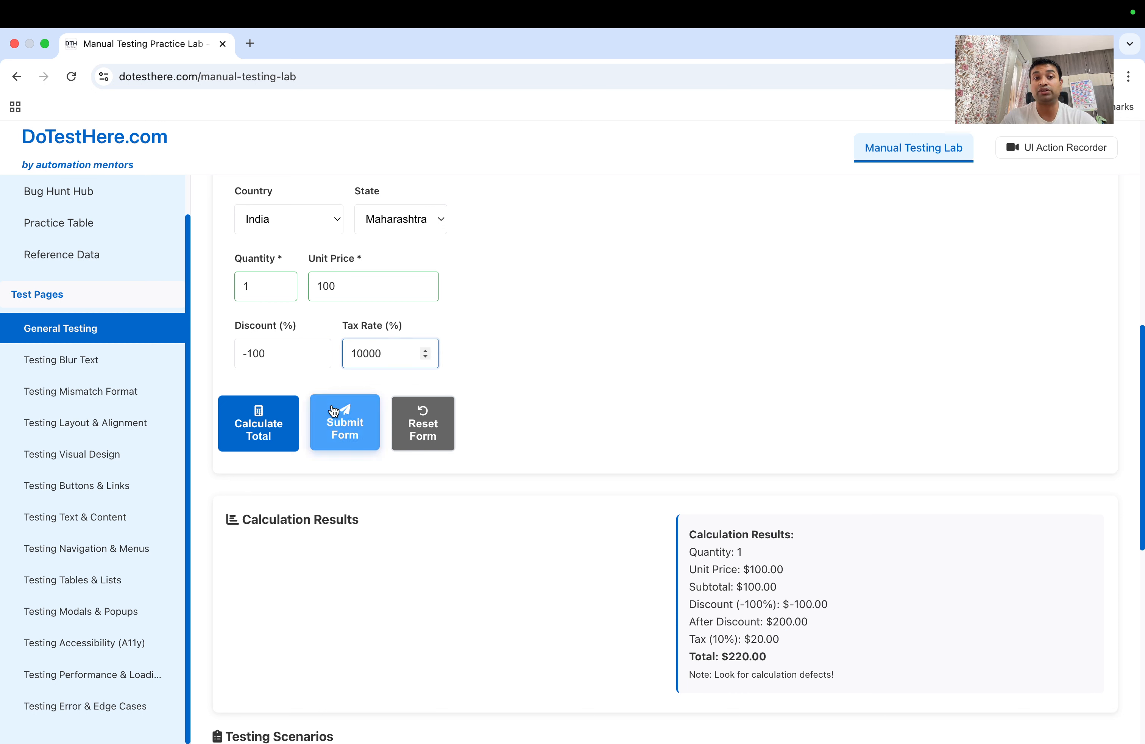
click(283, 434)
drag(772, 642, 819, 645)
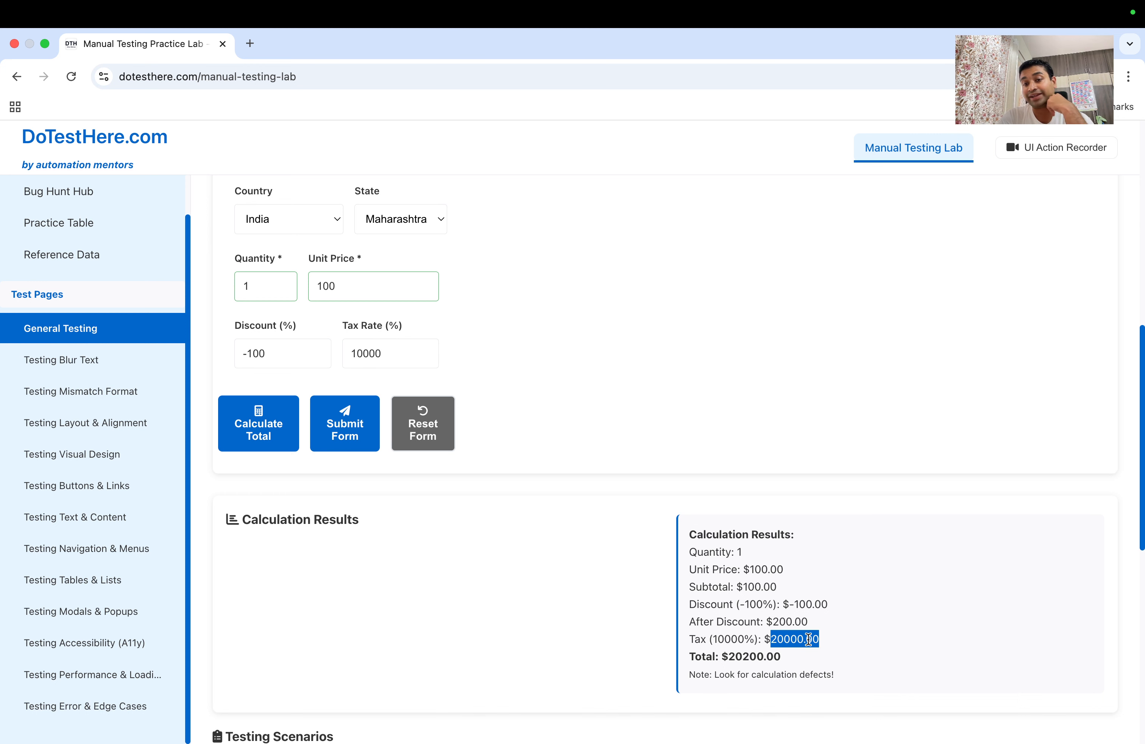
scroll(500, 326, down, 6)
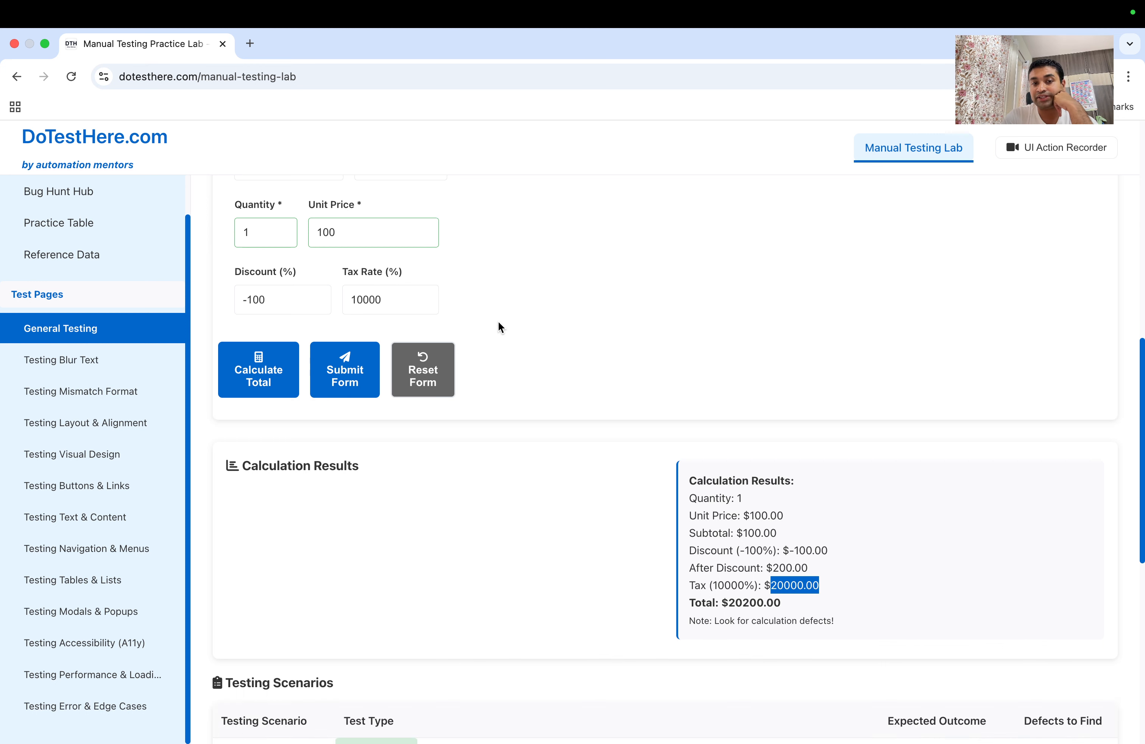
scroll(500, 327, up, 3)
scroll(499, 322, up, 5)
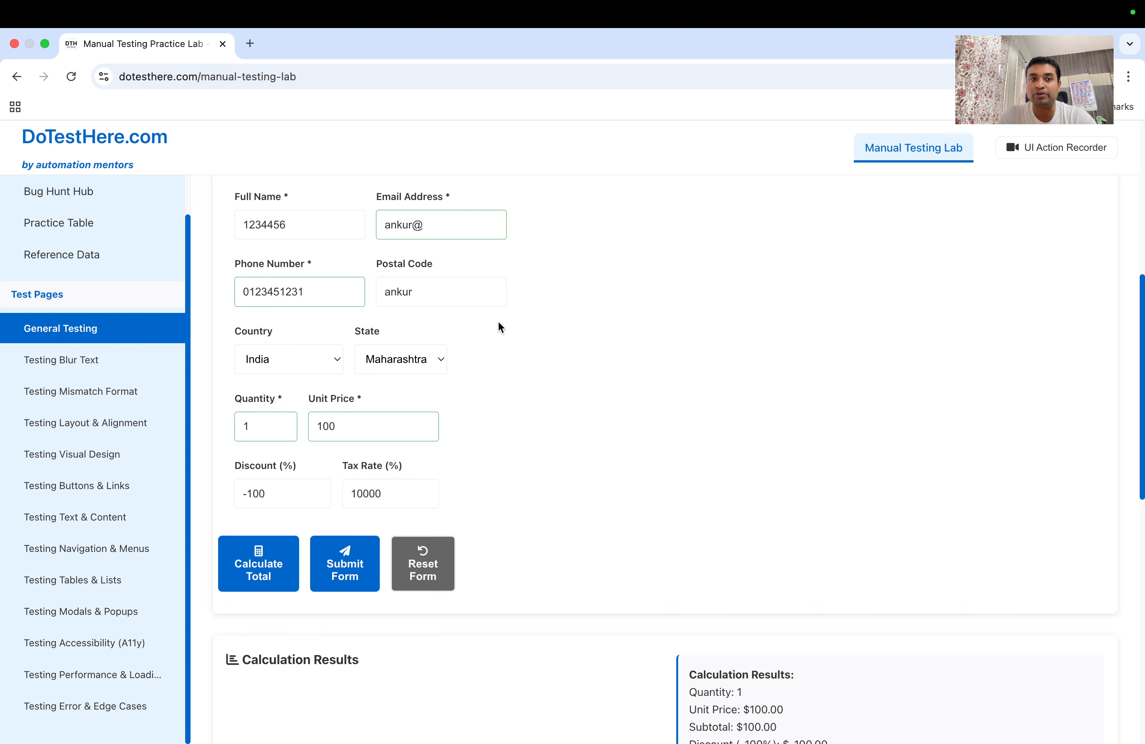
Load YouTube in a new browser tab
click(251, 45)
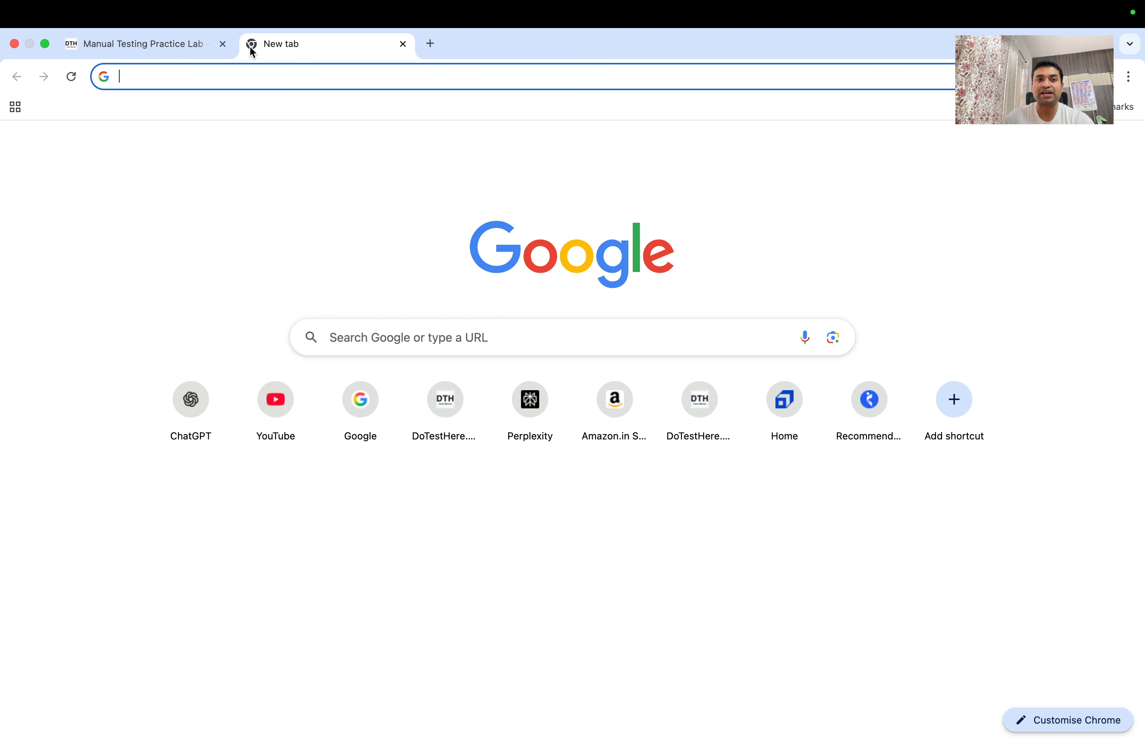
text(o)
key(BackSpace)
text(yo)
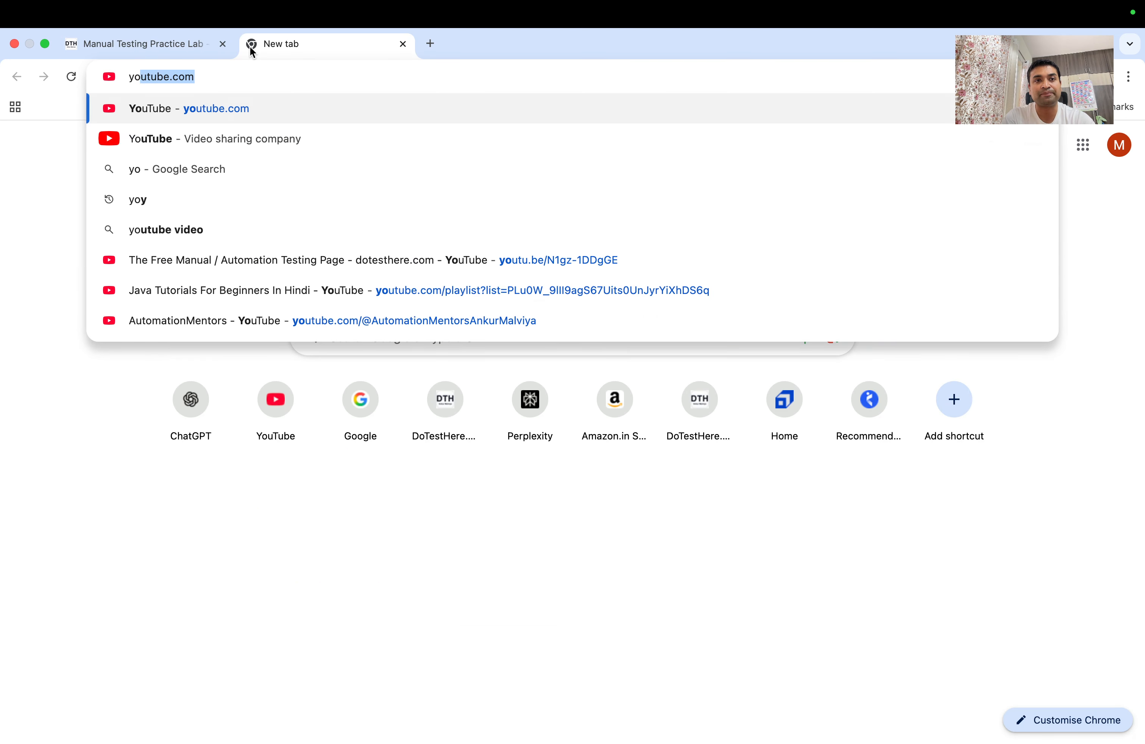
key(Return)
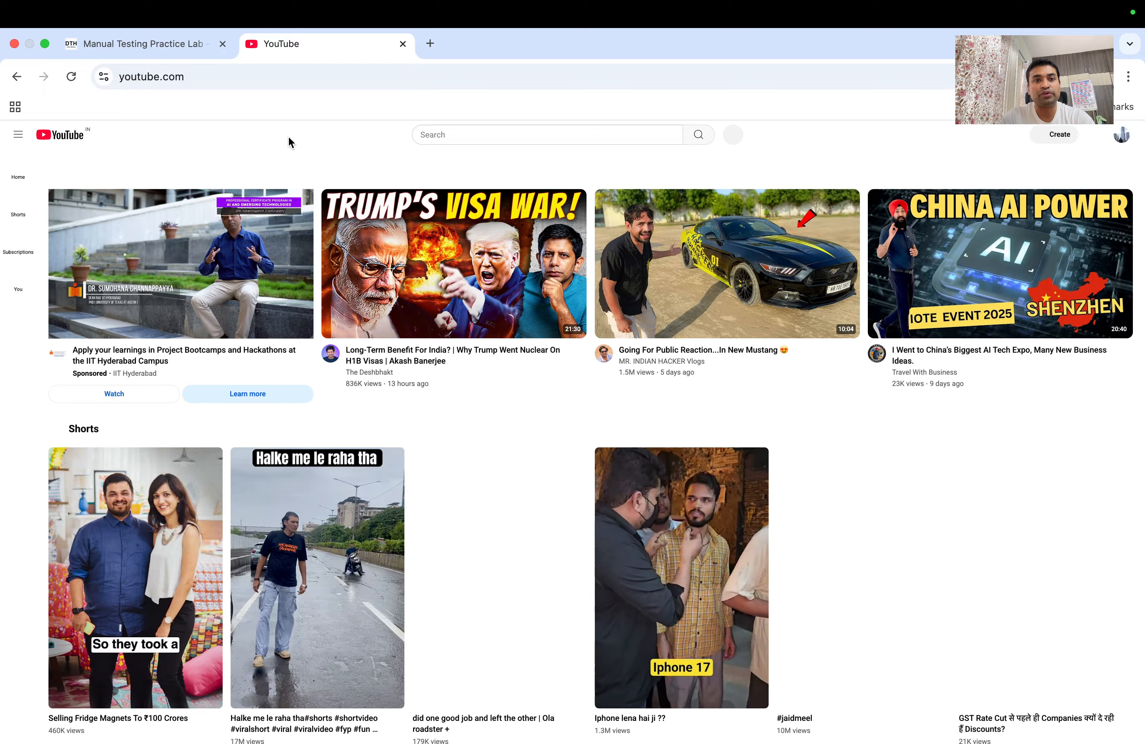
Search 'meta smart glasses demo fail' and play the Meta glasses built-in display video
click(434, 134)
text(m)
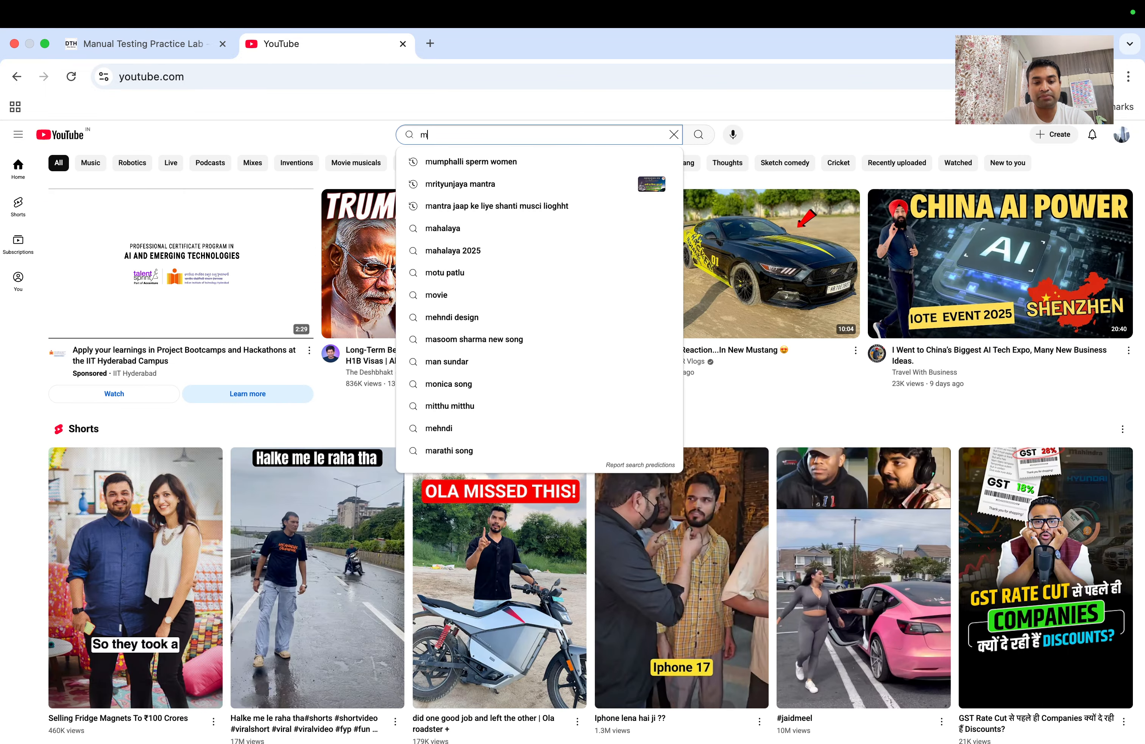
text(eta smart galss)
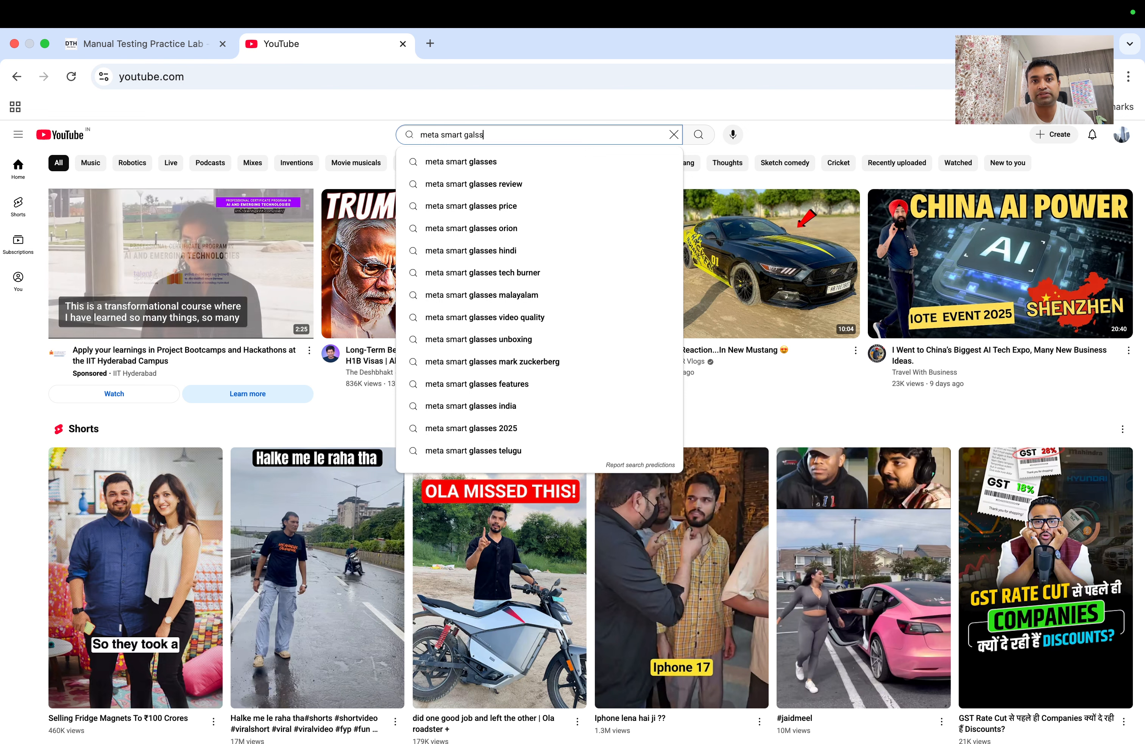
key(BackSpace)
key(BackSpace)
key(BackSpace)
key(BackSpace)
text(l)
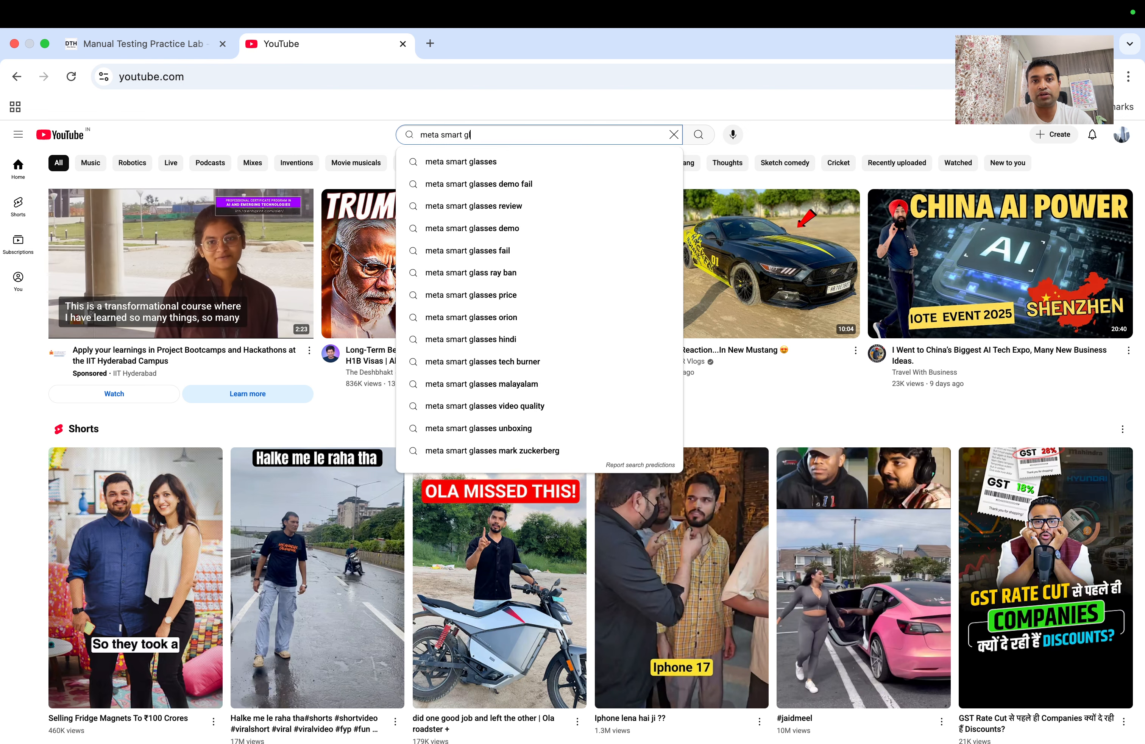
text(asses demo)
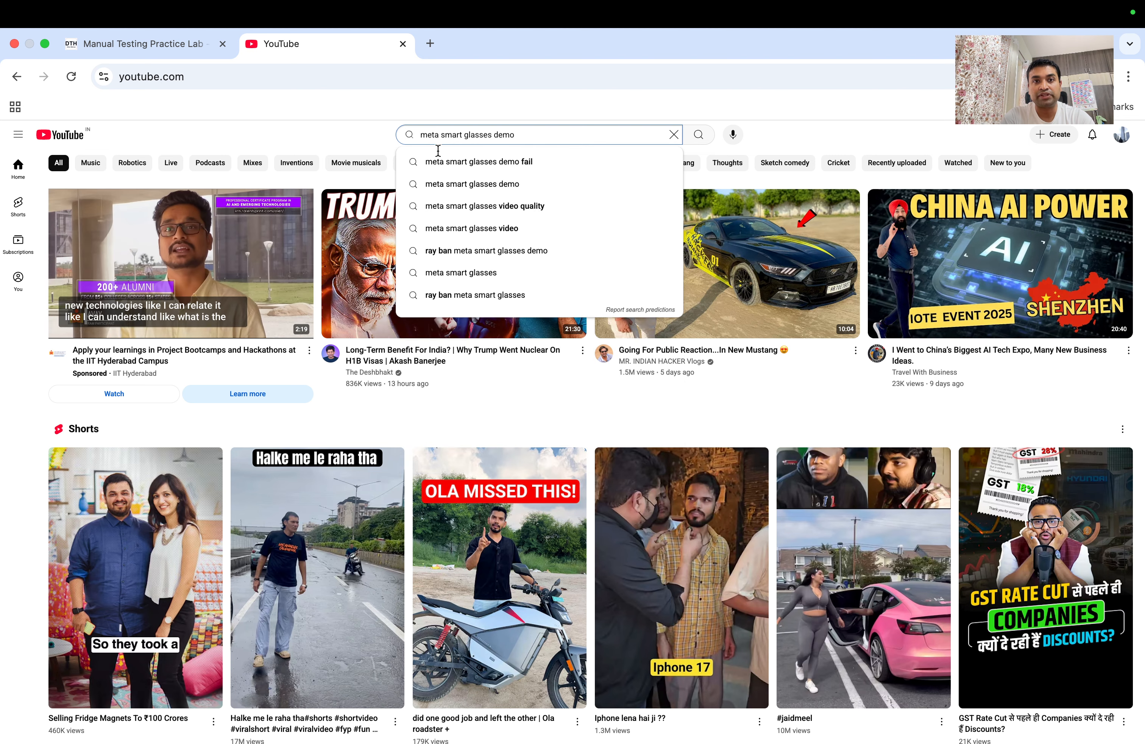
click(448, 161)
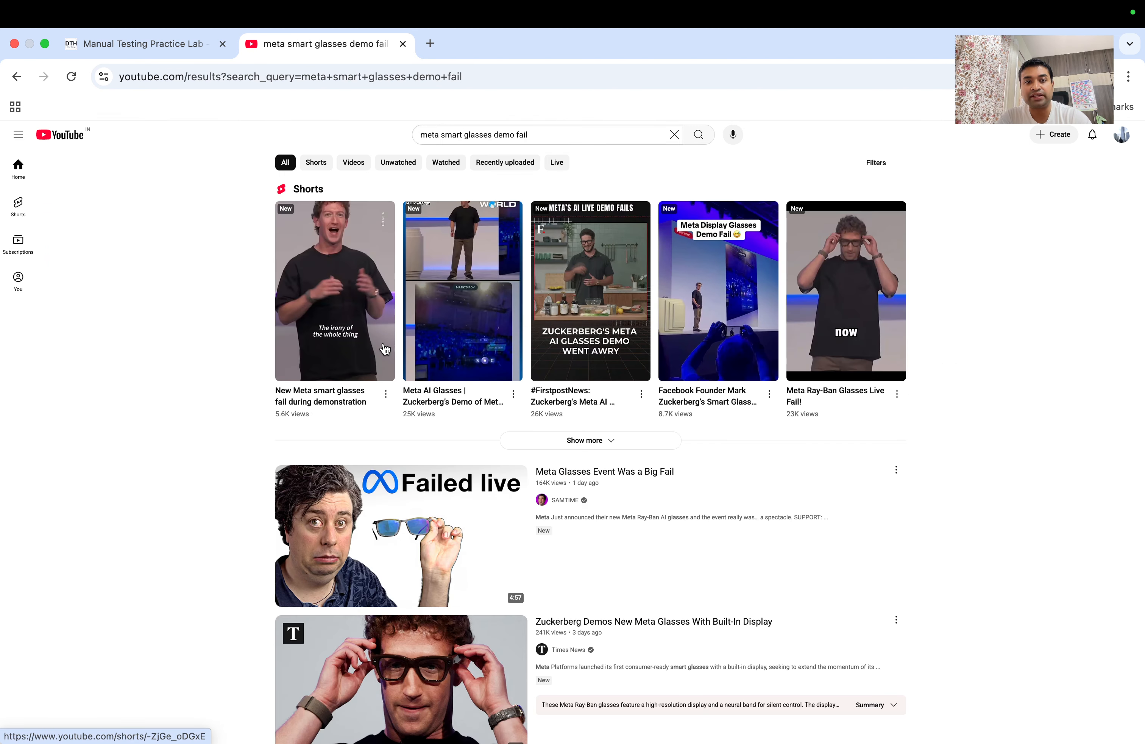
scroll(434, 518, down, 3)
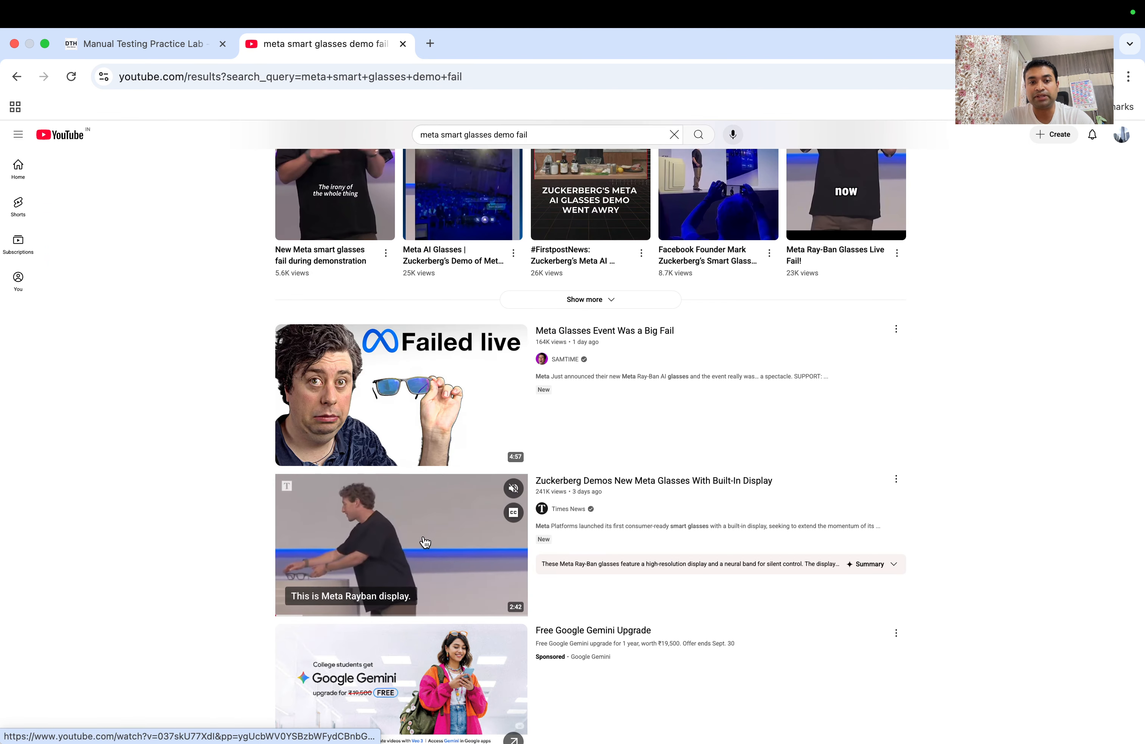
click(424, 546)
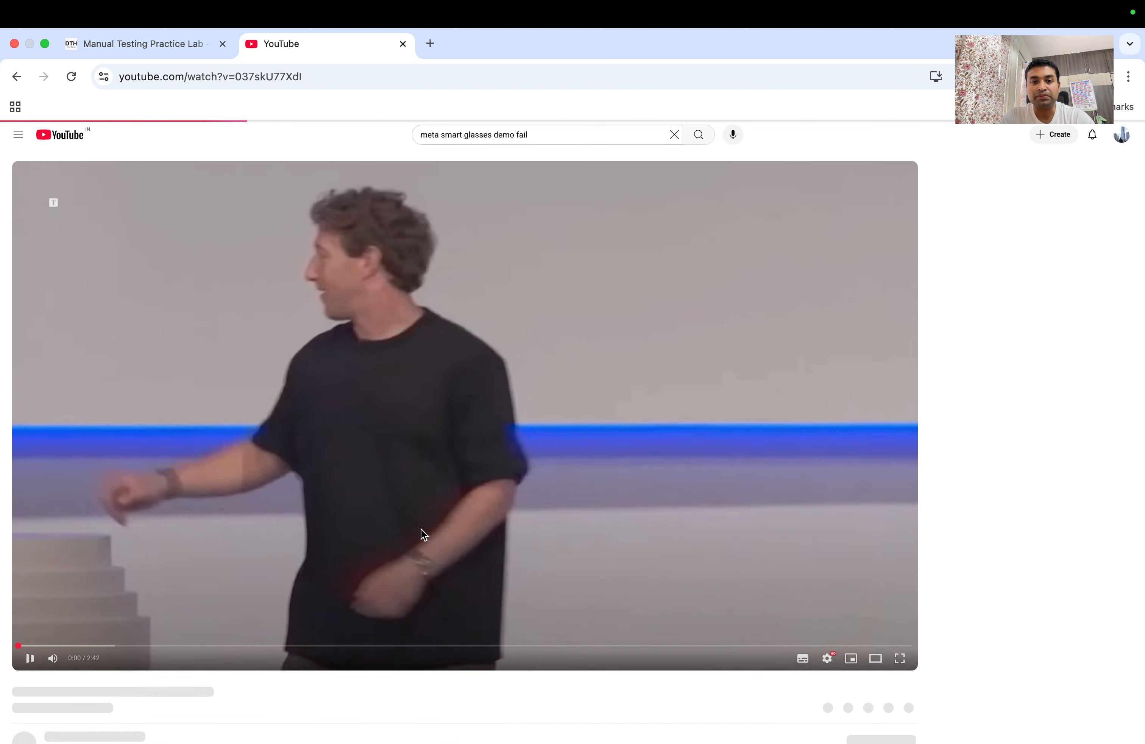
Mute the Meta glasses video, skip ahead to around 1:28, then close the YouTube tab
click(52, 659)
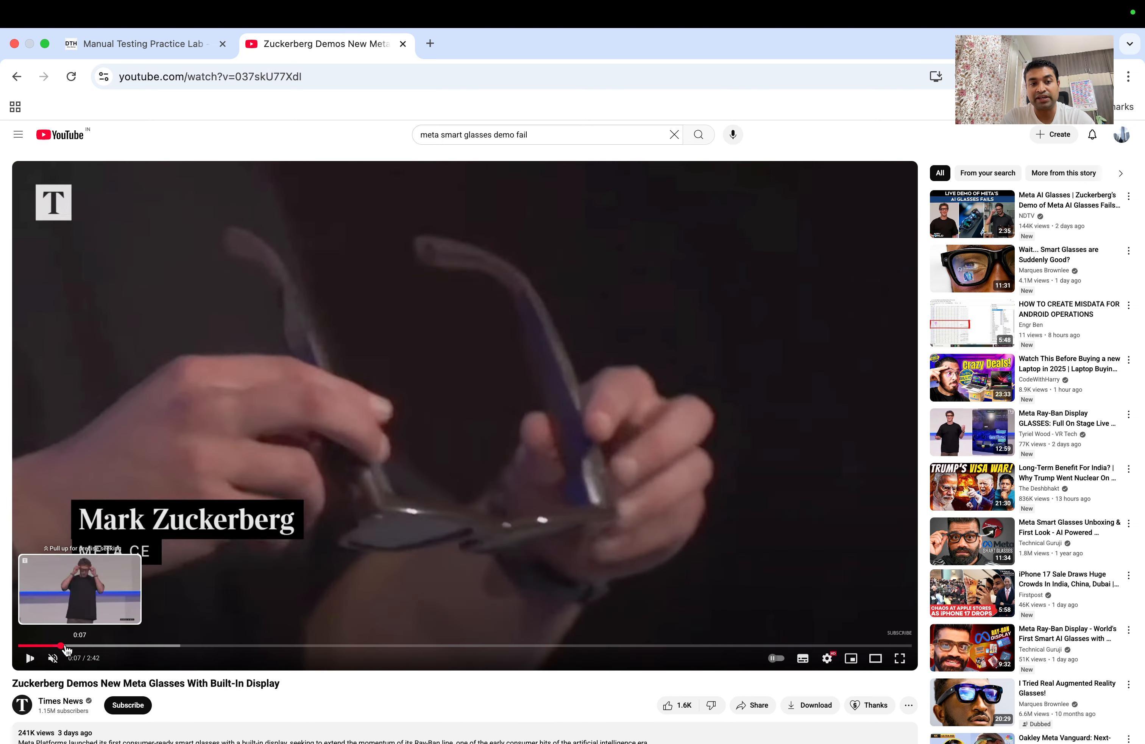
drag(56, 645, 443, 624)
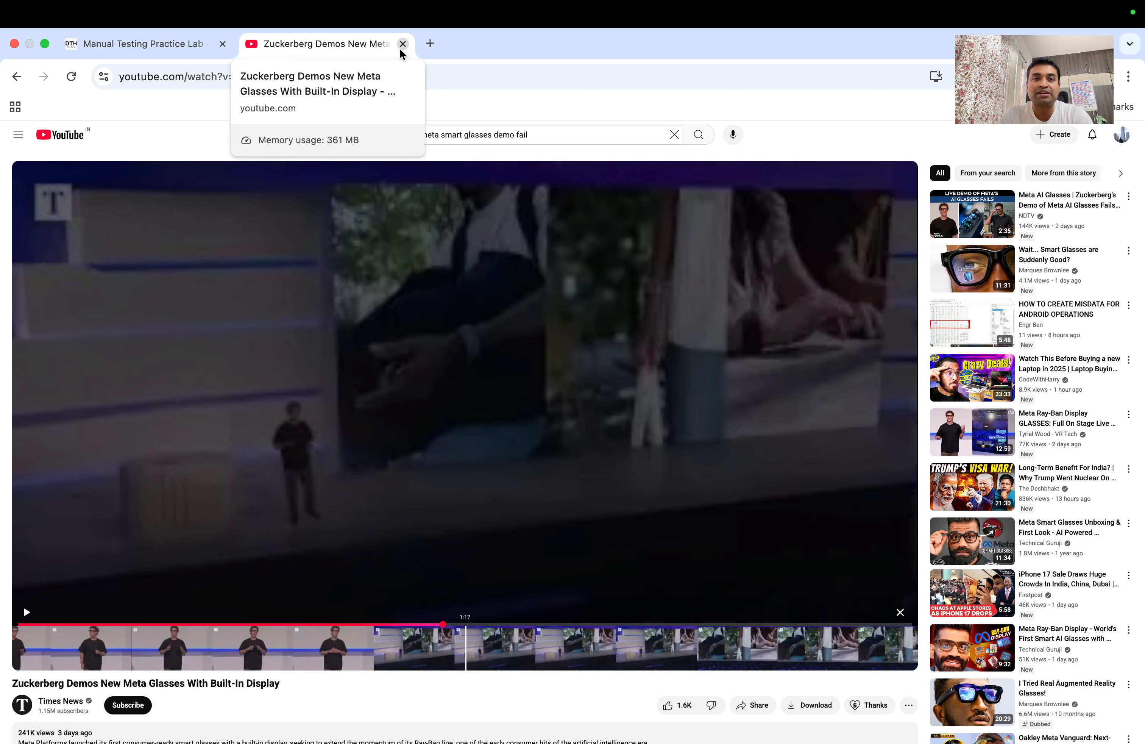
drag(442, 625, 502, 627)
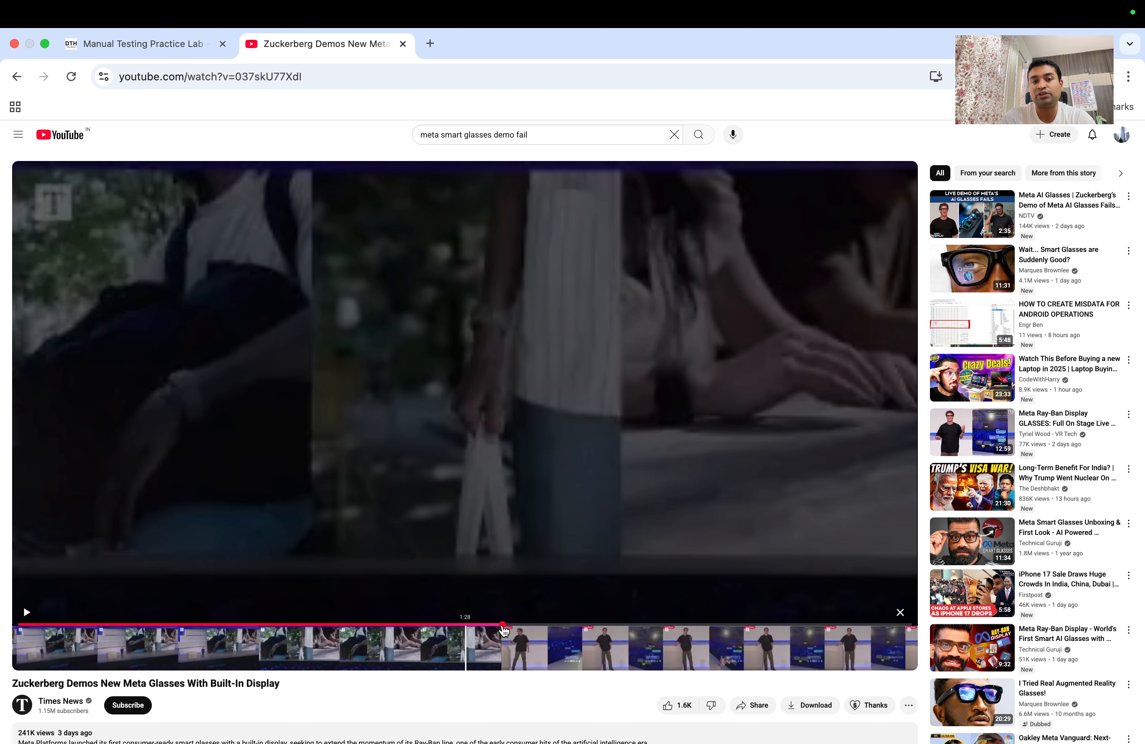
click(403, 44)
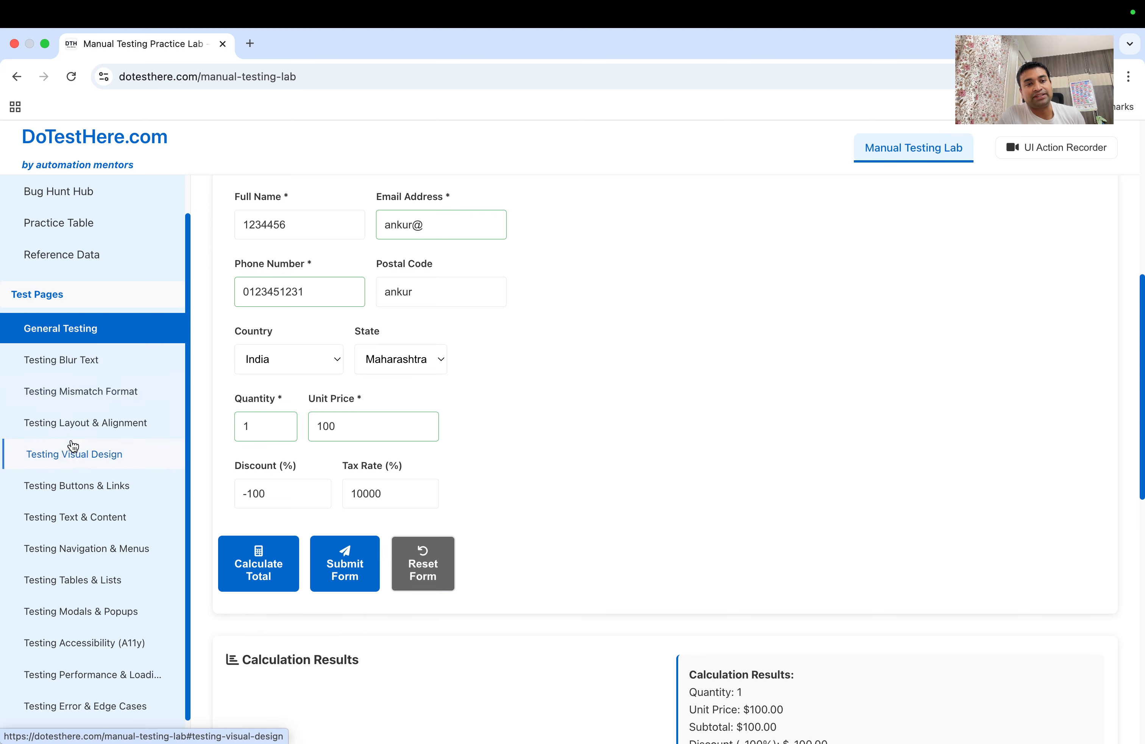
Switch from the full-screen Chrome space to the adjacent empty desktop space
key(ctrl+Right)
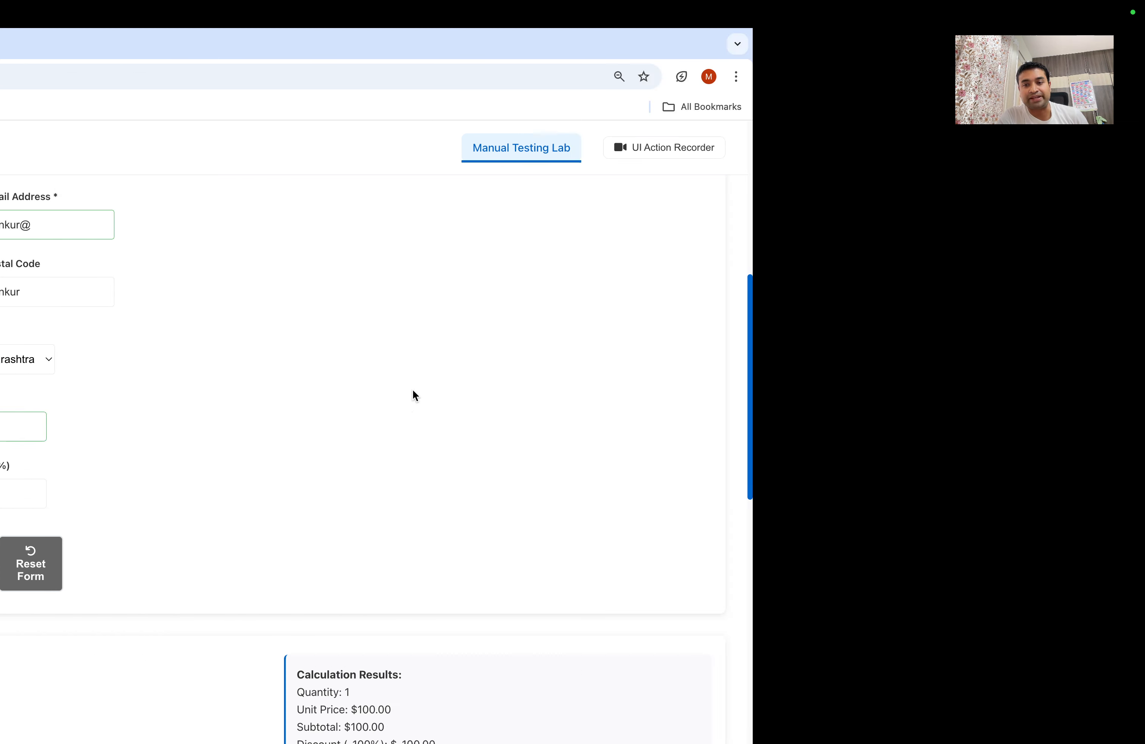